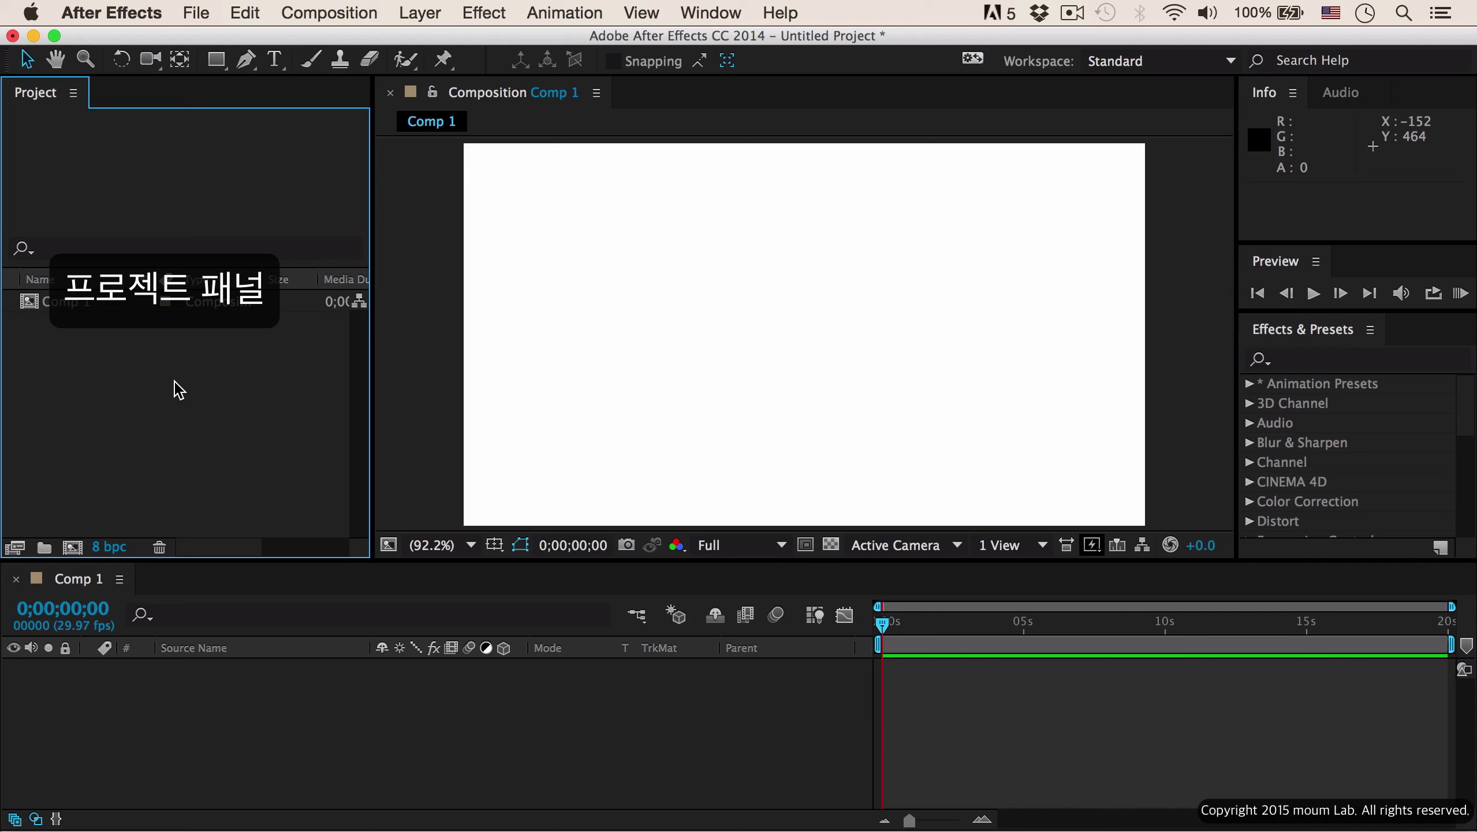
# Examine the Composition, Timeline, Info, Preview and Effects & Presets panels by activating each in turn.
pyautogui.click(425, 371)
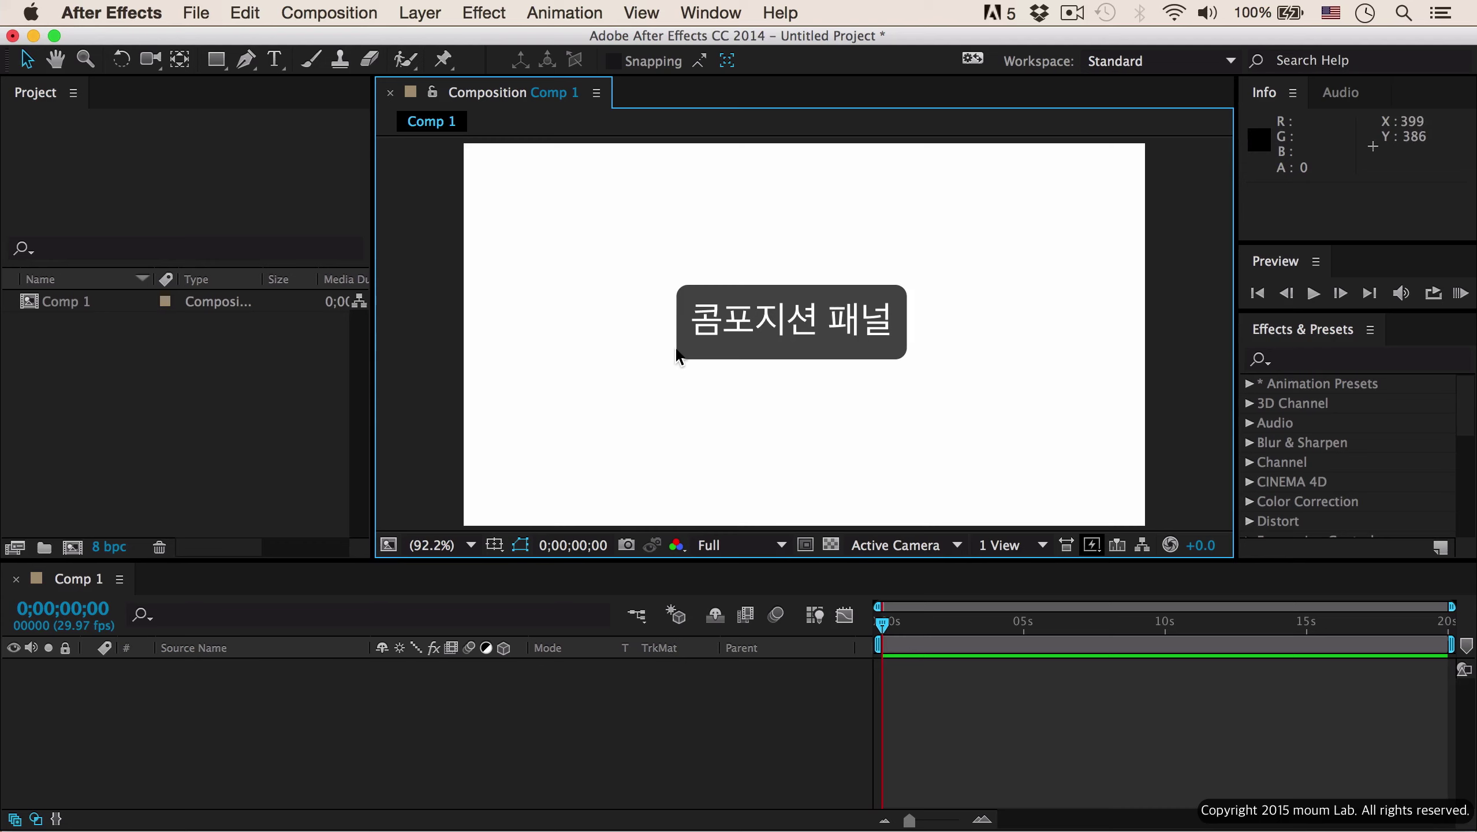
pyautogui.click(376, 698)
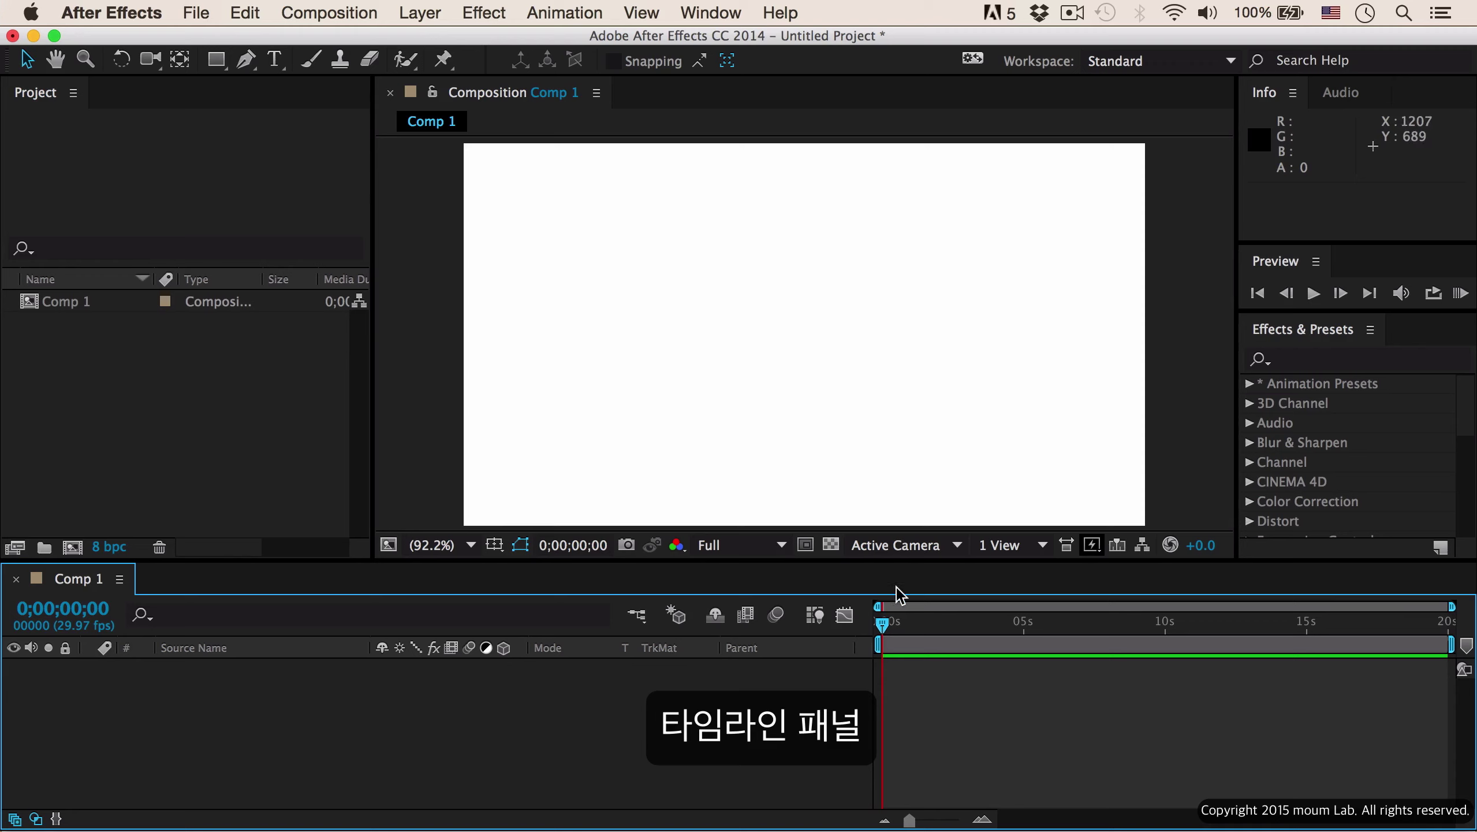
pyautogui.click(1310, 217)
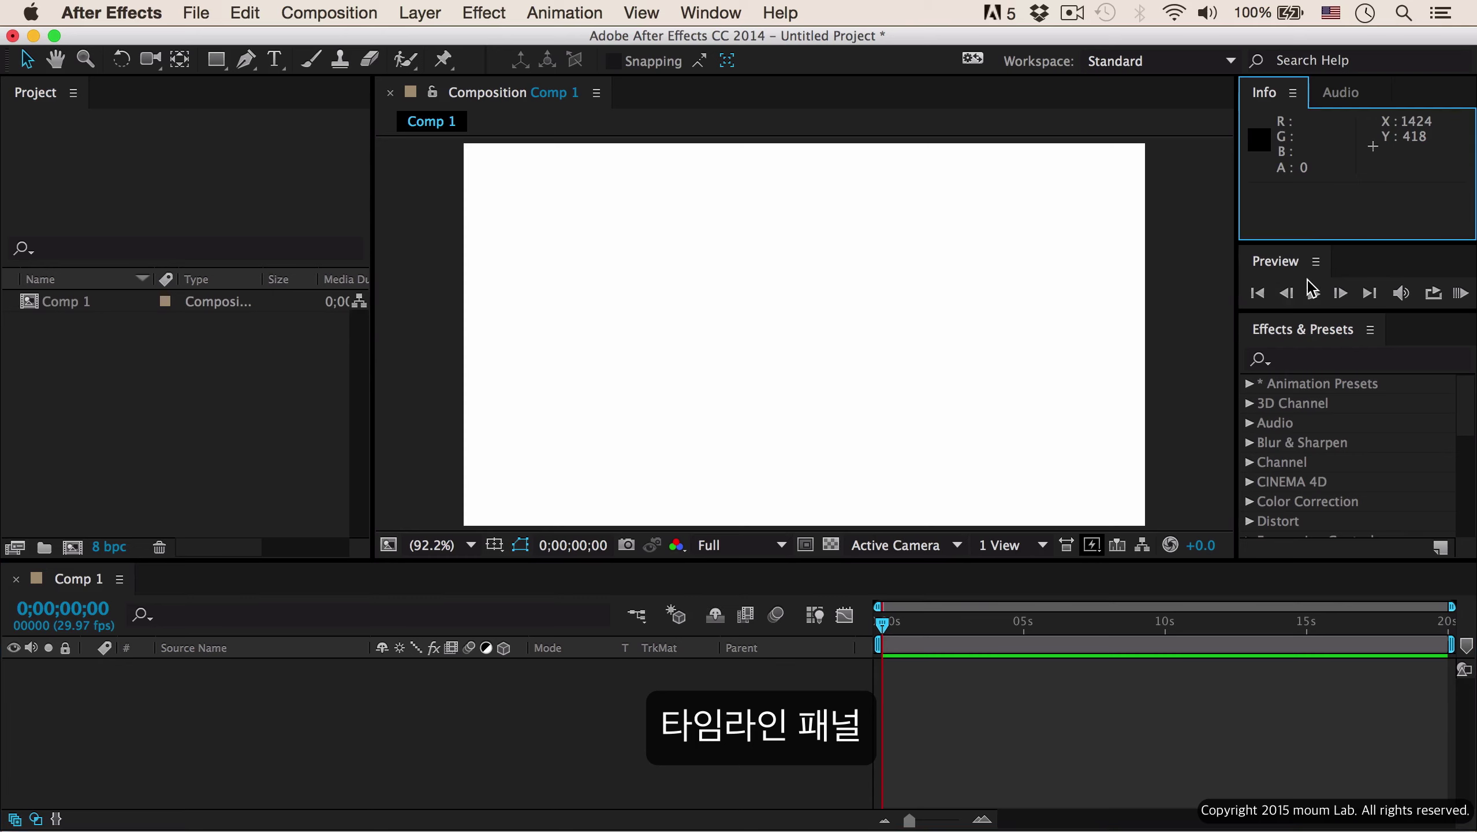
pyautogui.click(1280, 270)
pyautogui.click(1287, 335)
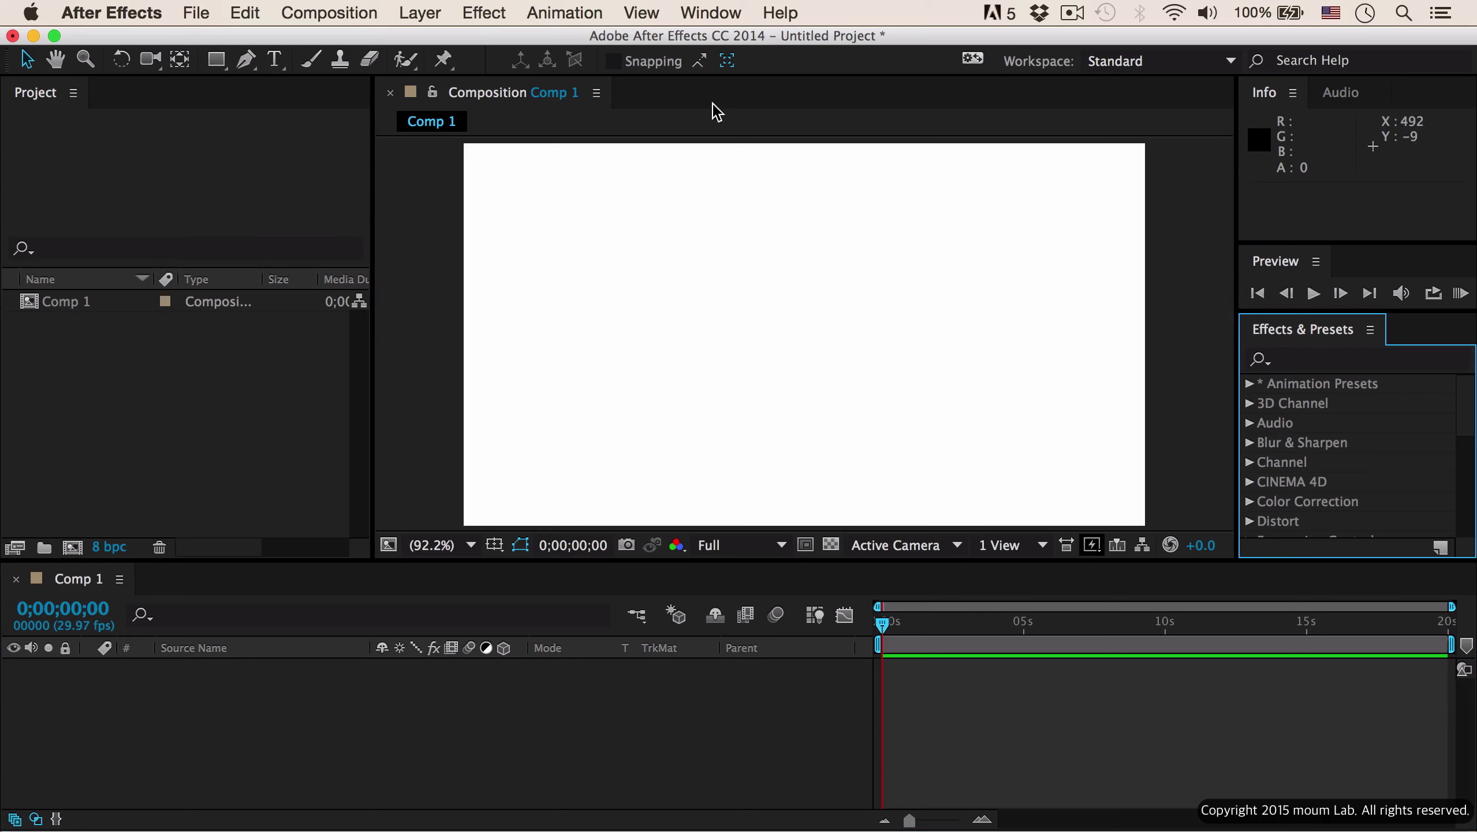
# Choose the Standard workspace layout.
pyautogui.click(712, 12)
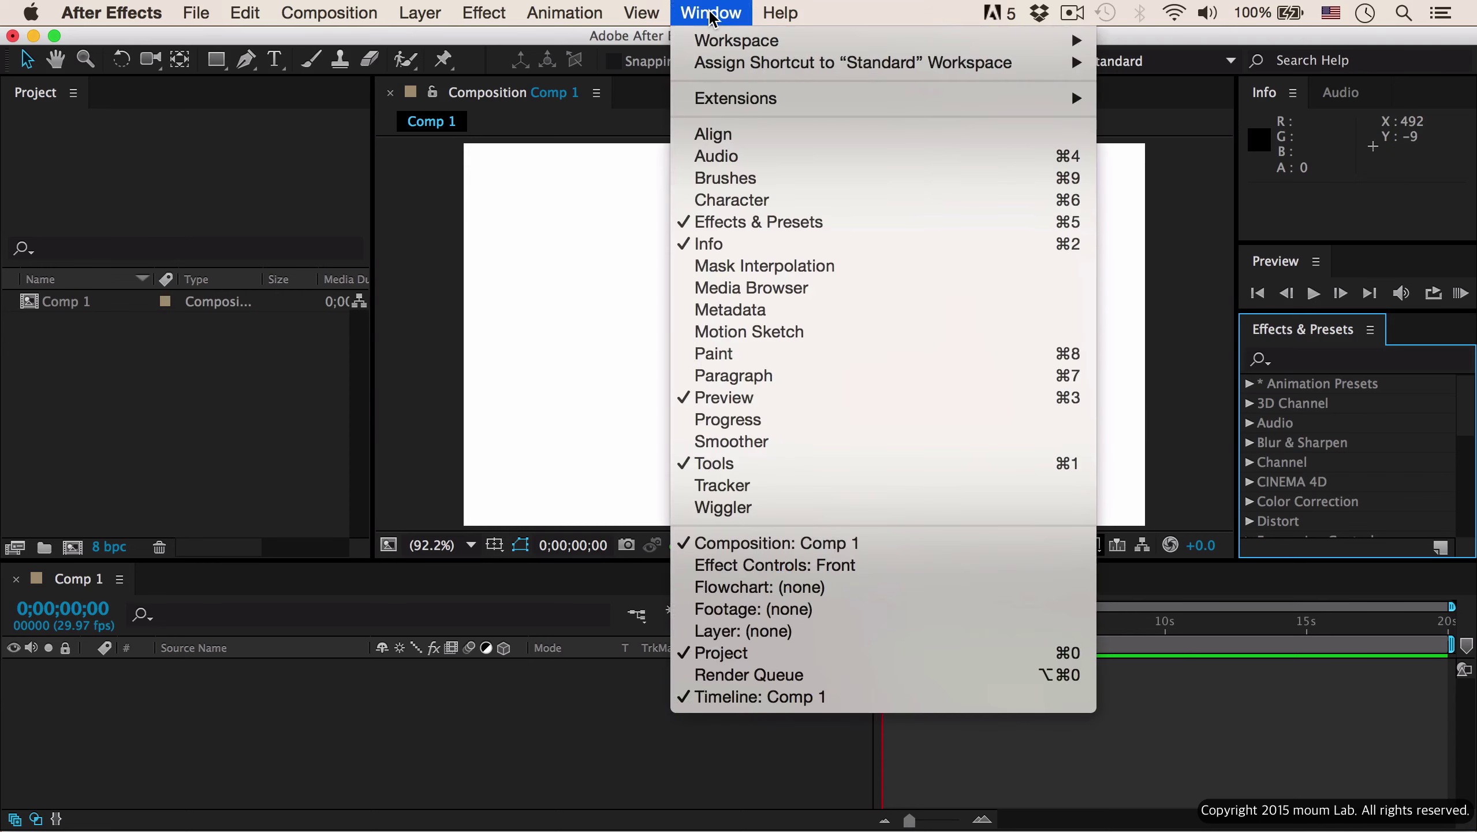
pyautogui.moveTo(1059, 40)
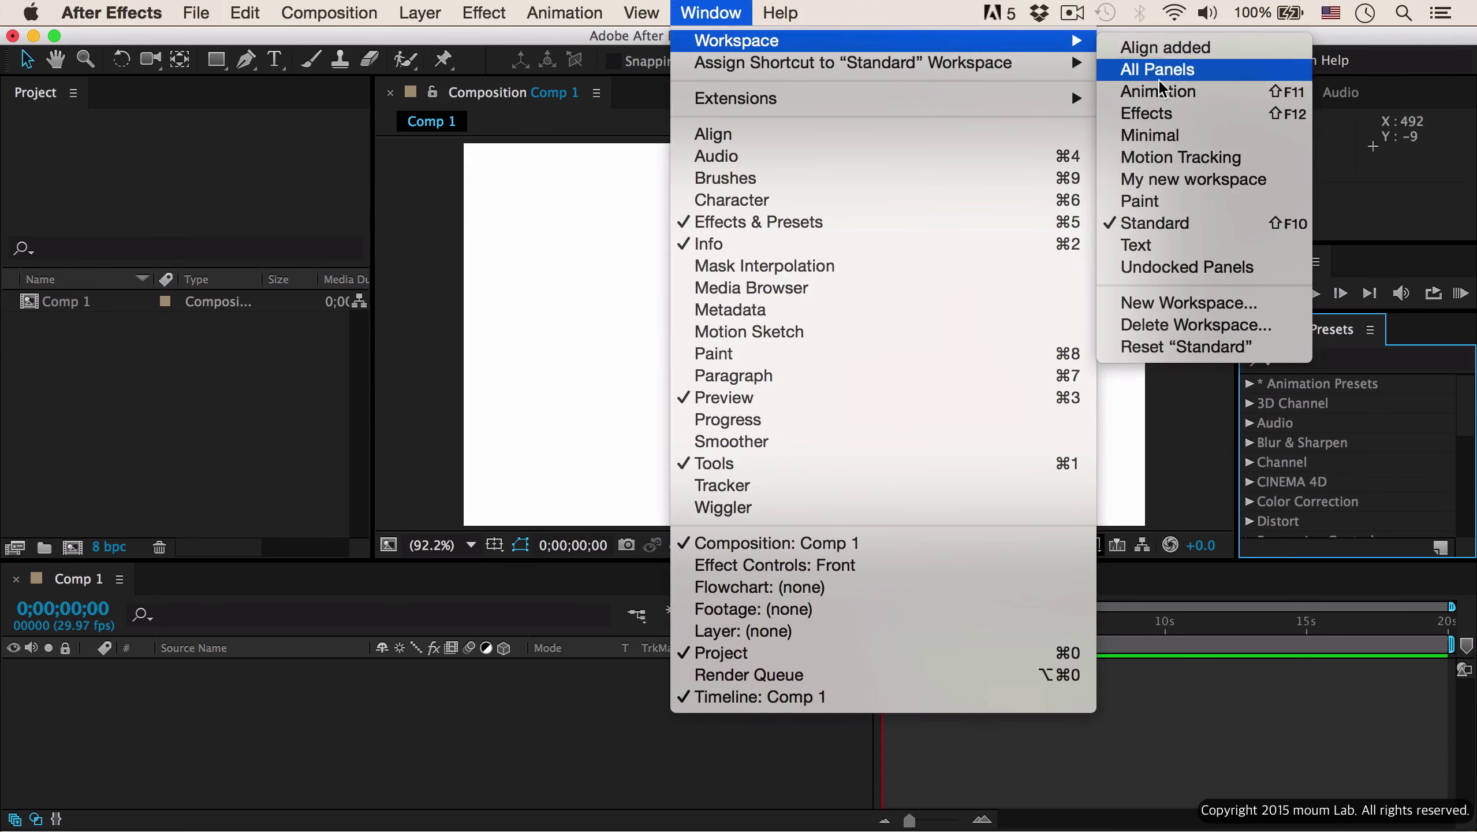
pyautogui.click(1176, 225)
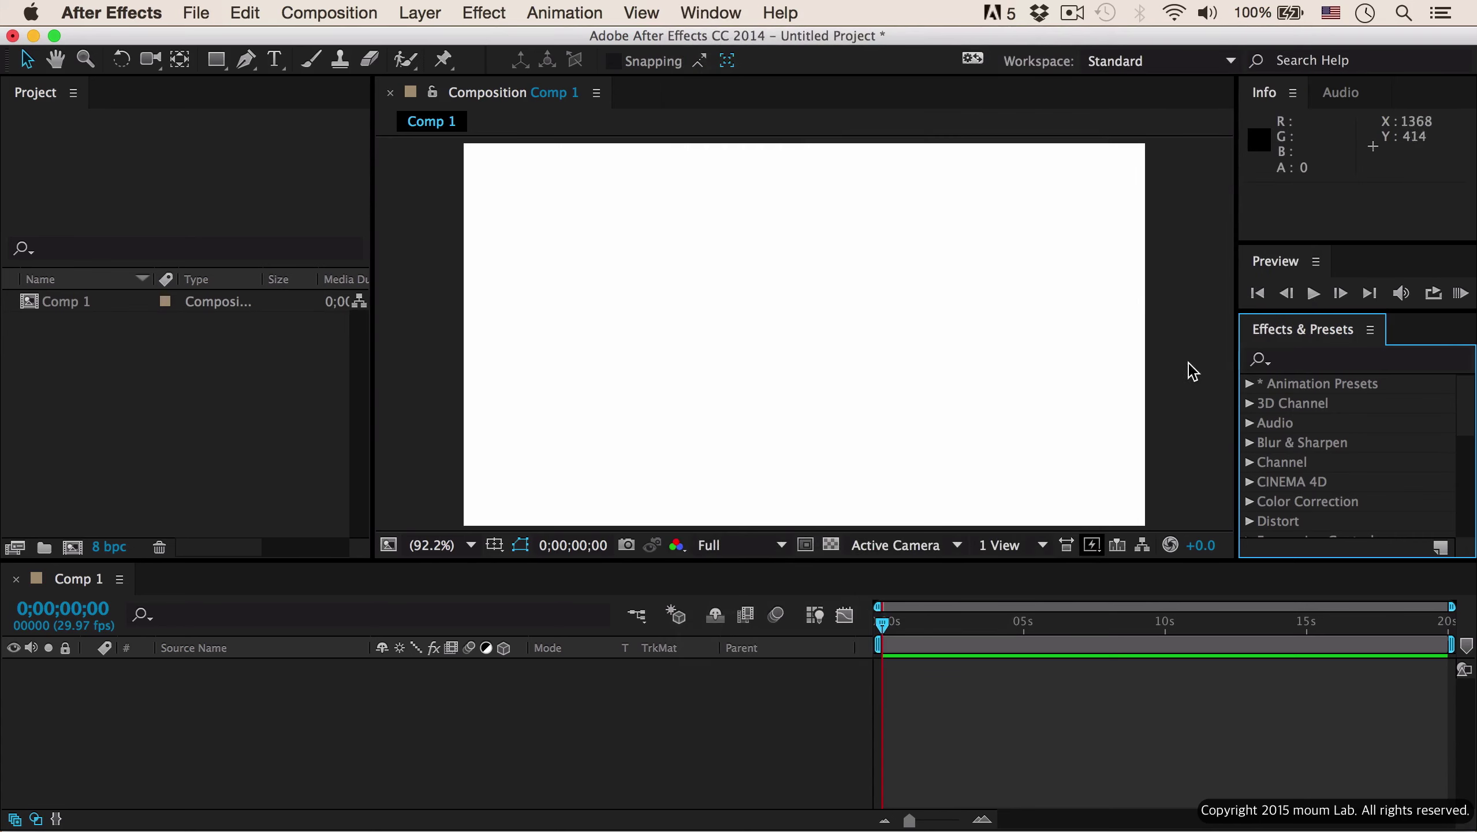
# Show the Align panel, dock it with Effects & Presets, and move it into the Composition panel's group.
pyautogui.click(727, 13)
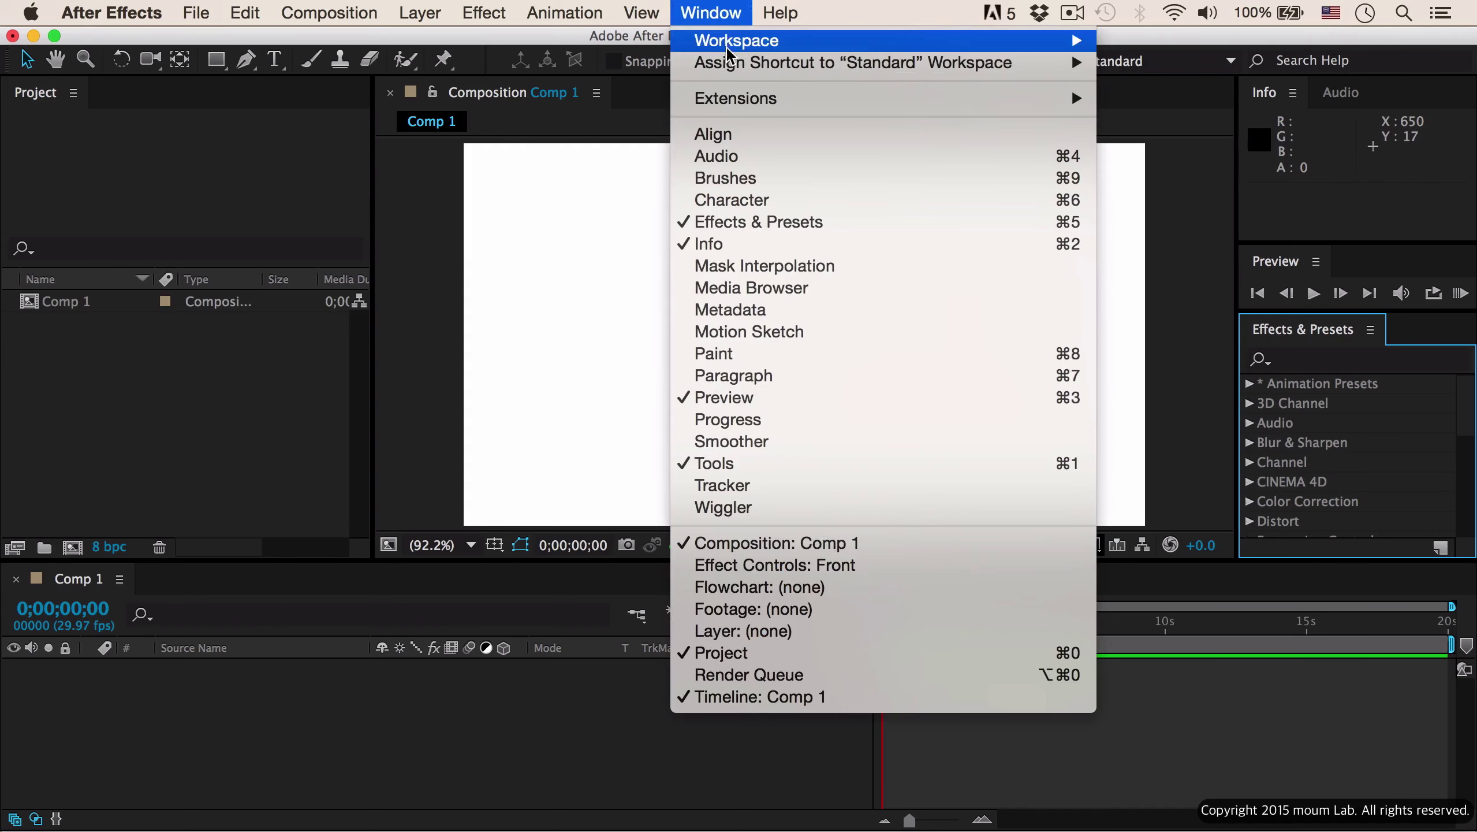
pyautogui.click(736, 136)
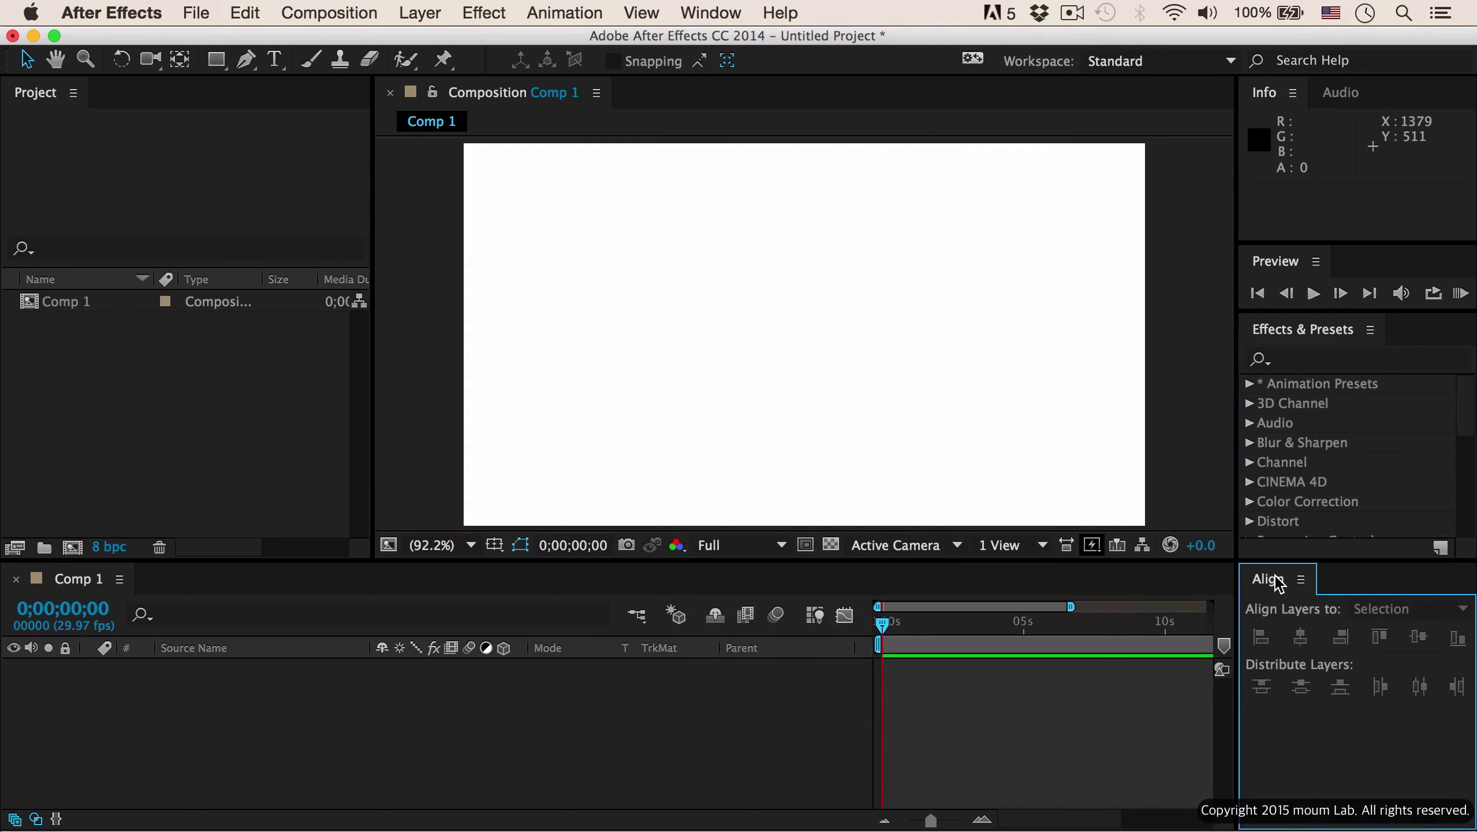
pyautogui.moveTo(1275, 576); pyautogui.dragTo(1392, 319)
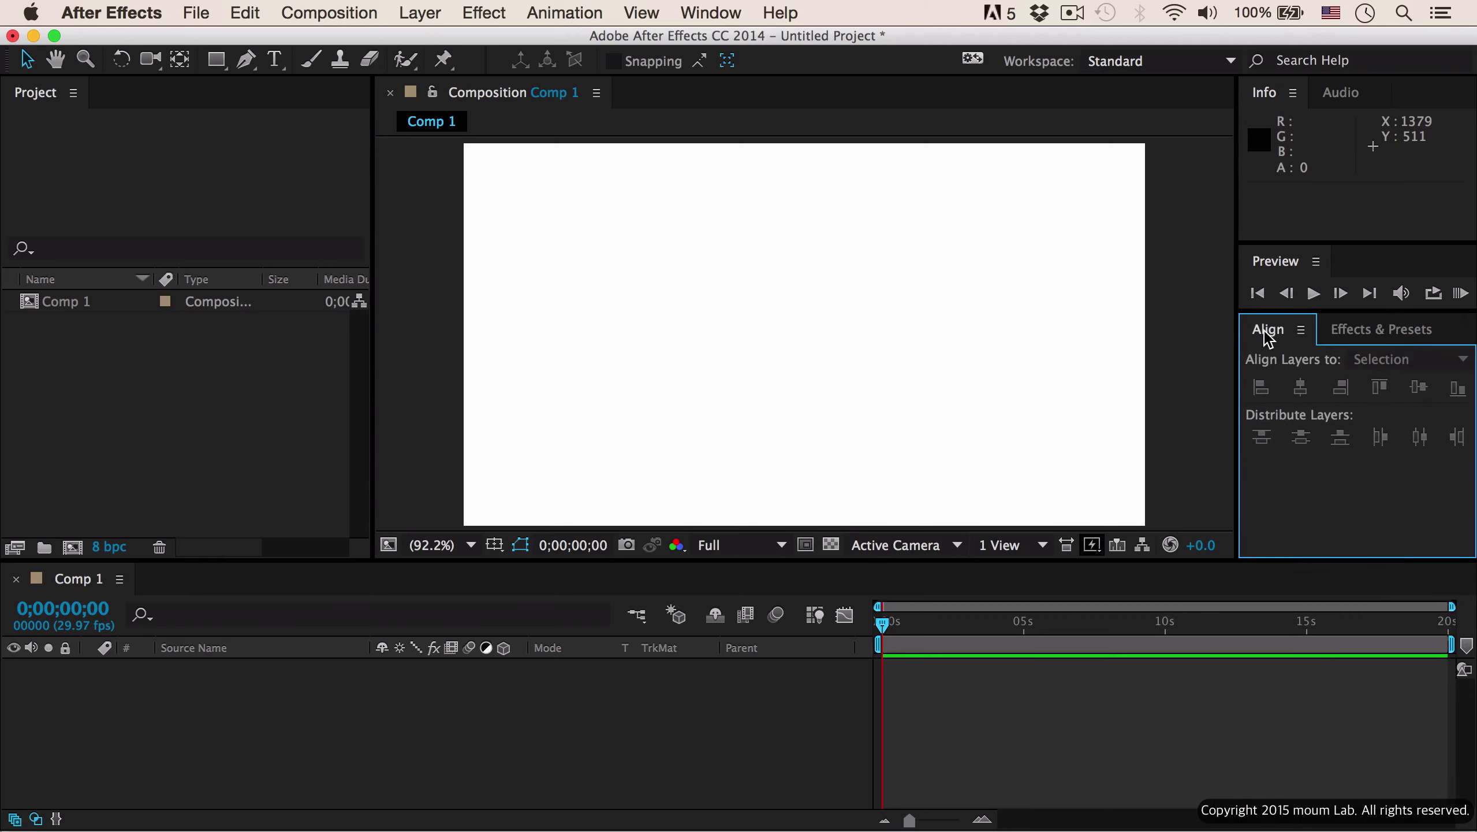
pyautogui.moveTo(1266, 330); pyautogui.dragTo(661, 83)
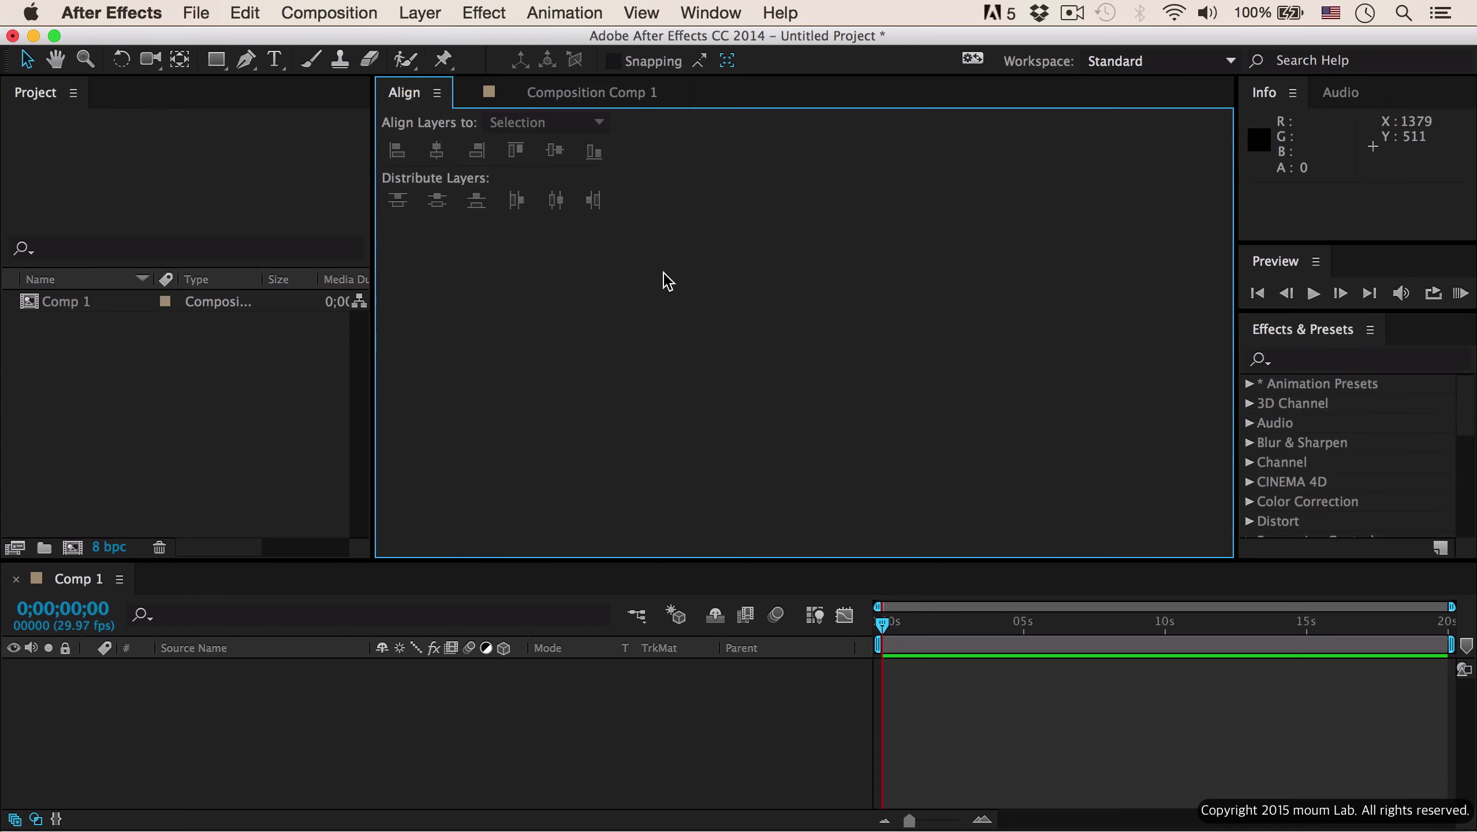
# Show the Brushes panel, dock it beside Align in the Composition group, and bring Comp 1's view back to the front.
pyautogui.click(703, 6)
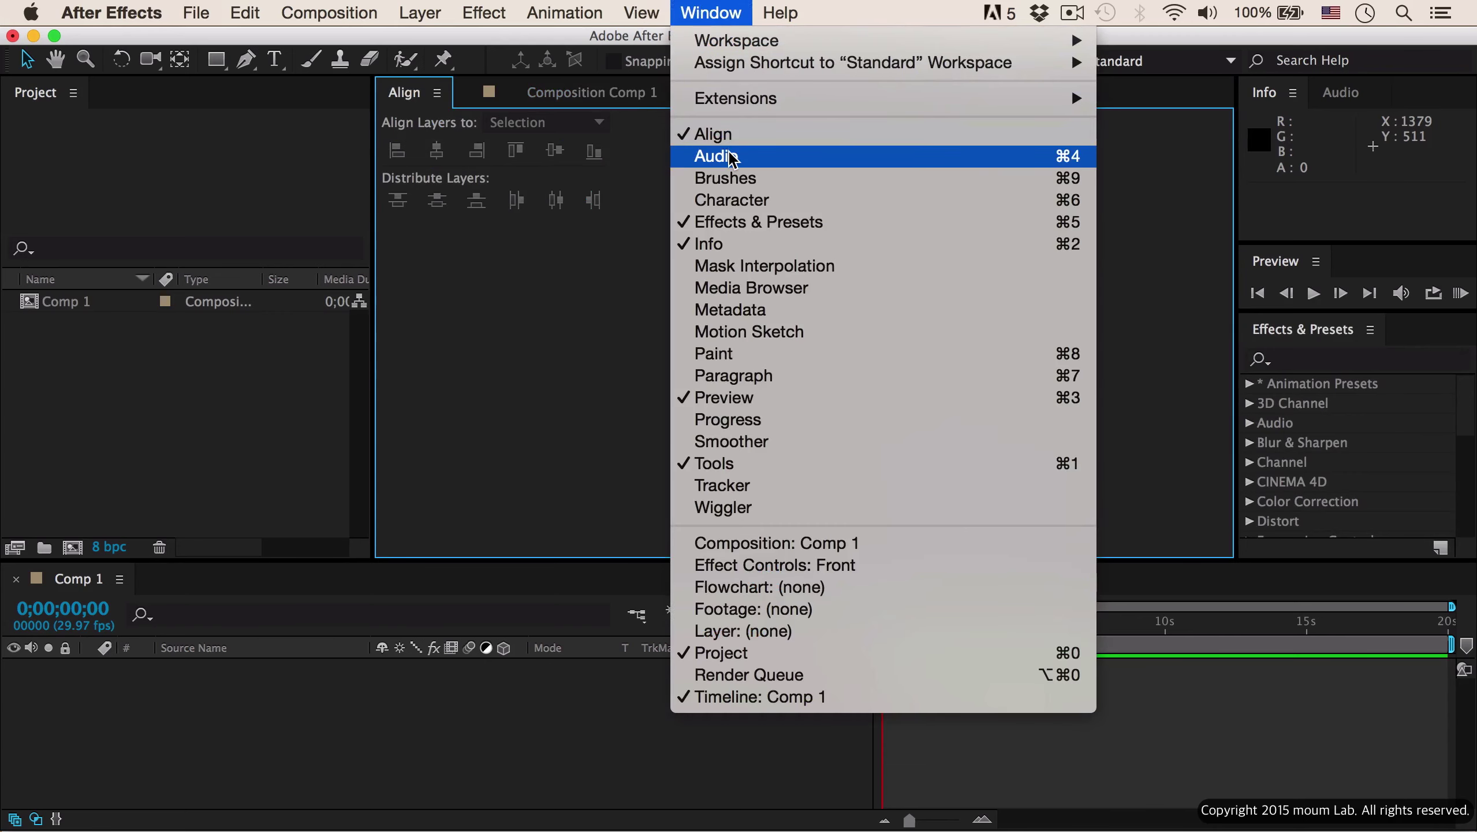
pyautogui.click(728, 178)
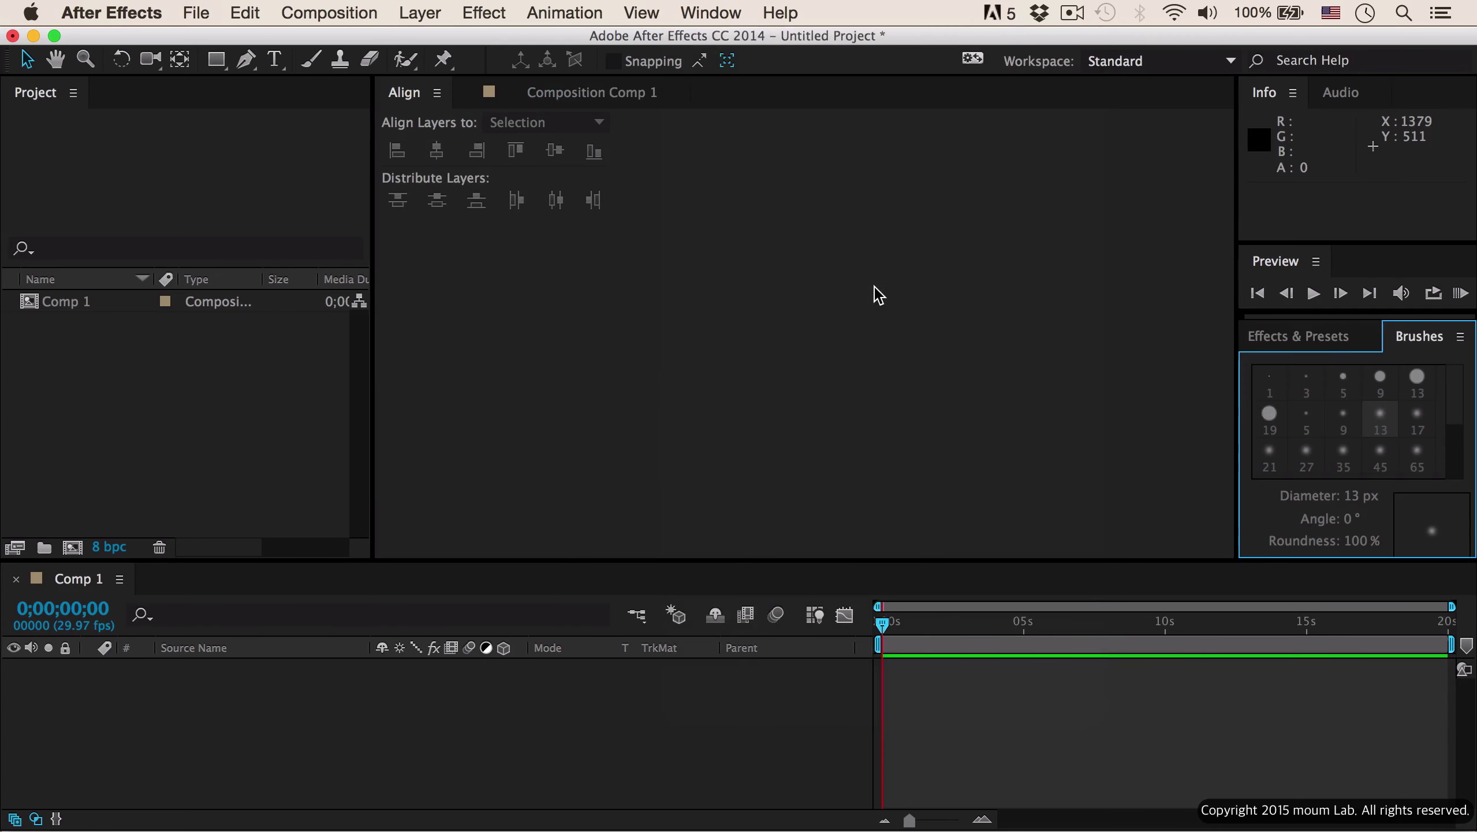
pyautogui.moveTo(1427, 343)
pyautogui.mouseDown()
pyautogui.moveTo(1162, 263)
pyautogui.moveTo(832, 87)
pyautogui.mouseUp()
pyautogui.click(407, 95)
pyautogui.click(486, 94)
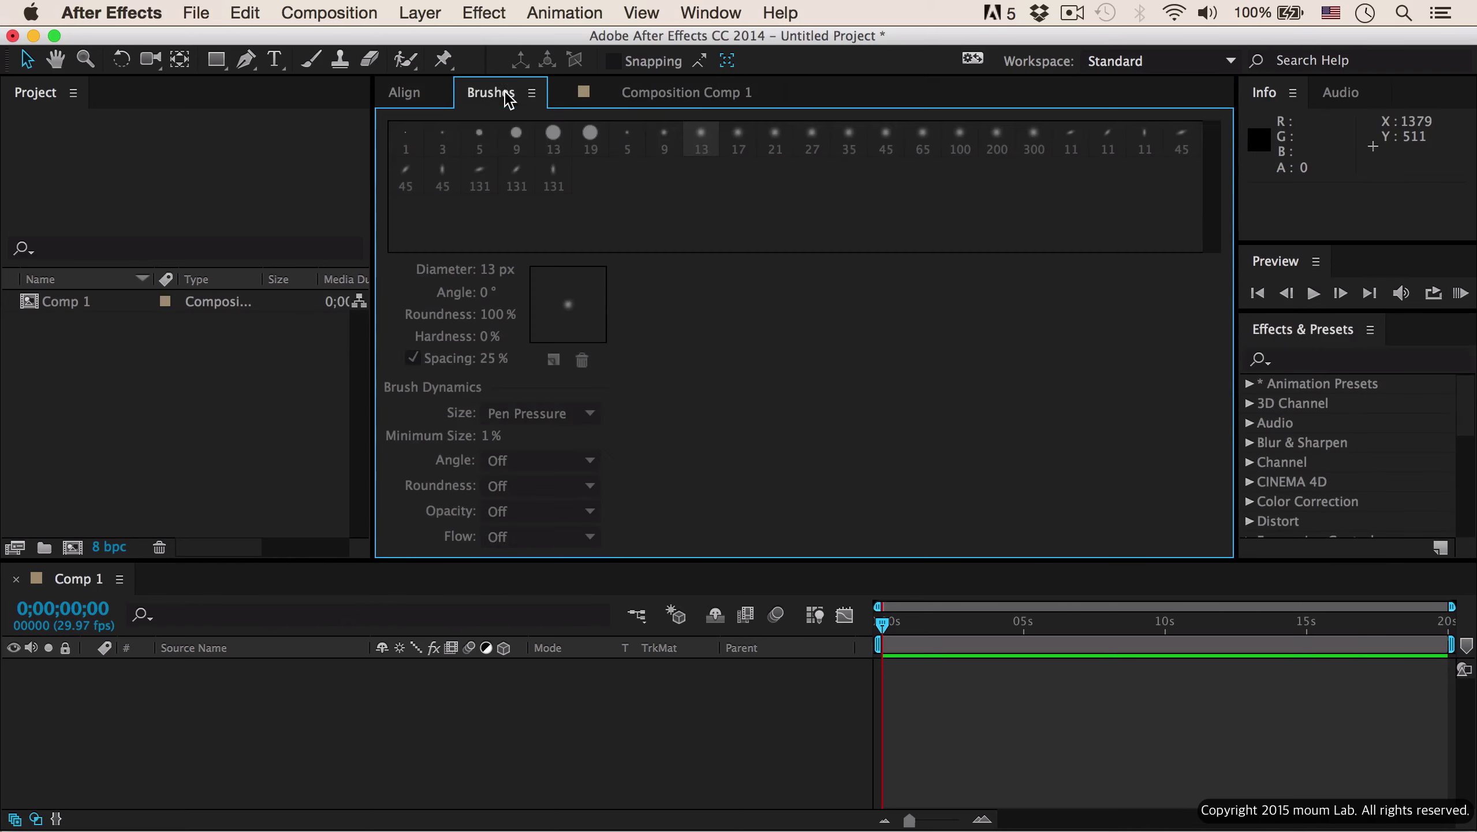
pyautogui.click(644, 96)
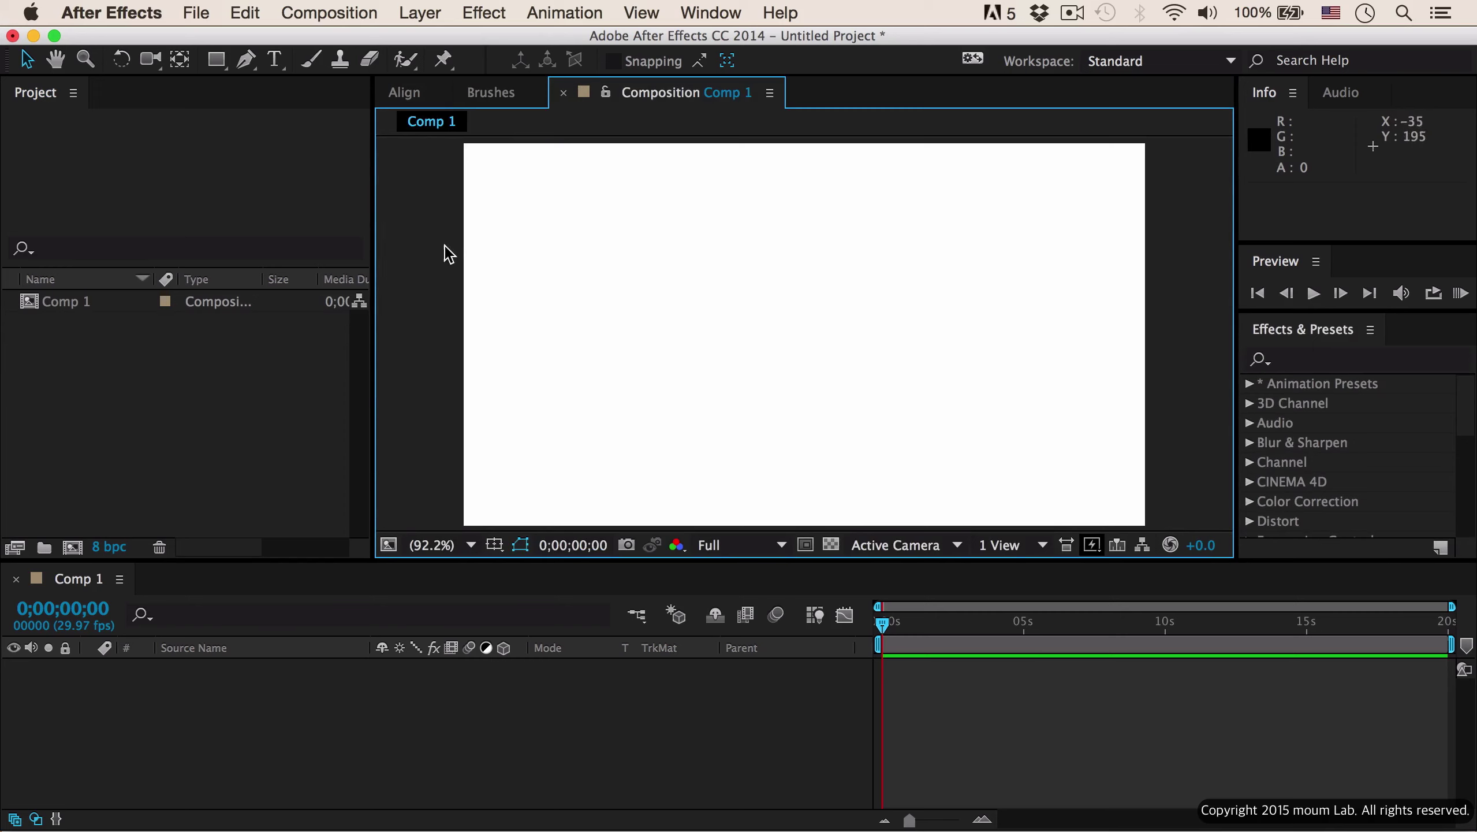
pyautogui.click(198, 189)
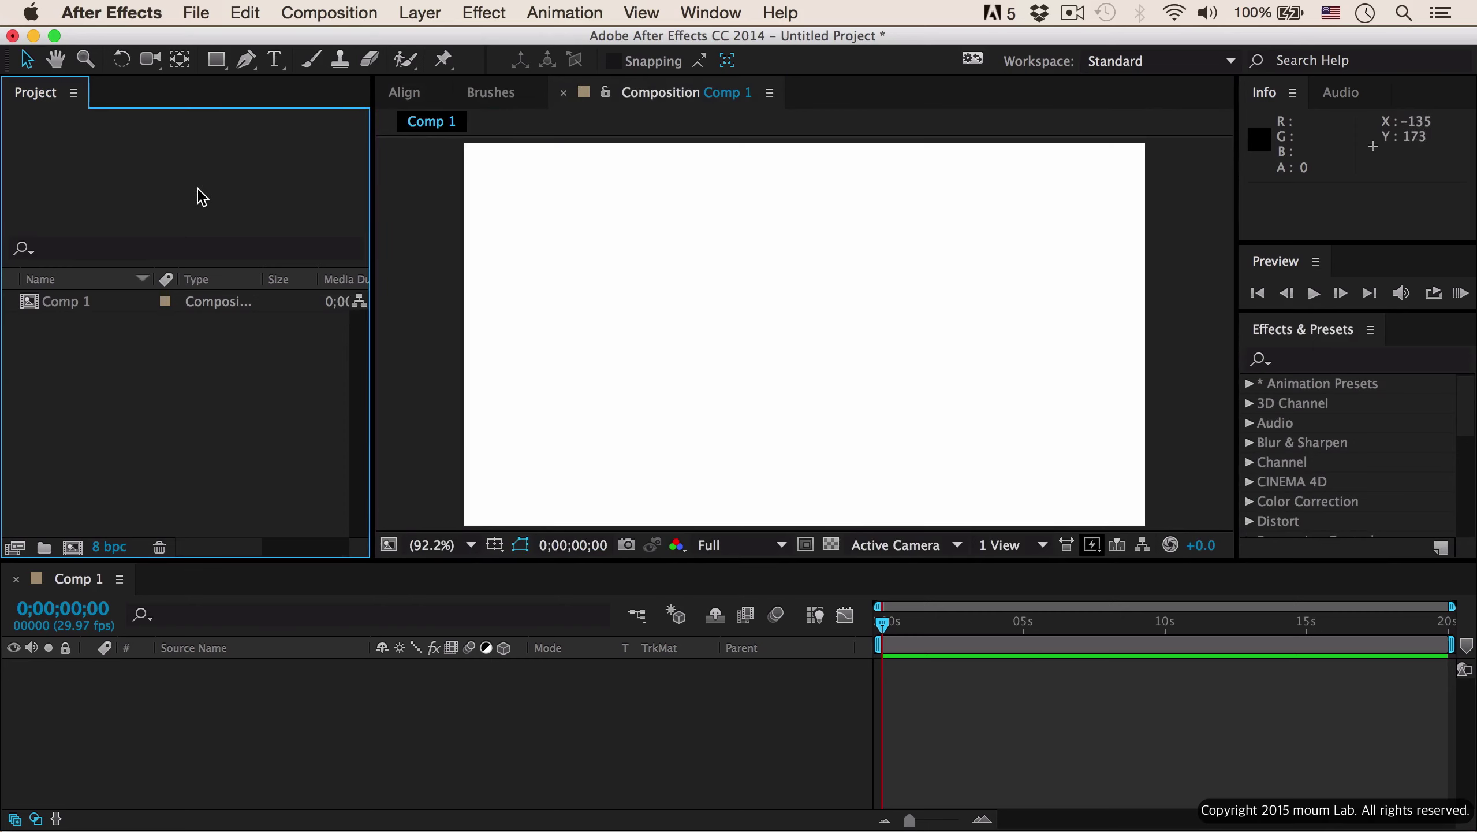
# Reset the Standard workspace to its original layout.
pyautogui.click(705, 13)
pyautogui.moveTo(990, 41)
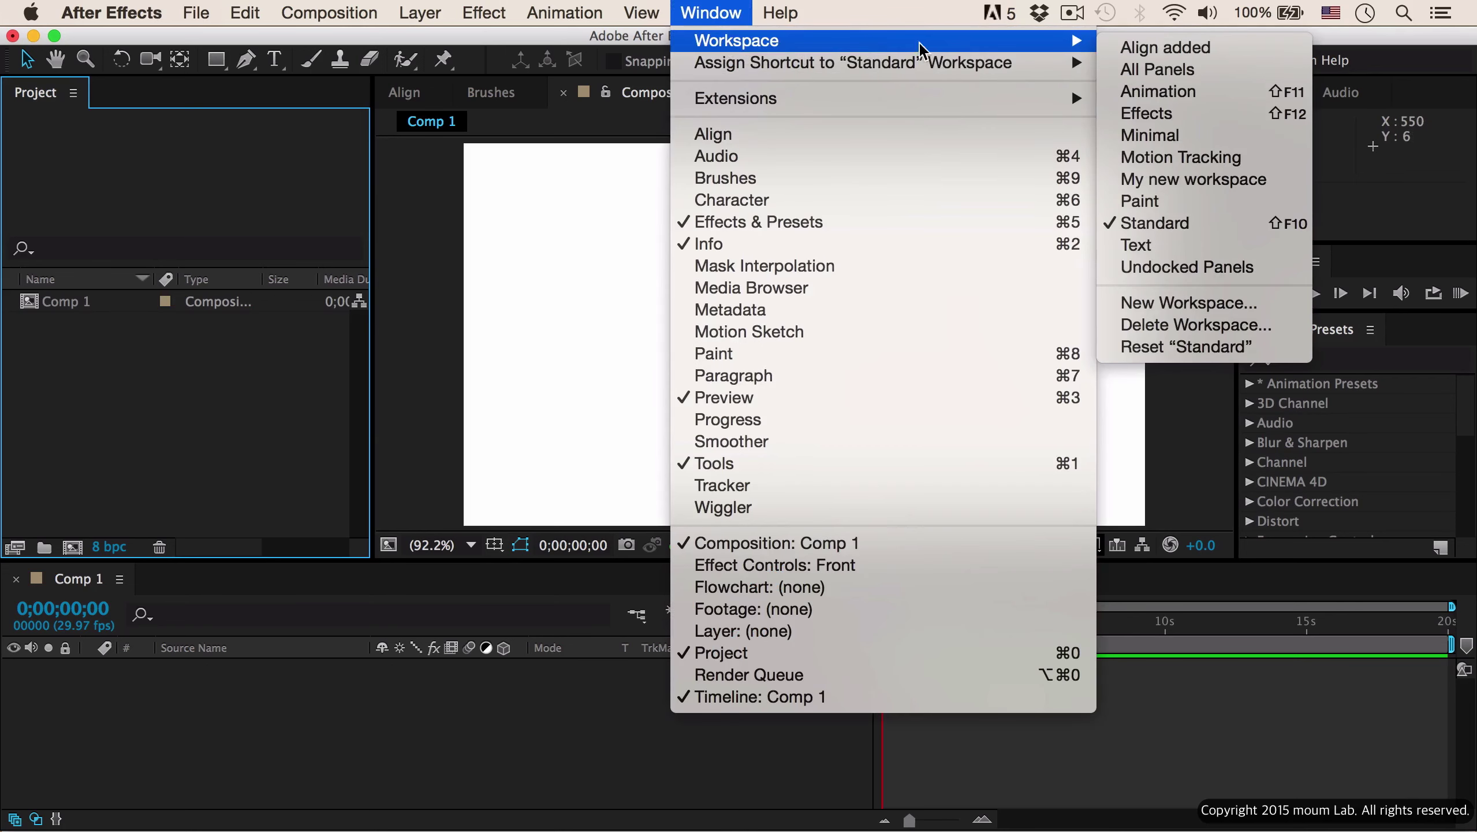
pyautogui.click(1179, 348)
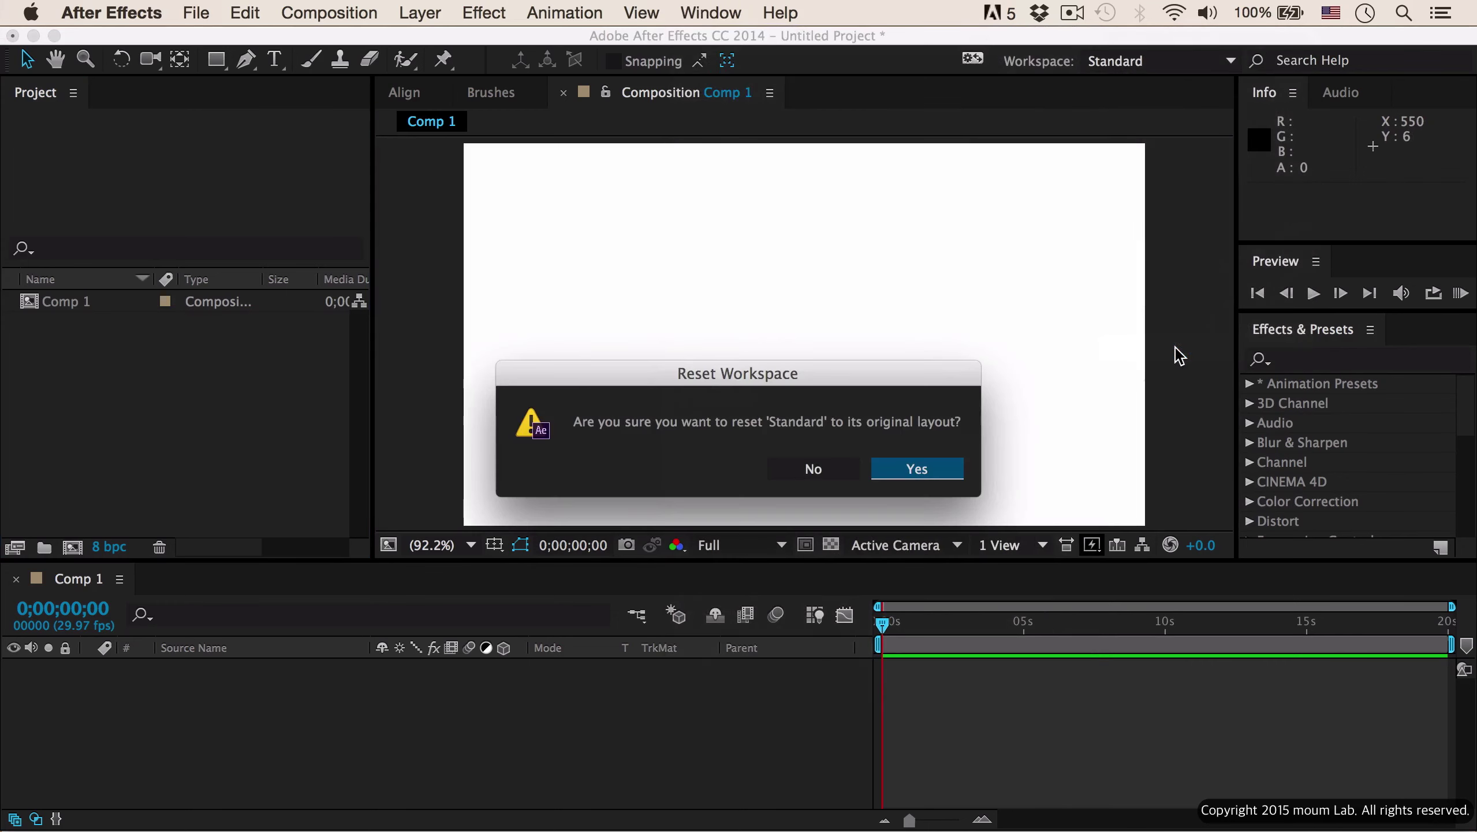
pyautogui.click(917, 471)
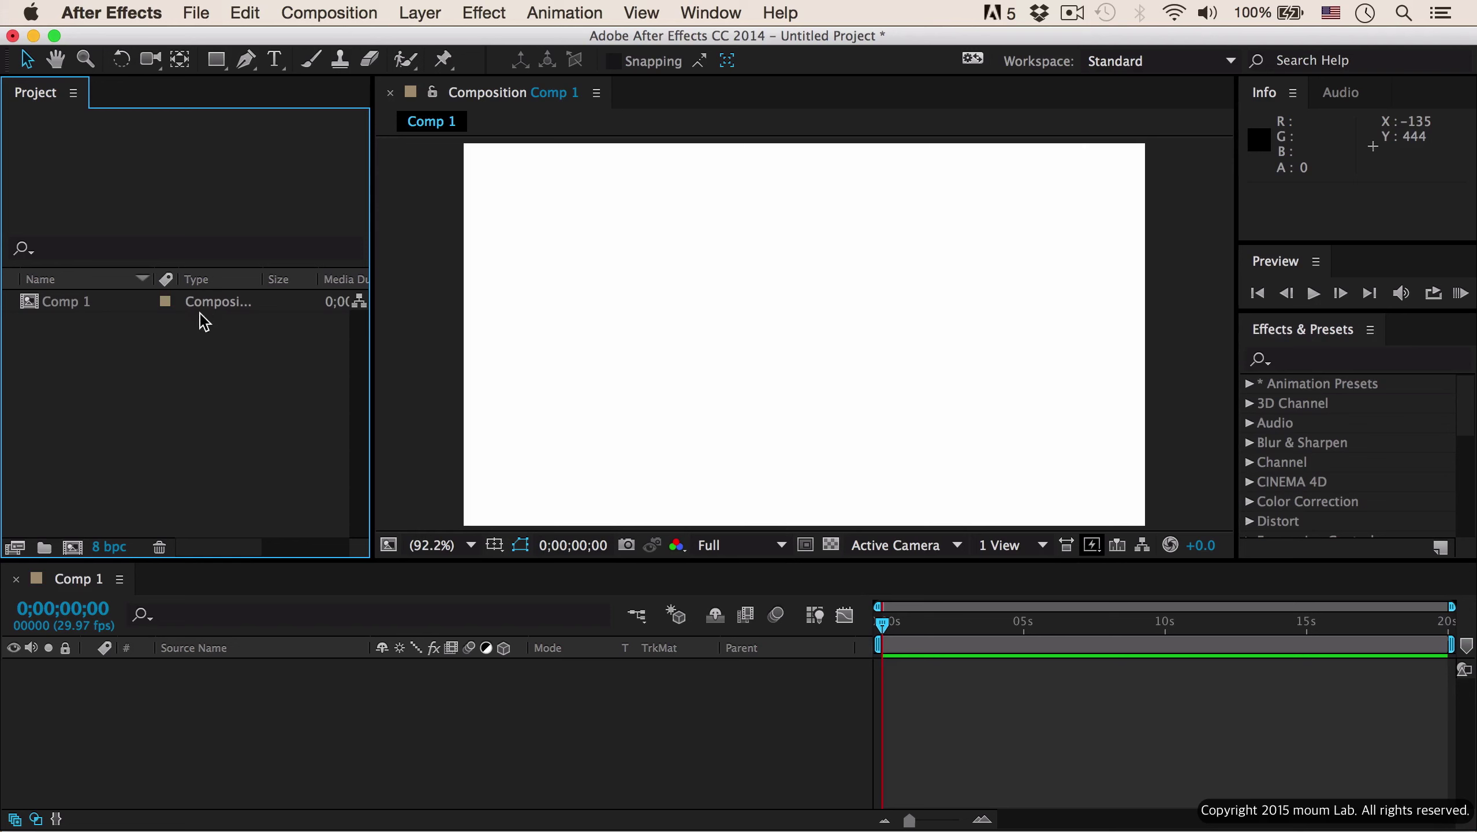
# Start a file import, select camera-icon.png as the footage, and cancel the import.
pyautogui.click(199, 12)
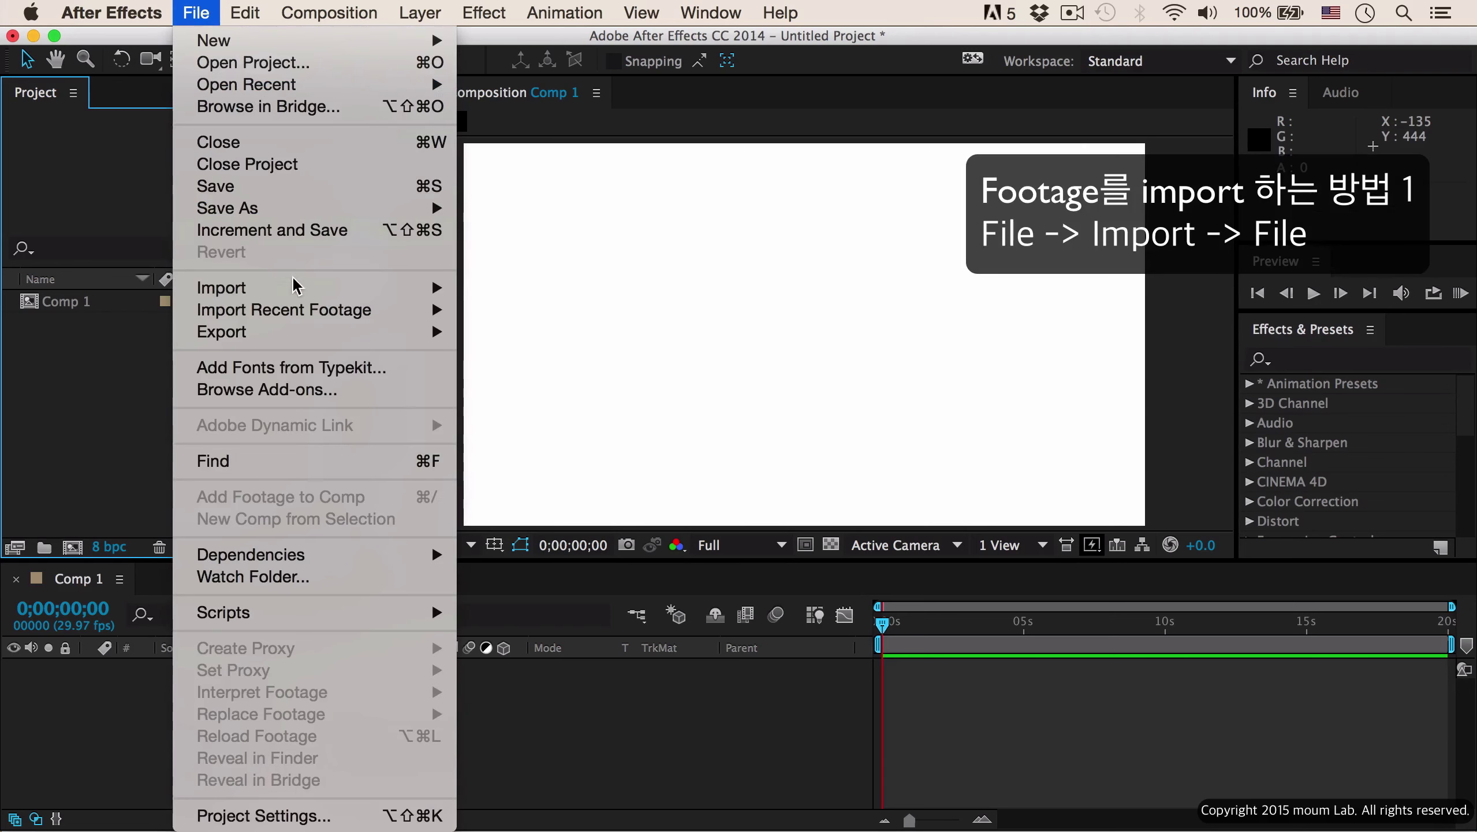
pyautogui.moveTo(401, 289)
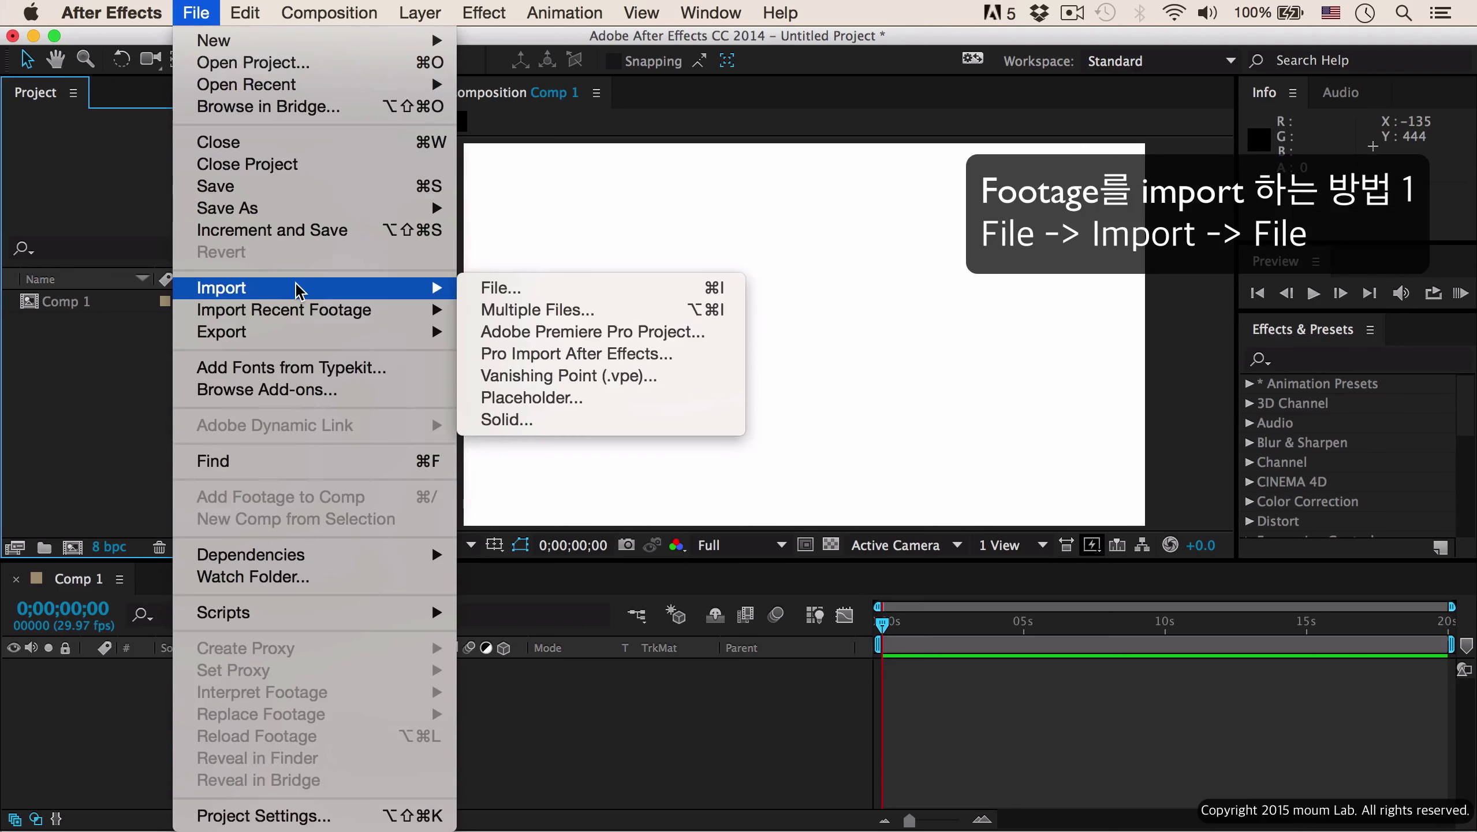
pyautogui.click(519, 294)
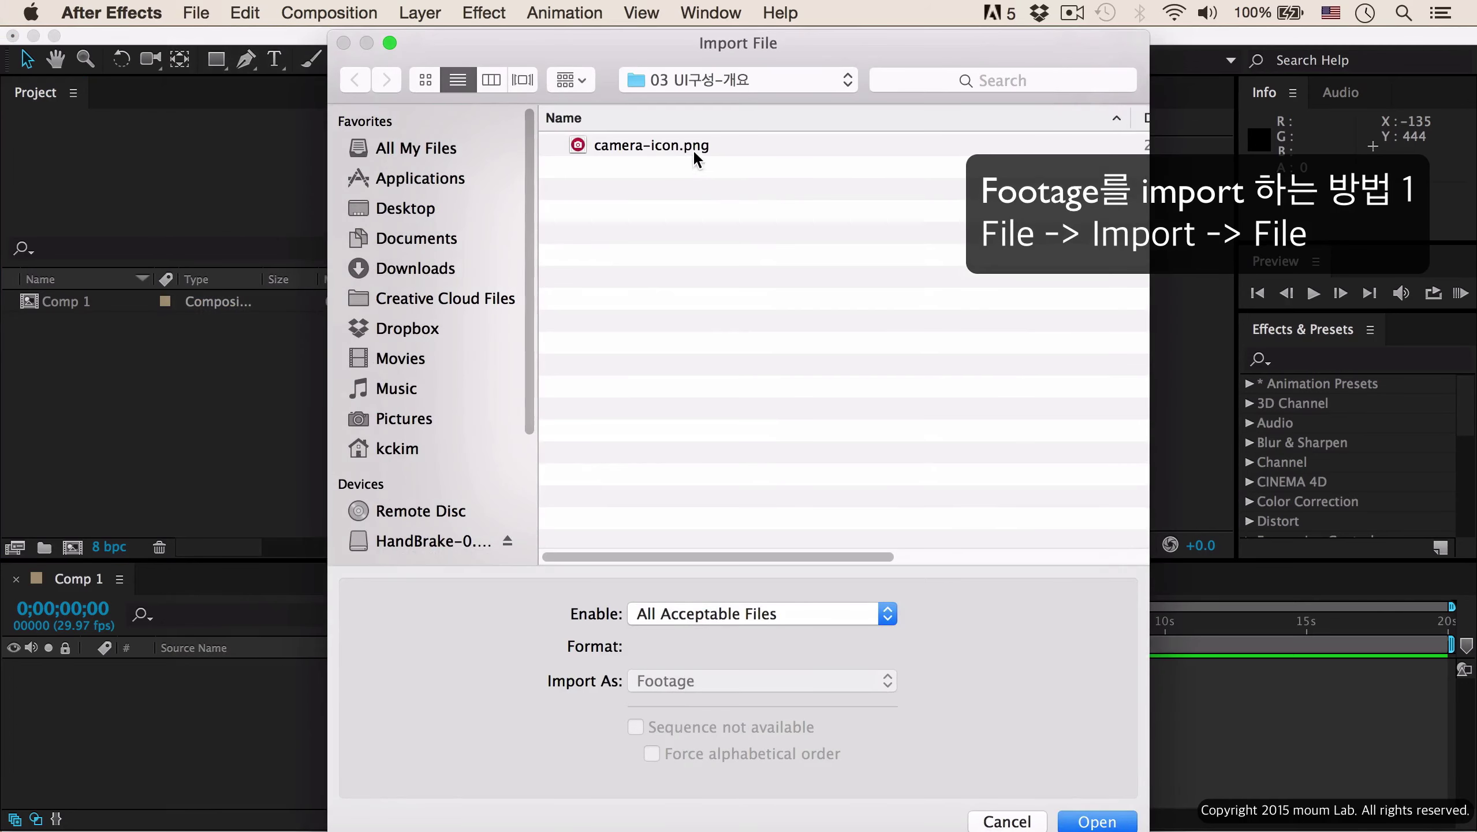
pyautogui.click(696, 148)
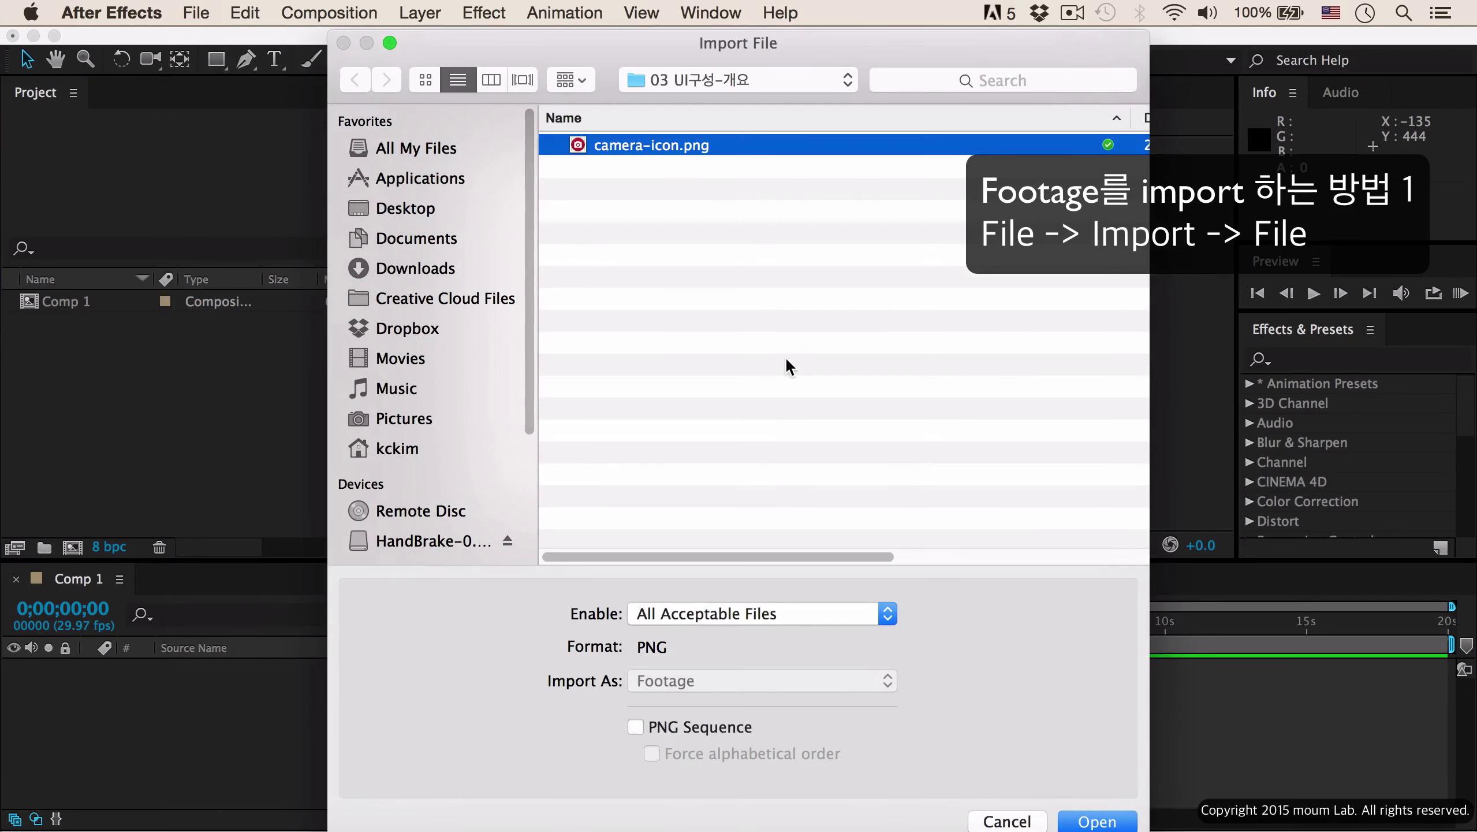
pyautogui.click(995, 823)
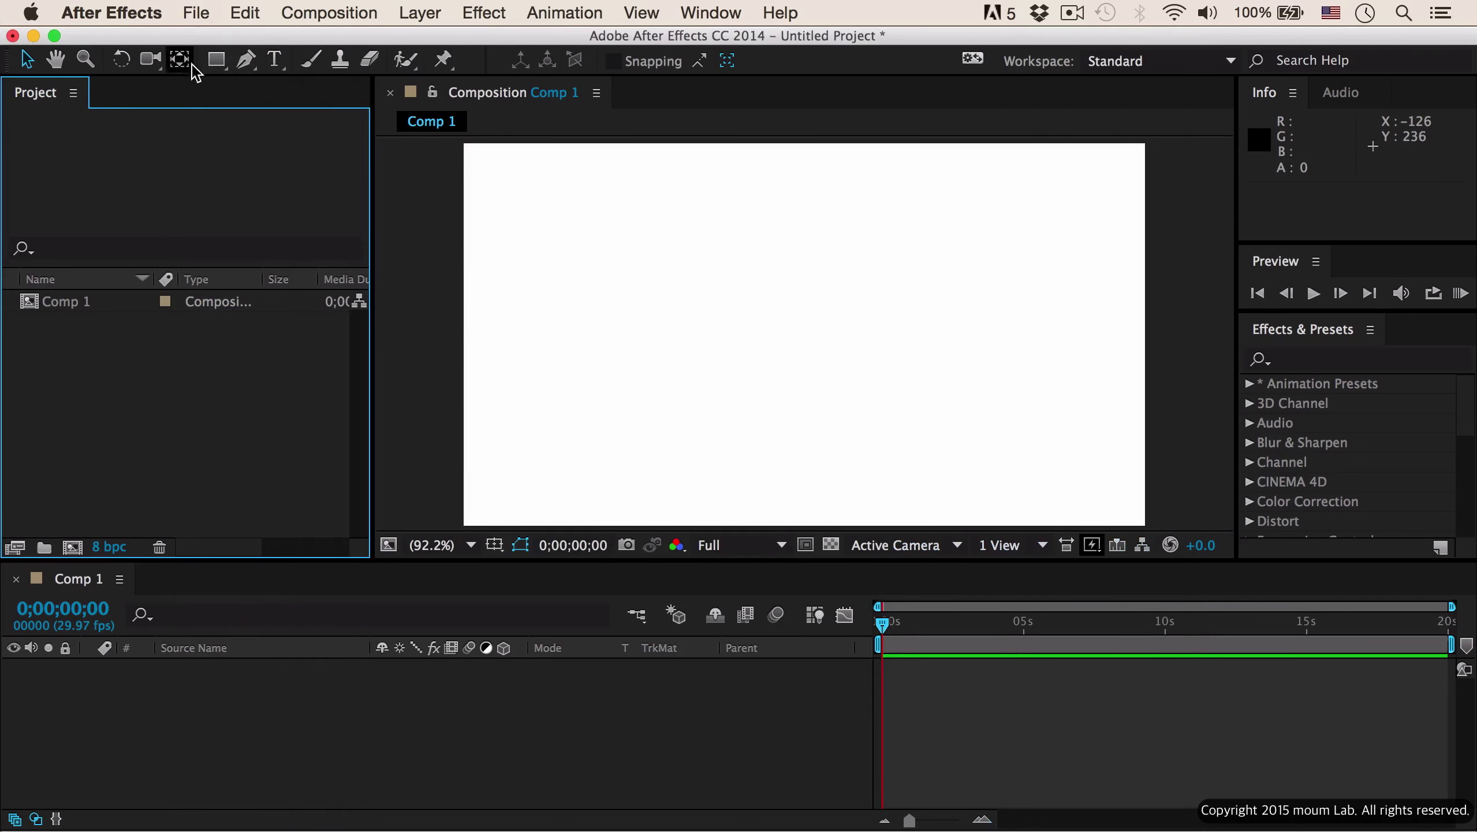
pyautogui.click(197, 13)
pyautogui.moveTo(297, 291)
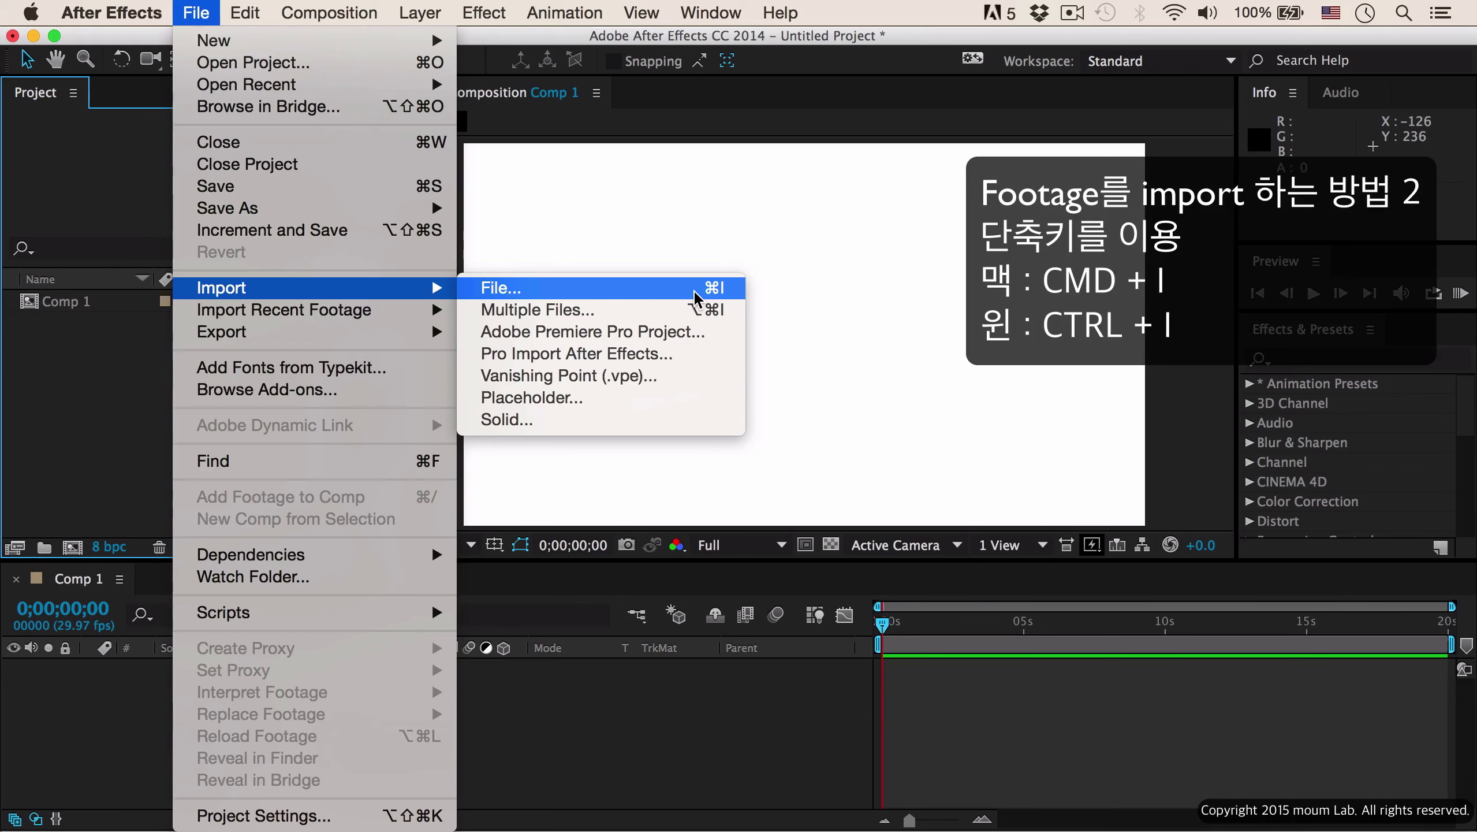
pyautogui.click(108, 389)
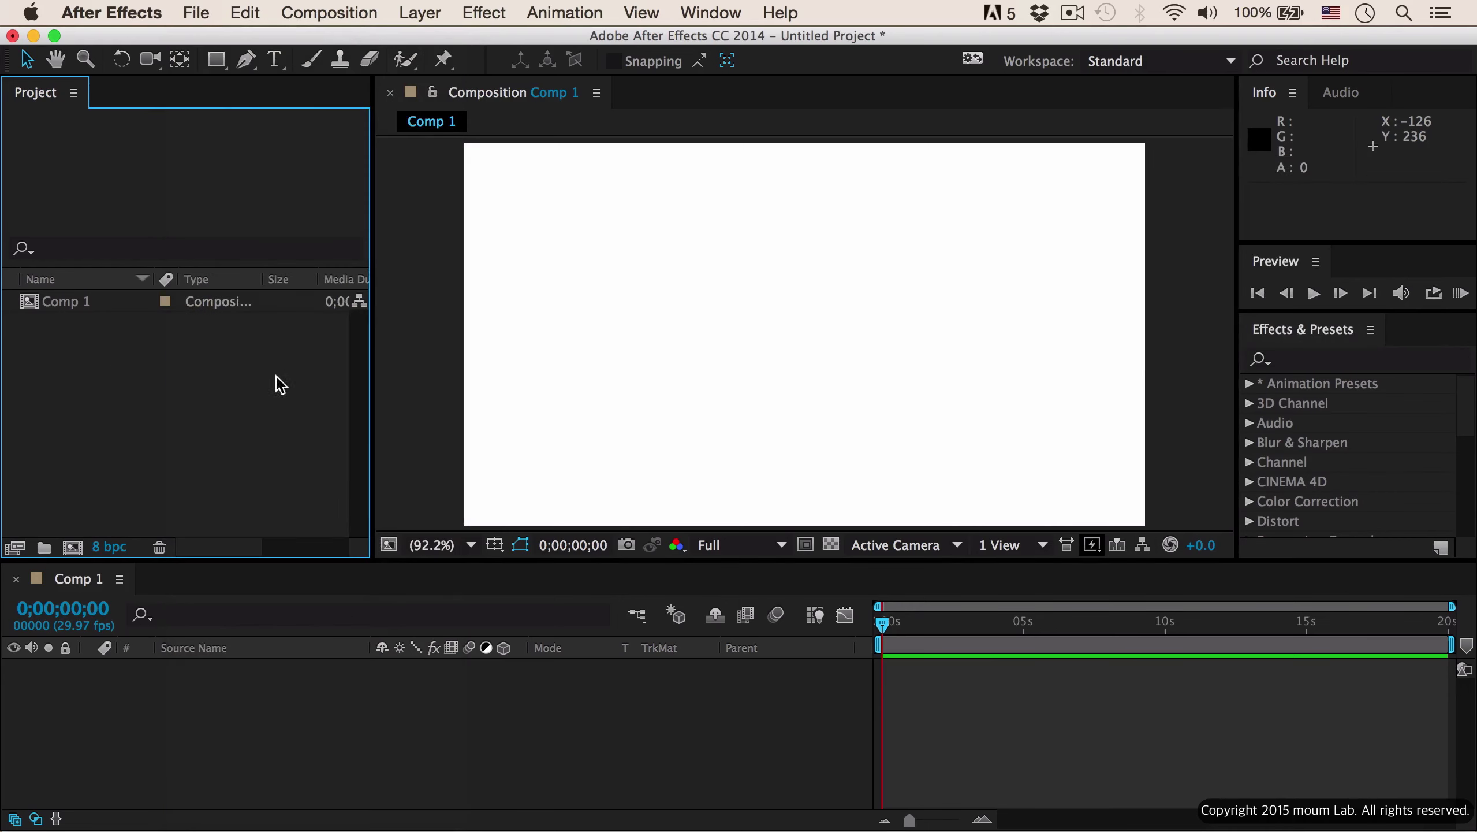
# Open the Import File dialog directly from the Project panel, select camera-icon.png, and dismiss the dialog without importing.
pyautogui.doubleClick(169, 370)
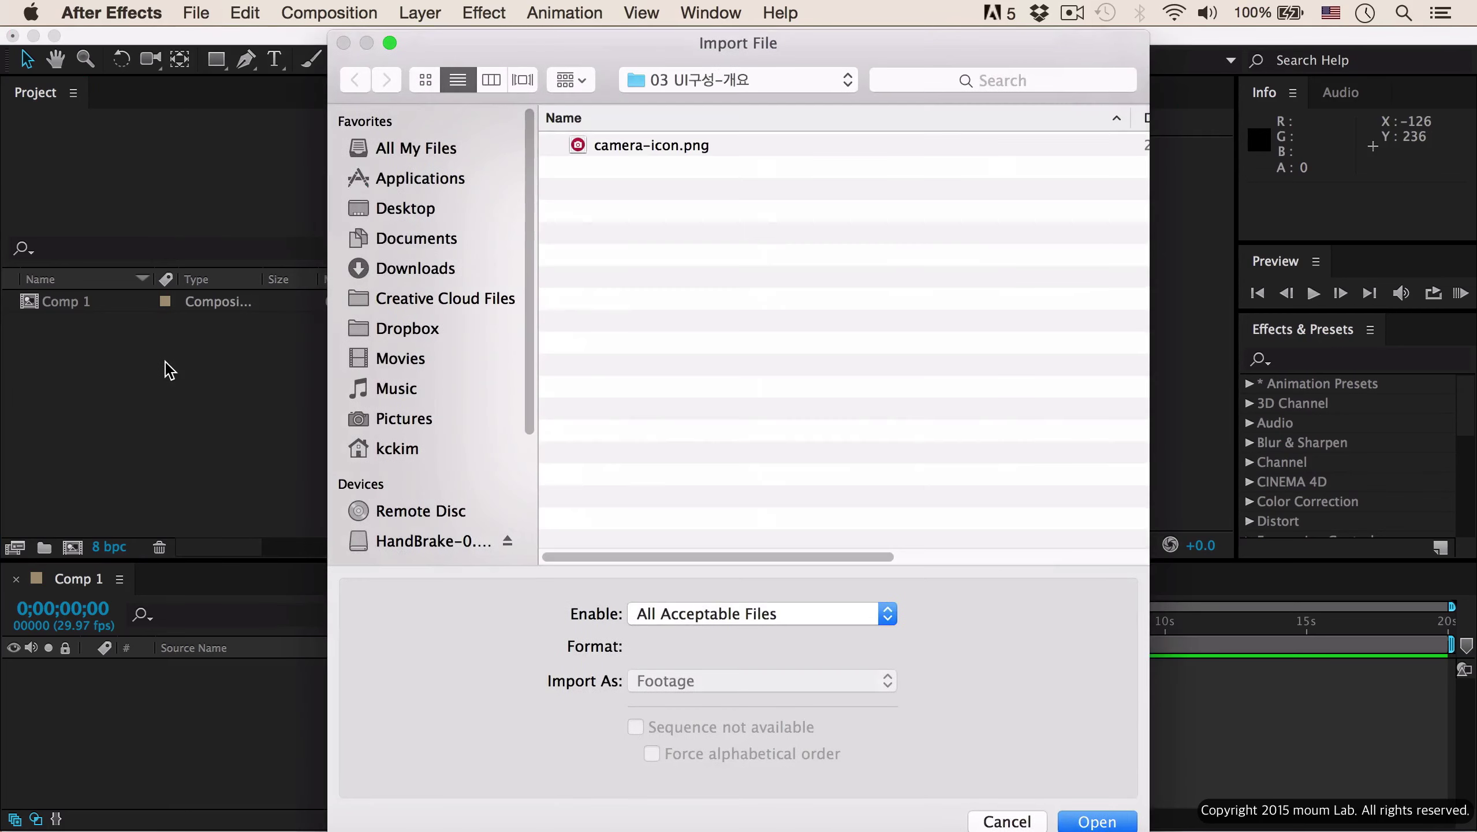
pyautogui.click(692, 149)
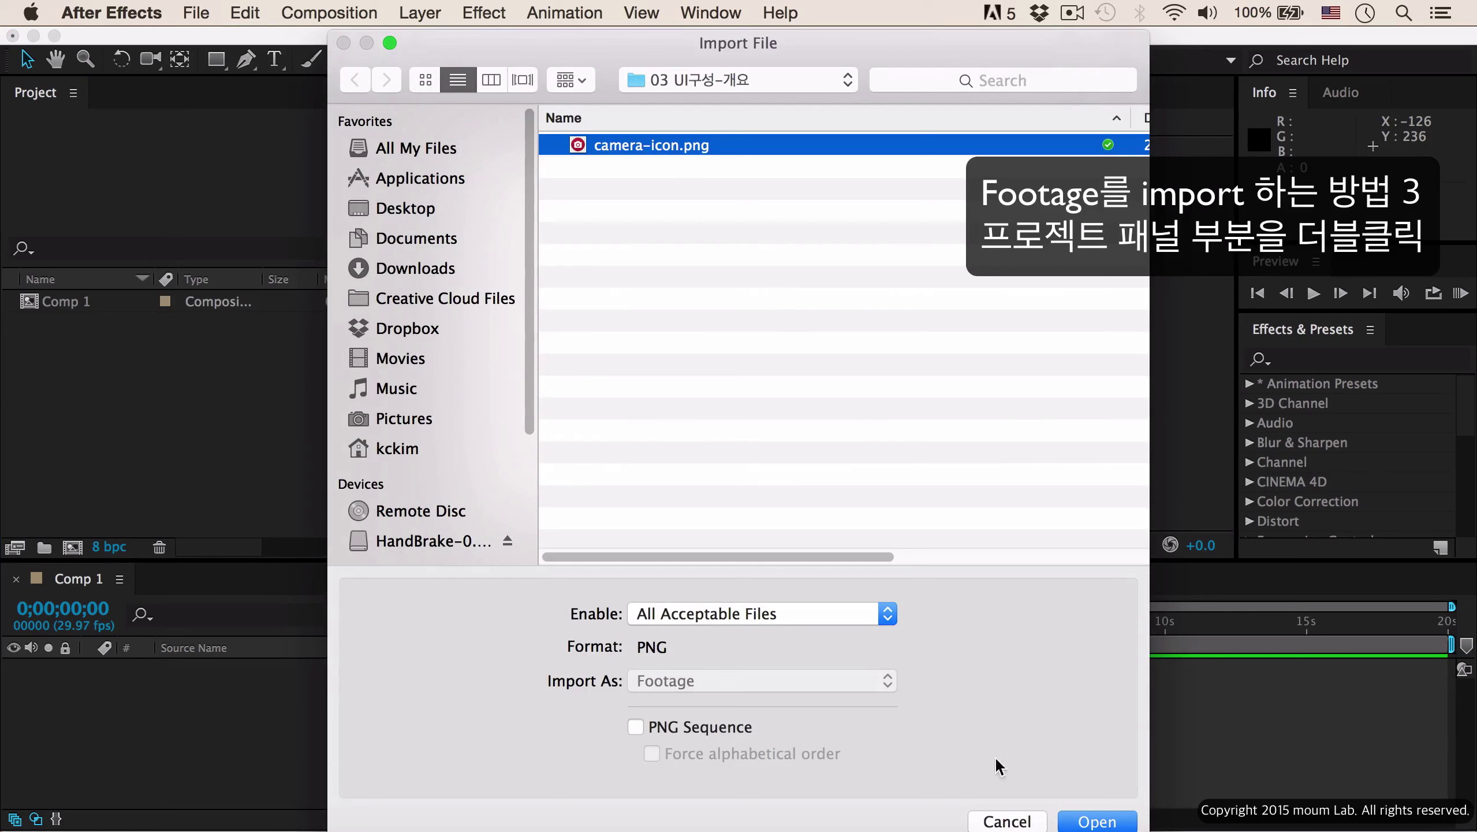
pyautogui.click(1008, 820)
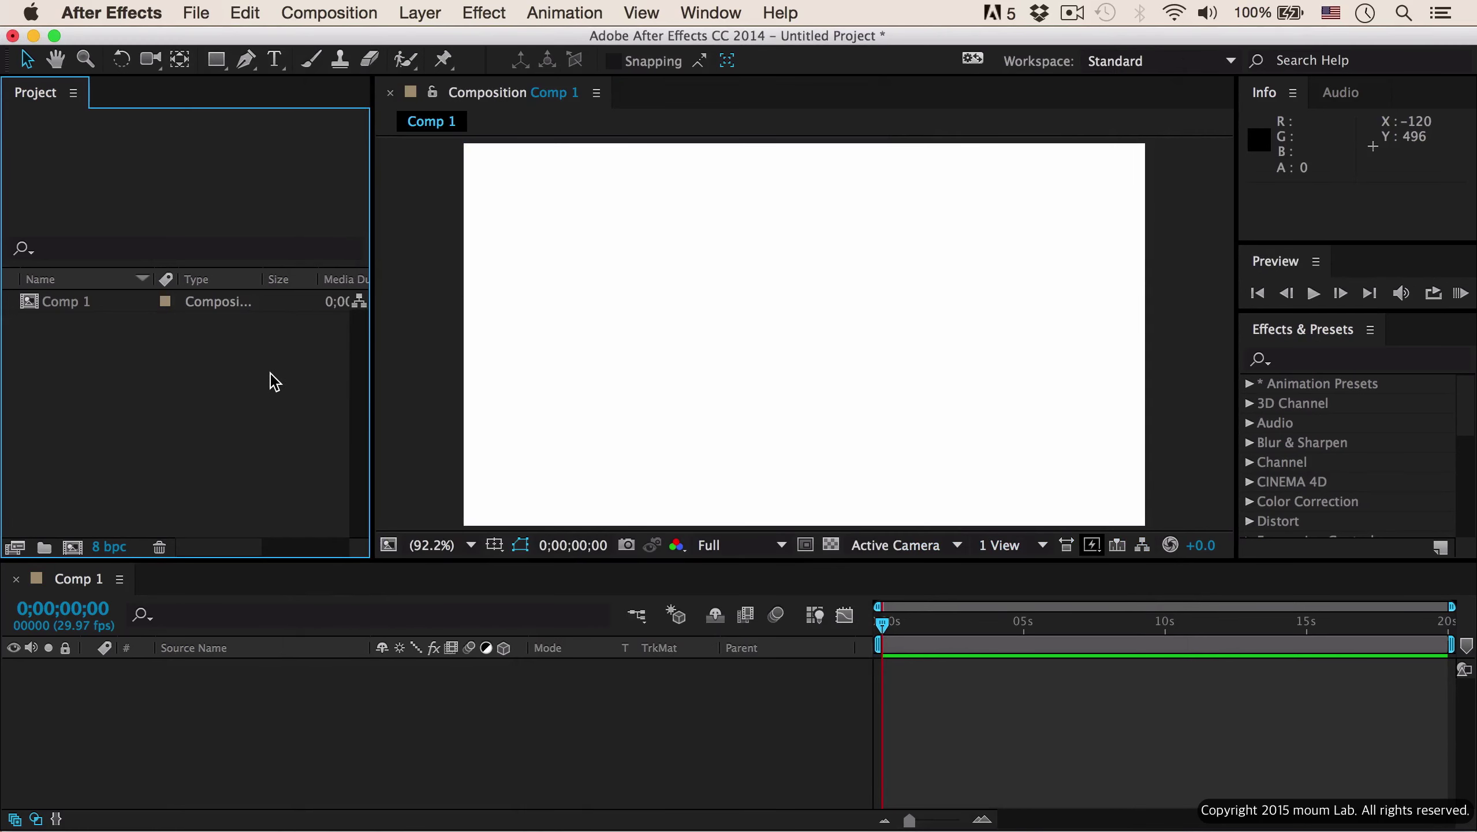
pyautogui.rightClick(274, 382)
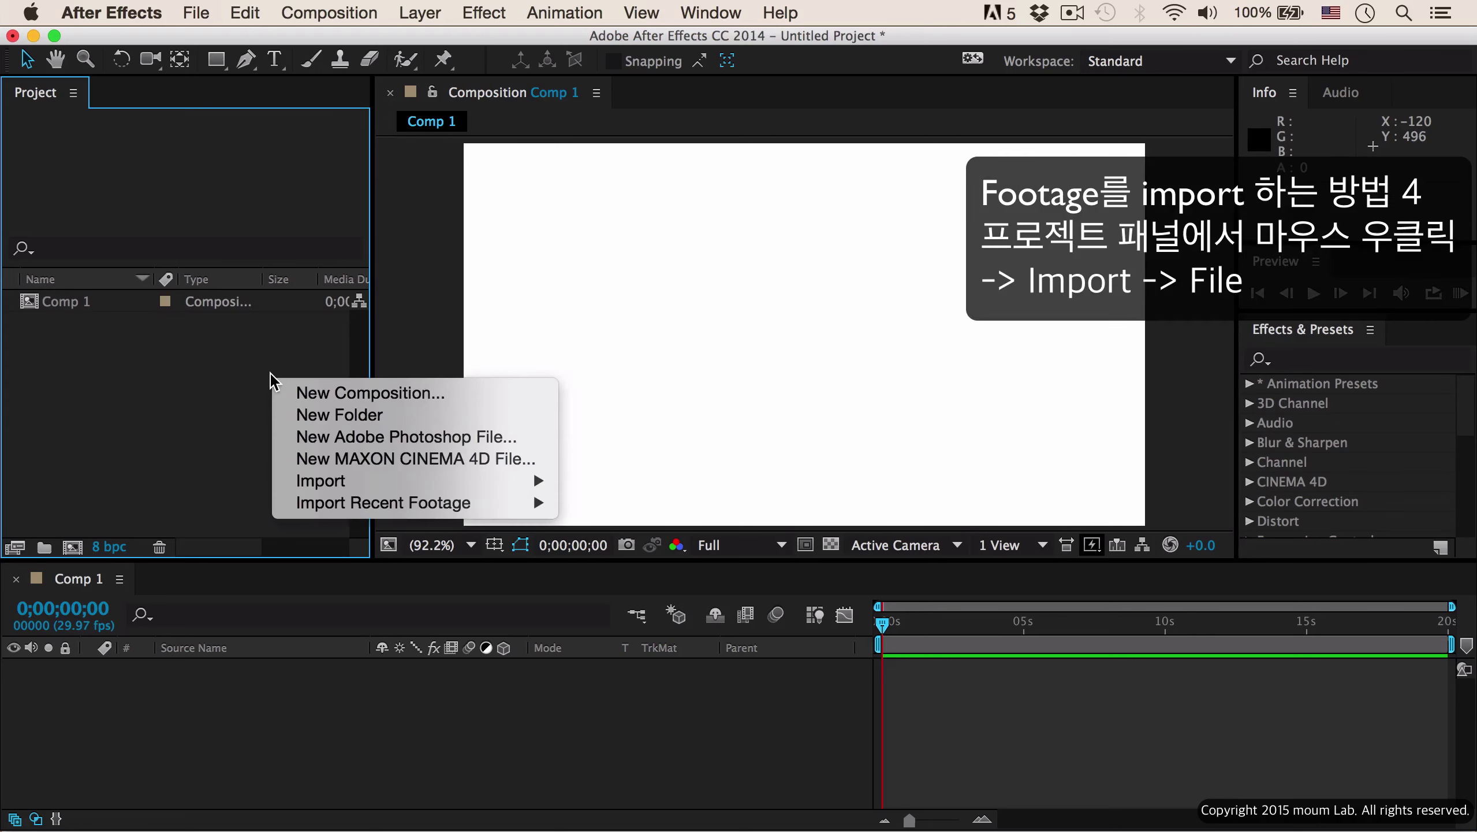
pyautogui.moveTo(534, 484)
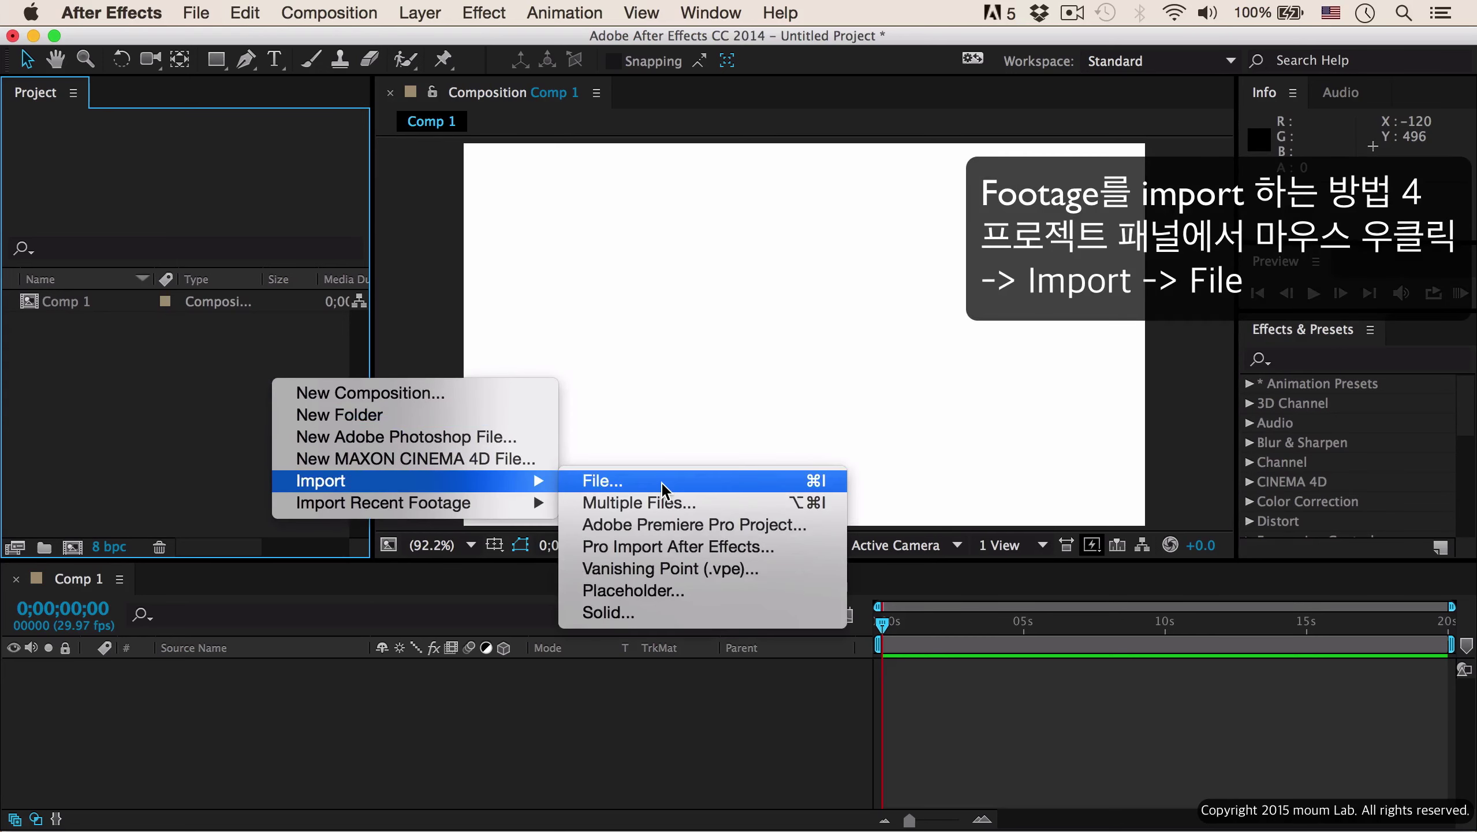
pyautogui.click(108, 403)
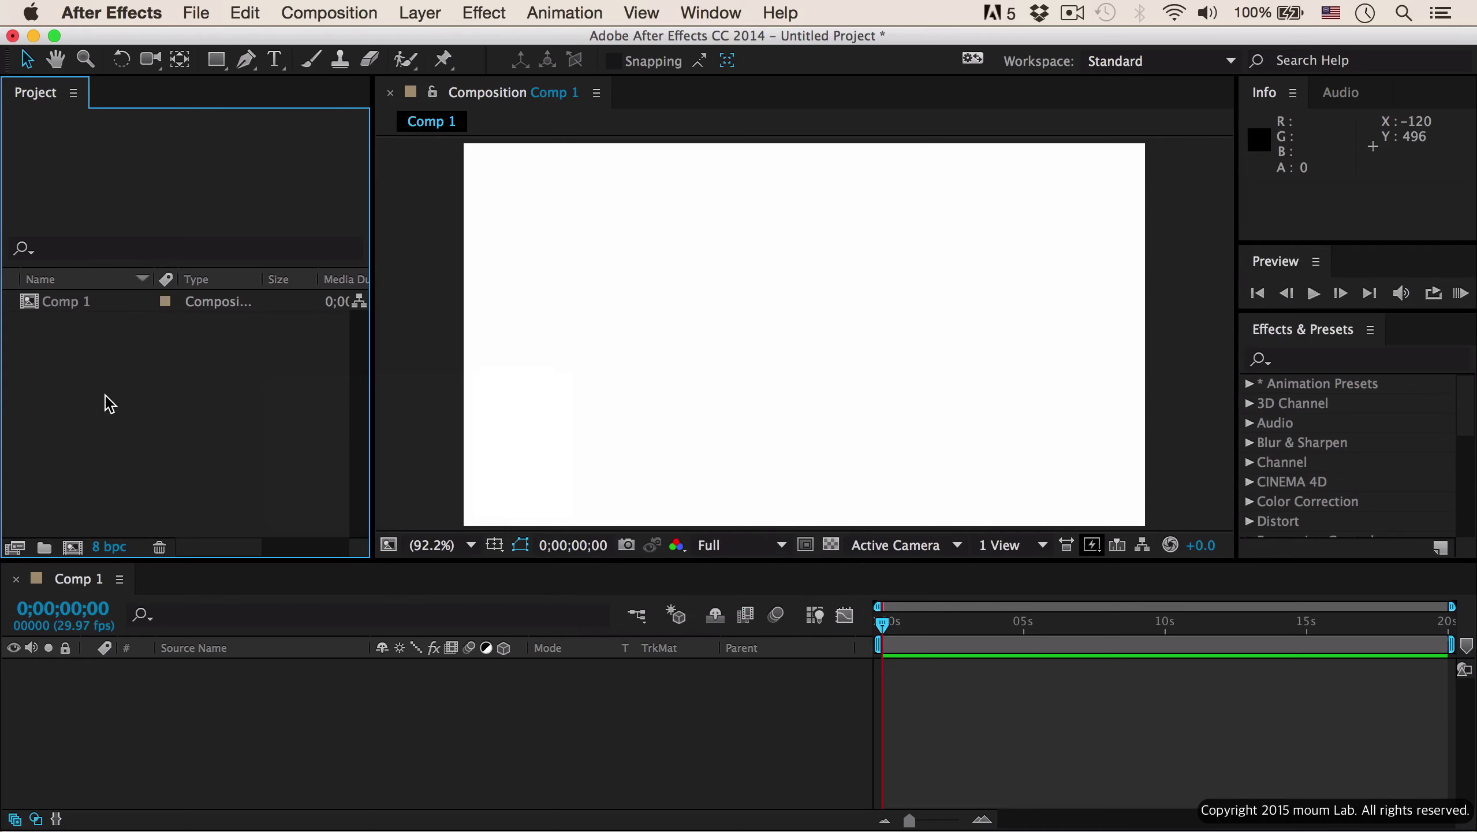
# Switch to Finder, import camera-icon.png from the 03 UI구성-개요 folder into the After Effects Project panel, and deselect it.
pyautogui.press('super+Tab')
pyautogui.press('super+Tab')
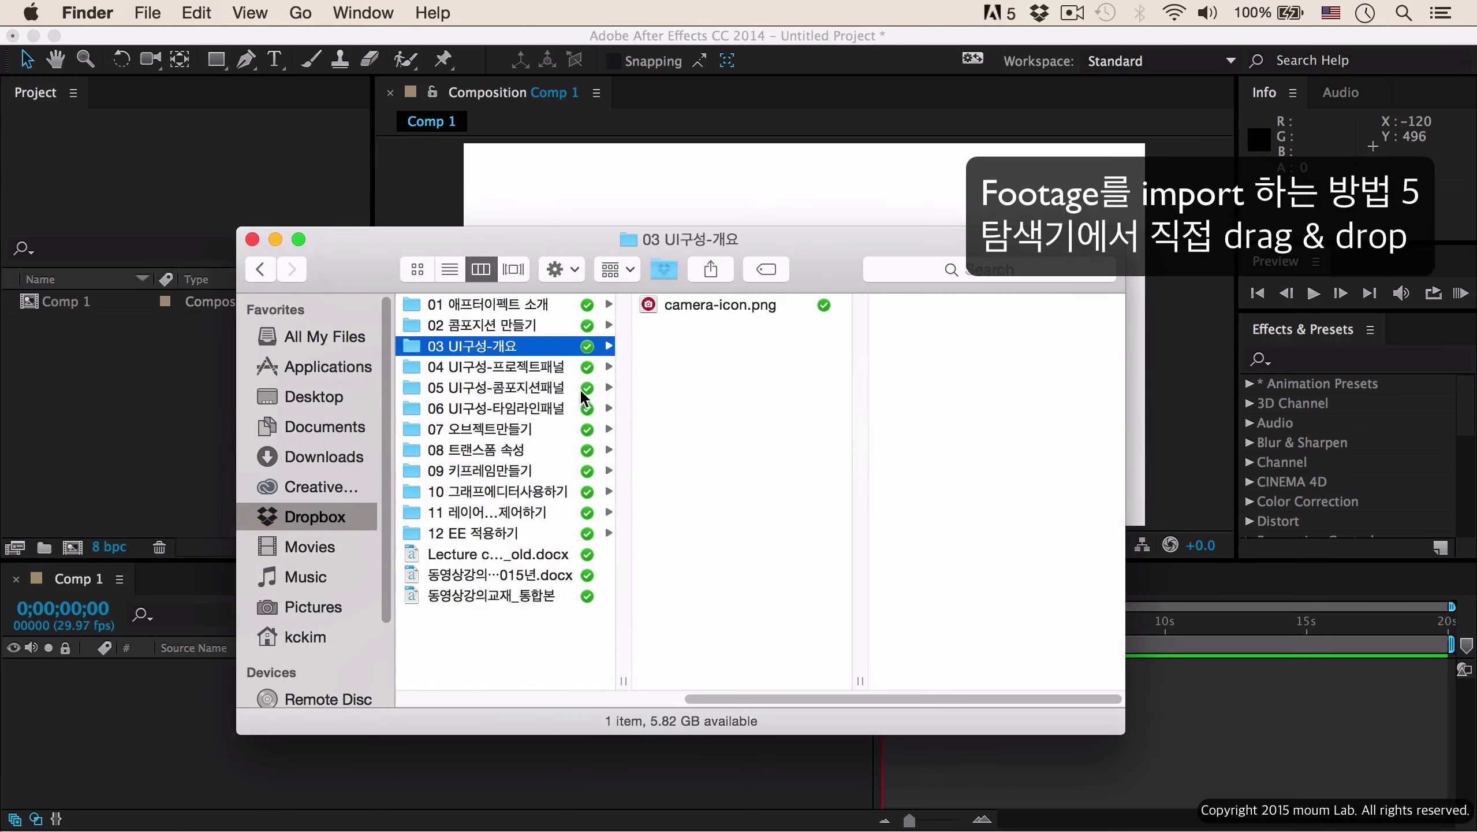
pyautogui.click(688, 308)
pyautogui.moveTo(716, 315); pyautogui.dragTo(110, 384)
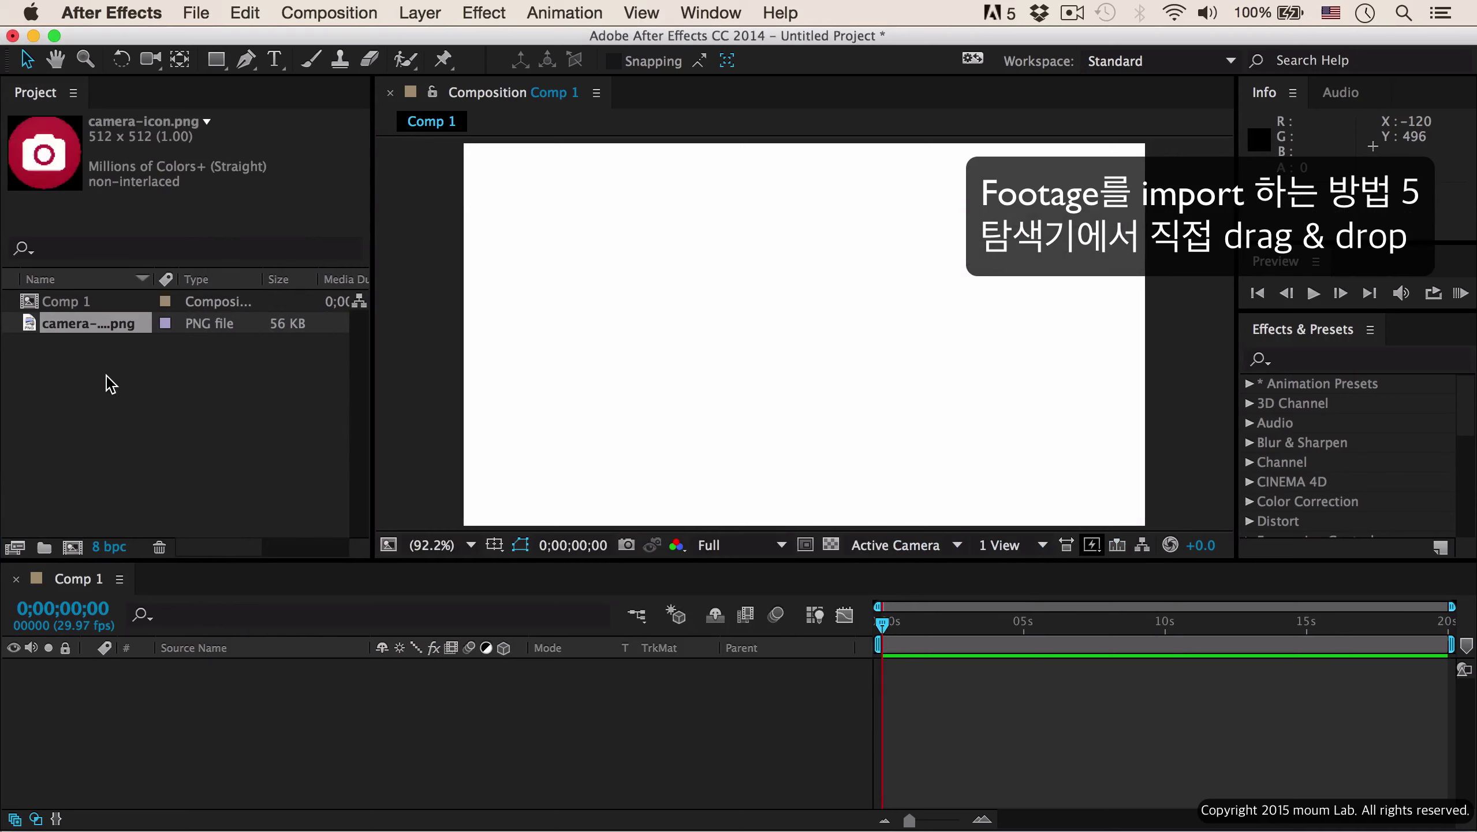
pyautogui.click(194, 410)
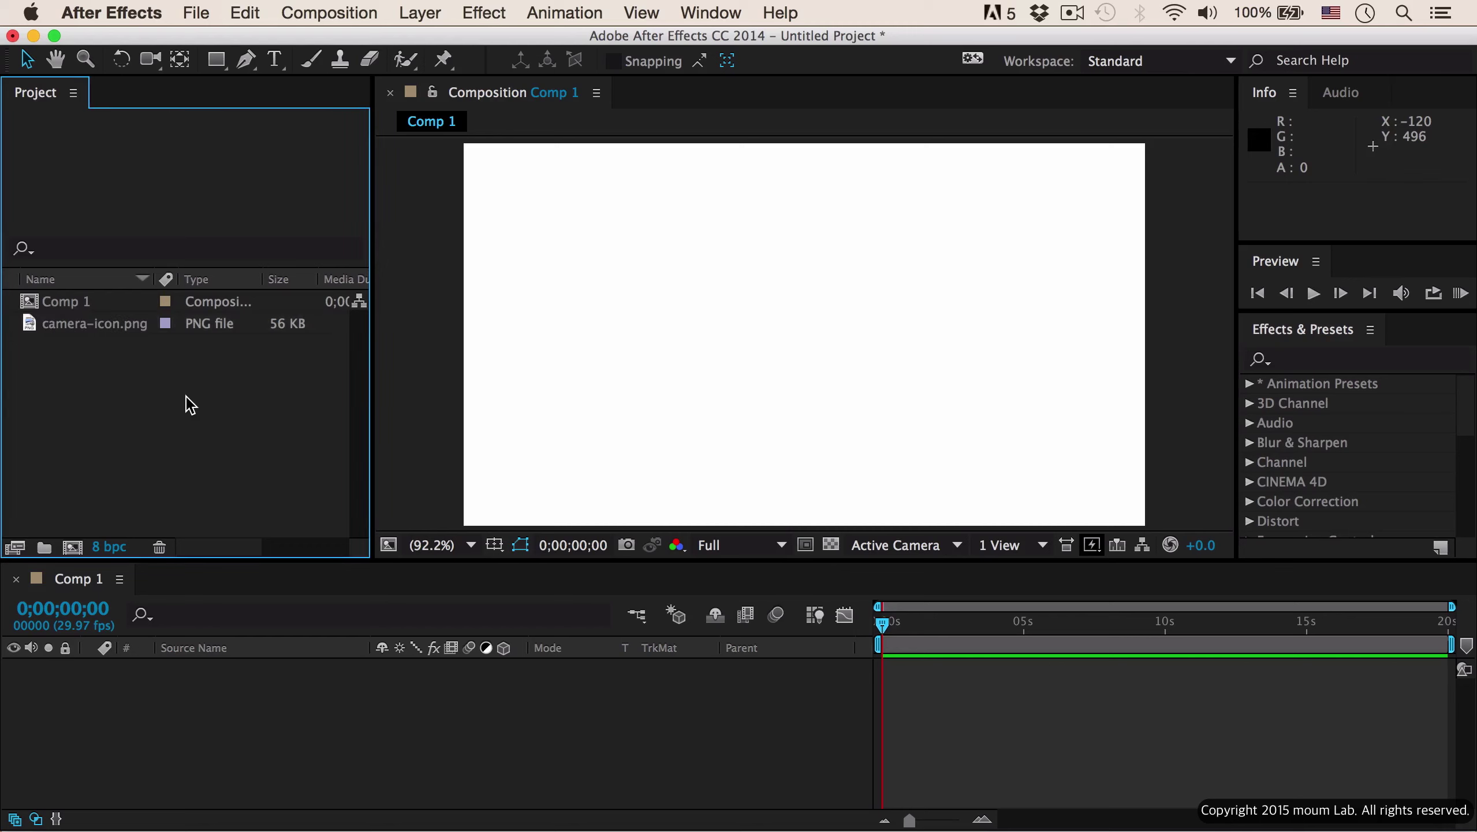
# Delete the camera-icon.png footage from the Project panel.
pyautogui.click(119, 331)
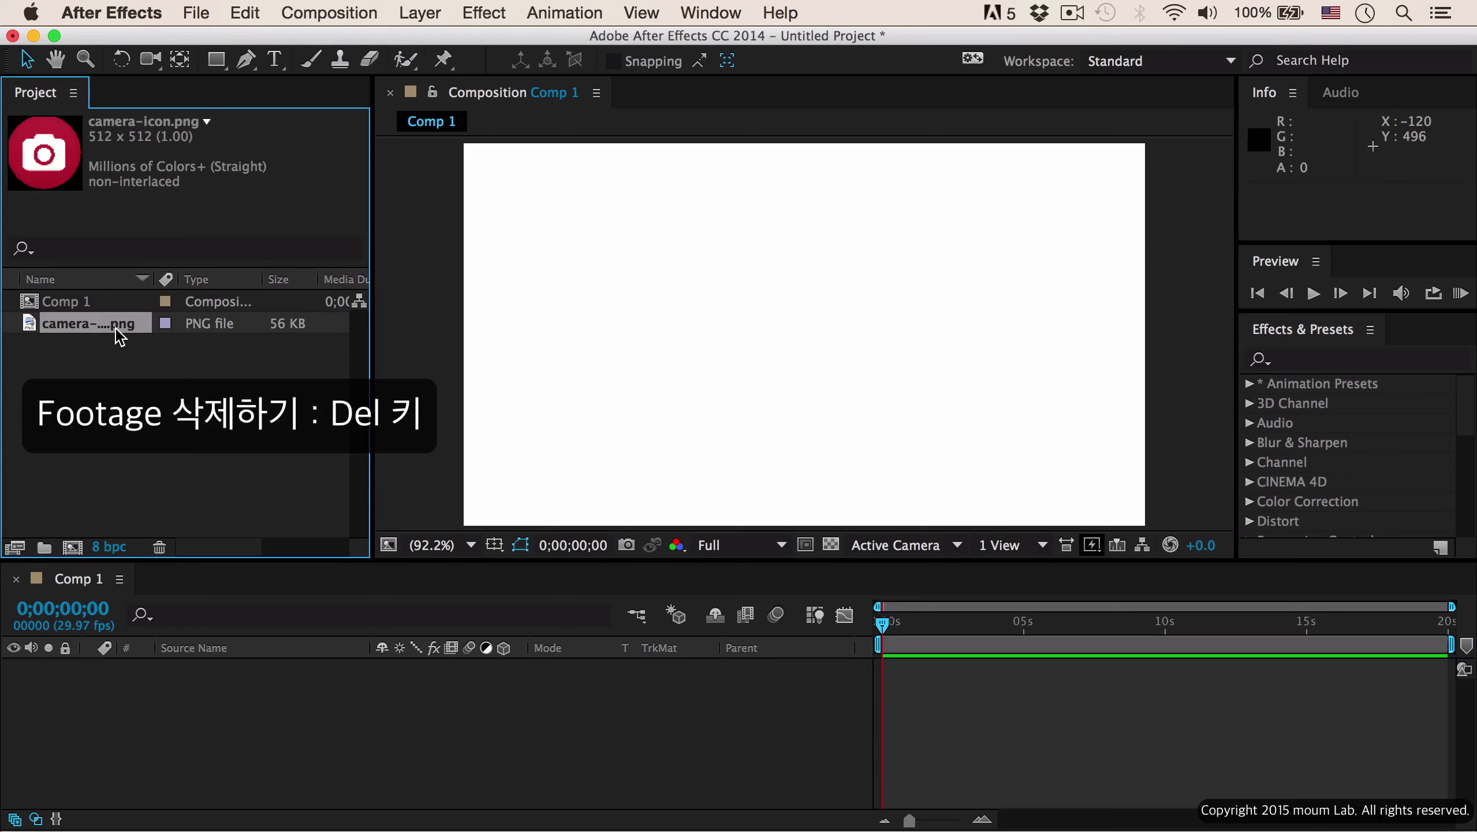
pyautogui.press('Delete')
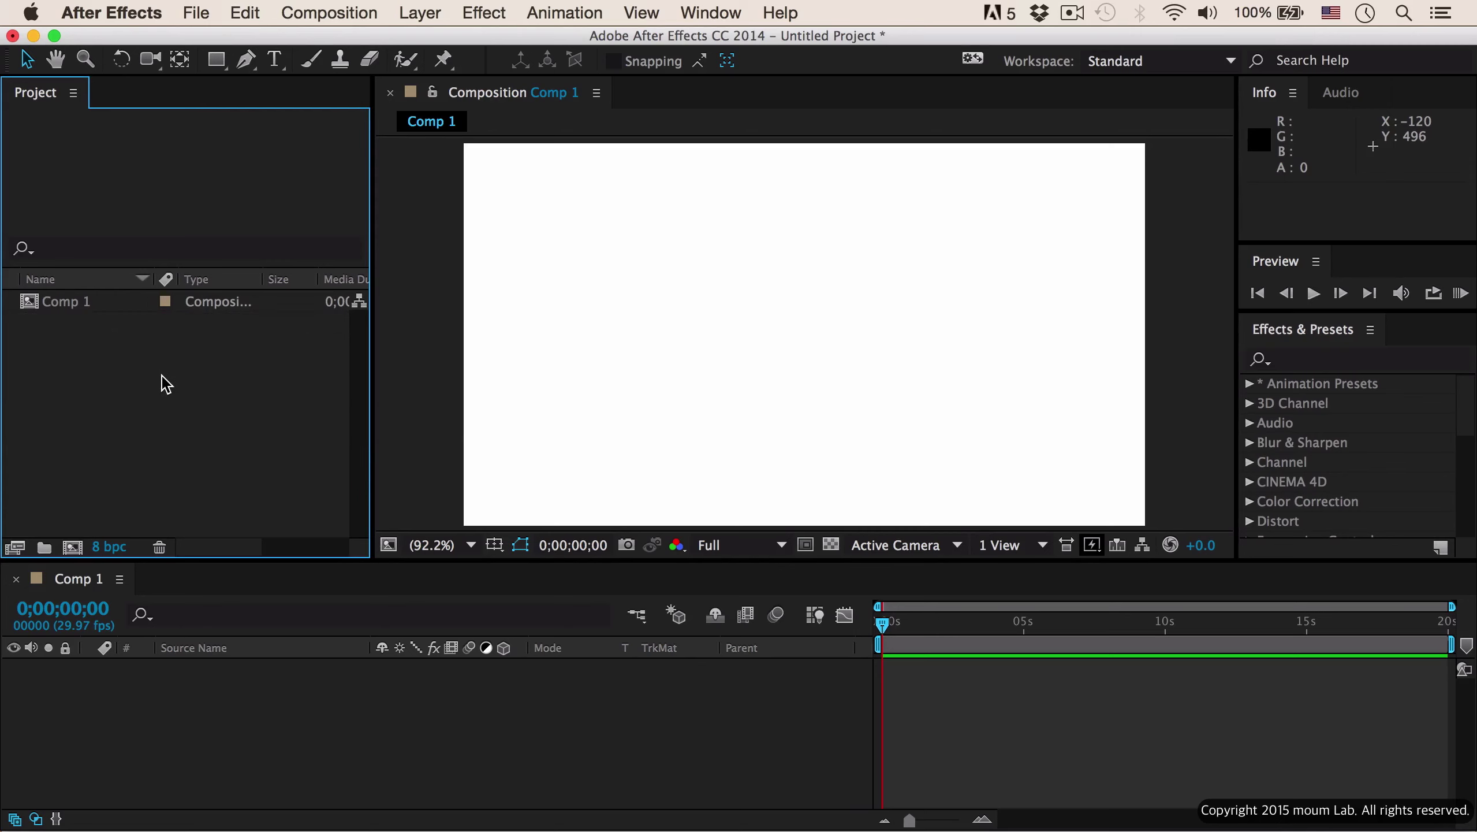
pyautogui.doubleClick(167, 384)
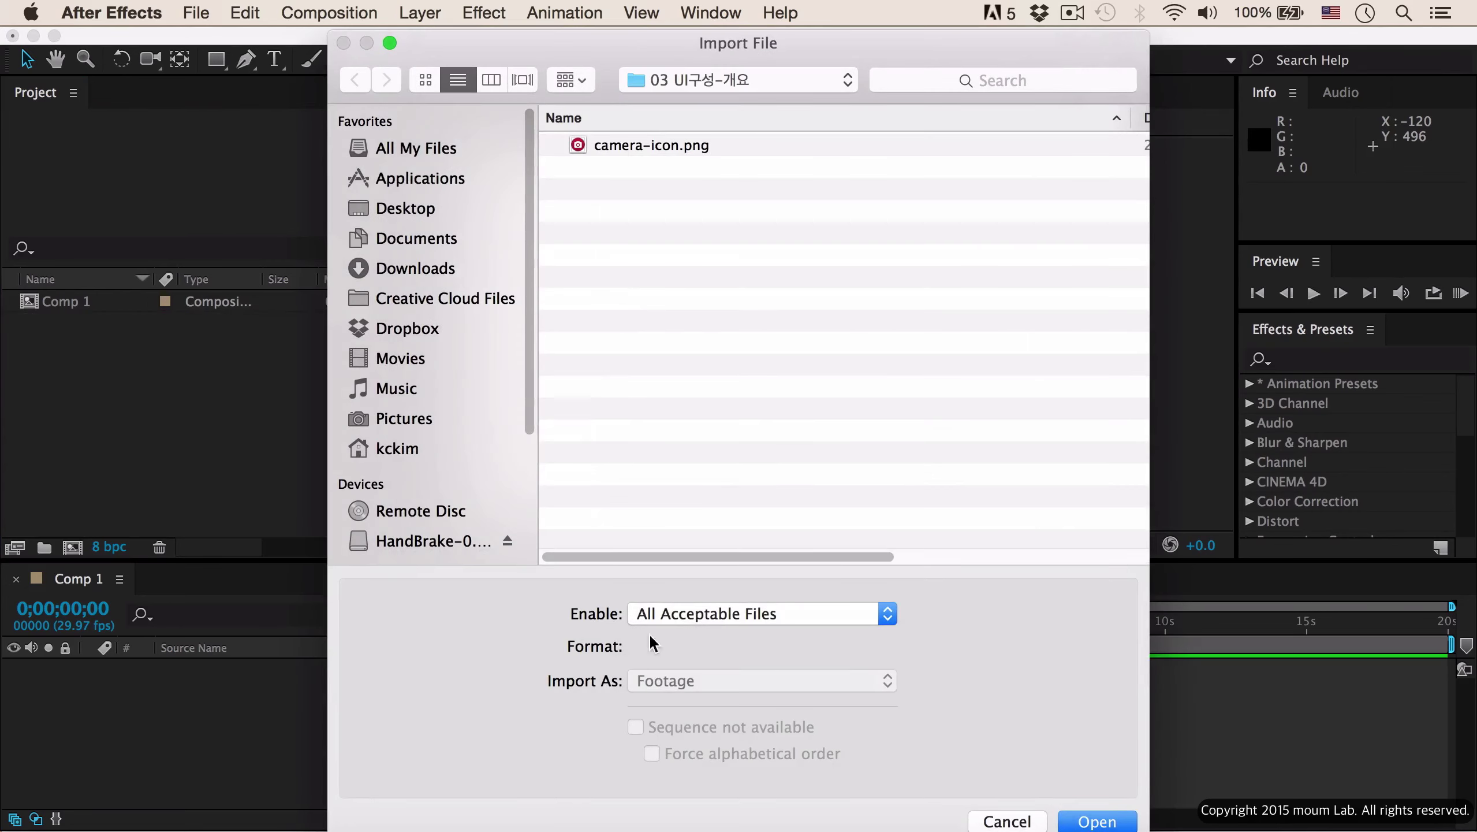
pyautogui.click(1002, 821)
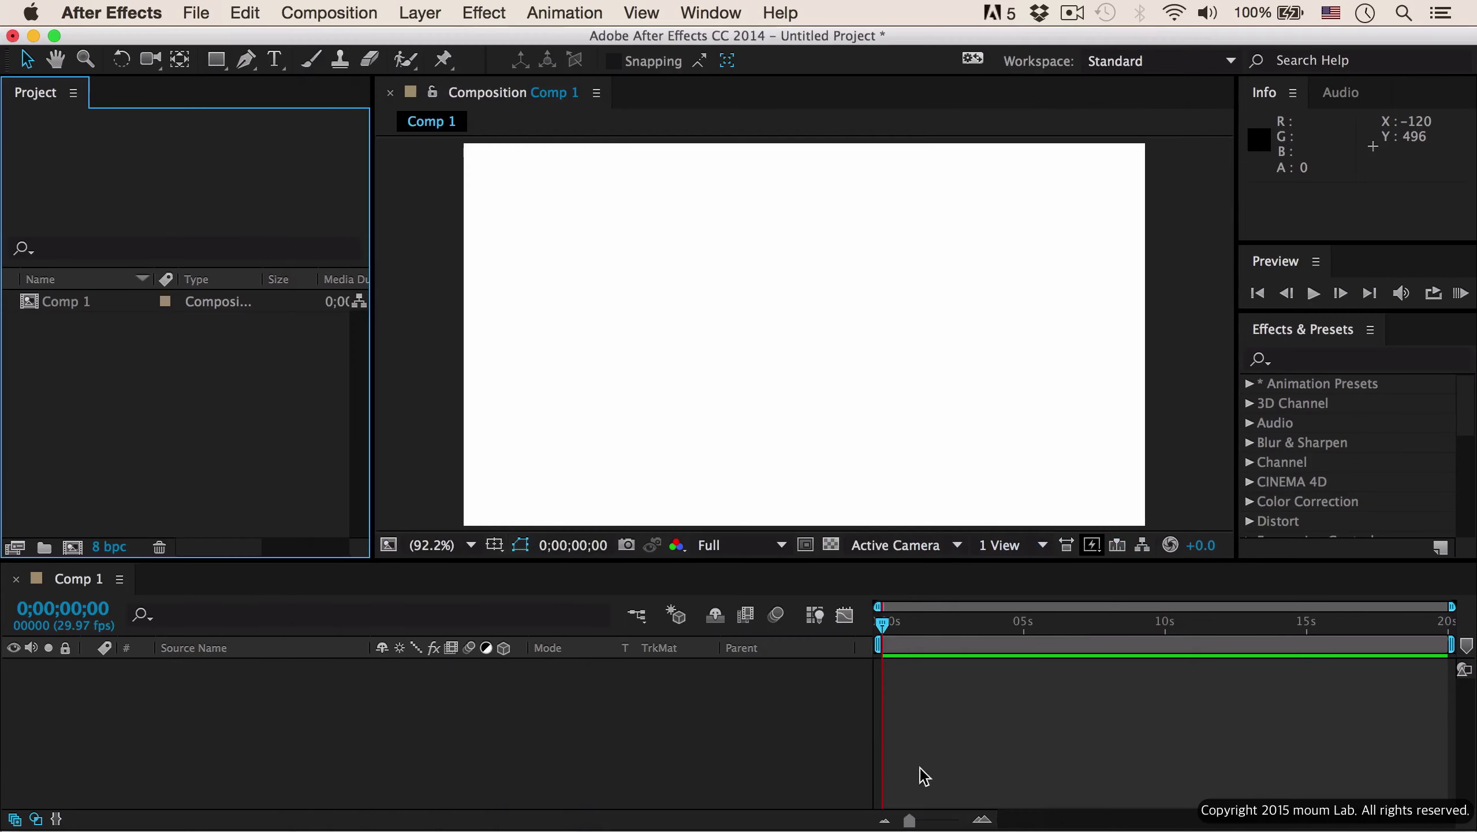
pyautogui.doubleClick(216, 386)
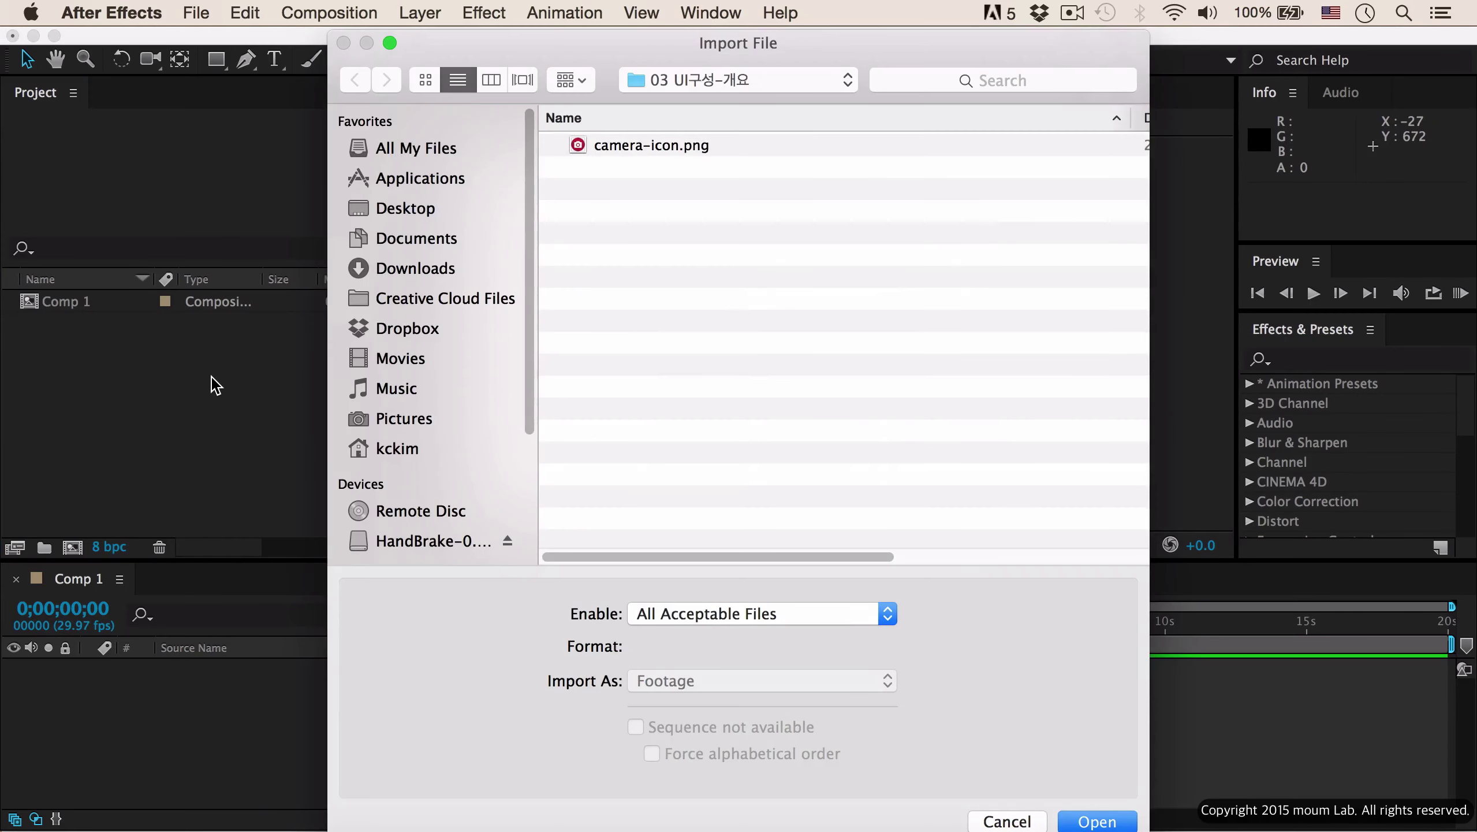
pyautogui.click(1002, 822)
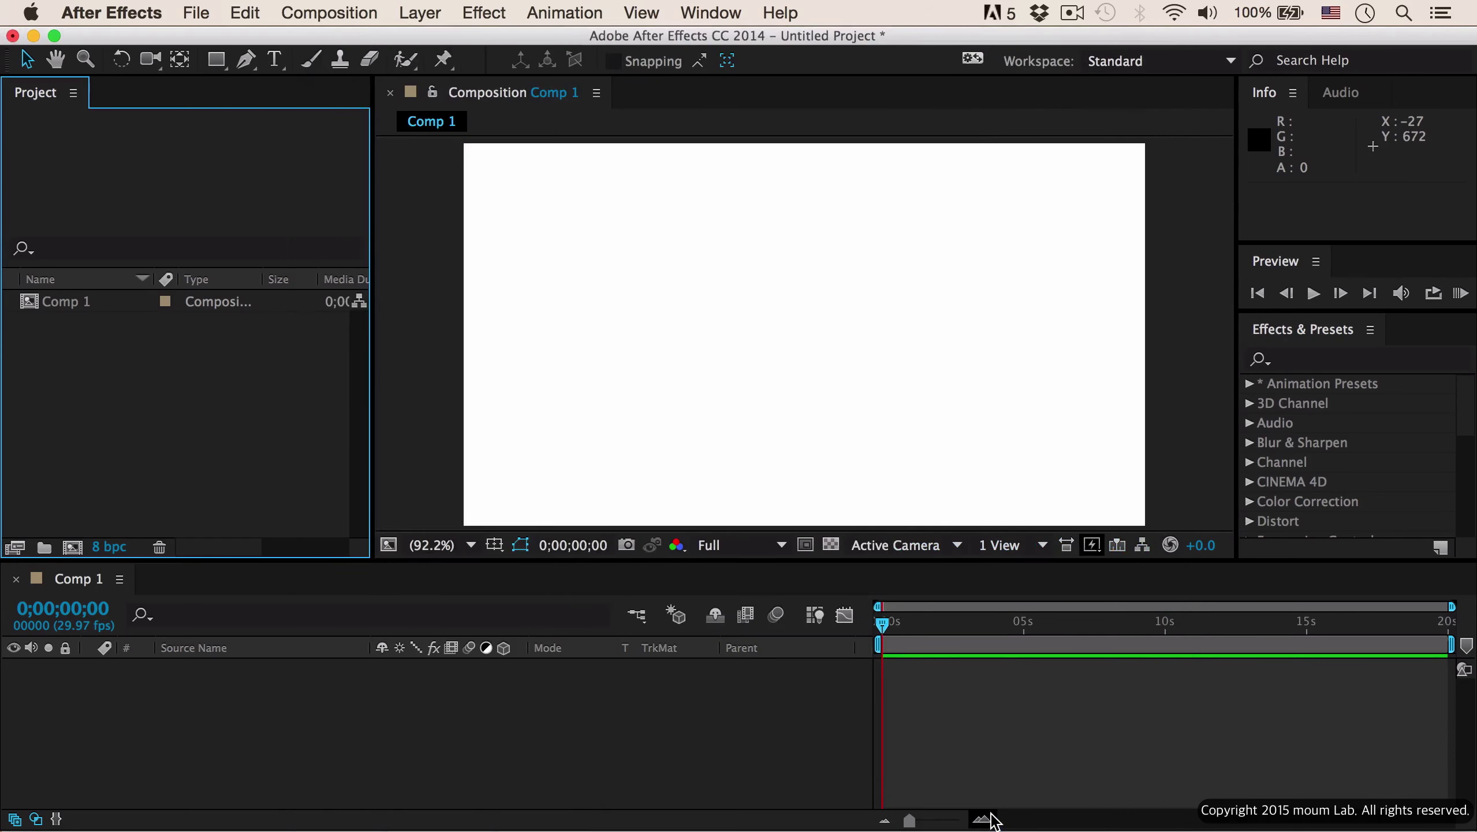
# Import camera-icon.png from the 03 UI구성-개요 folder into the project as footage.
pyautogui.doubleClick(237, 397)
pyautogui.click(652, 145)
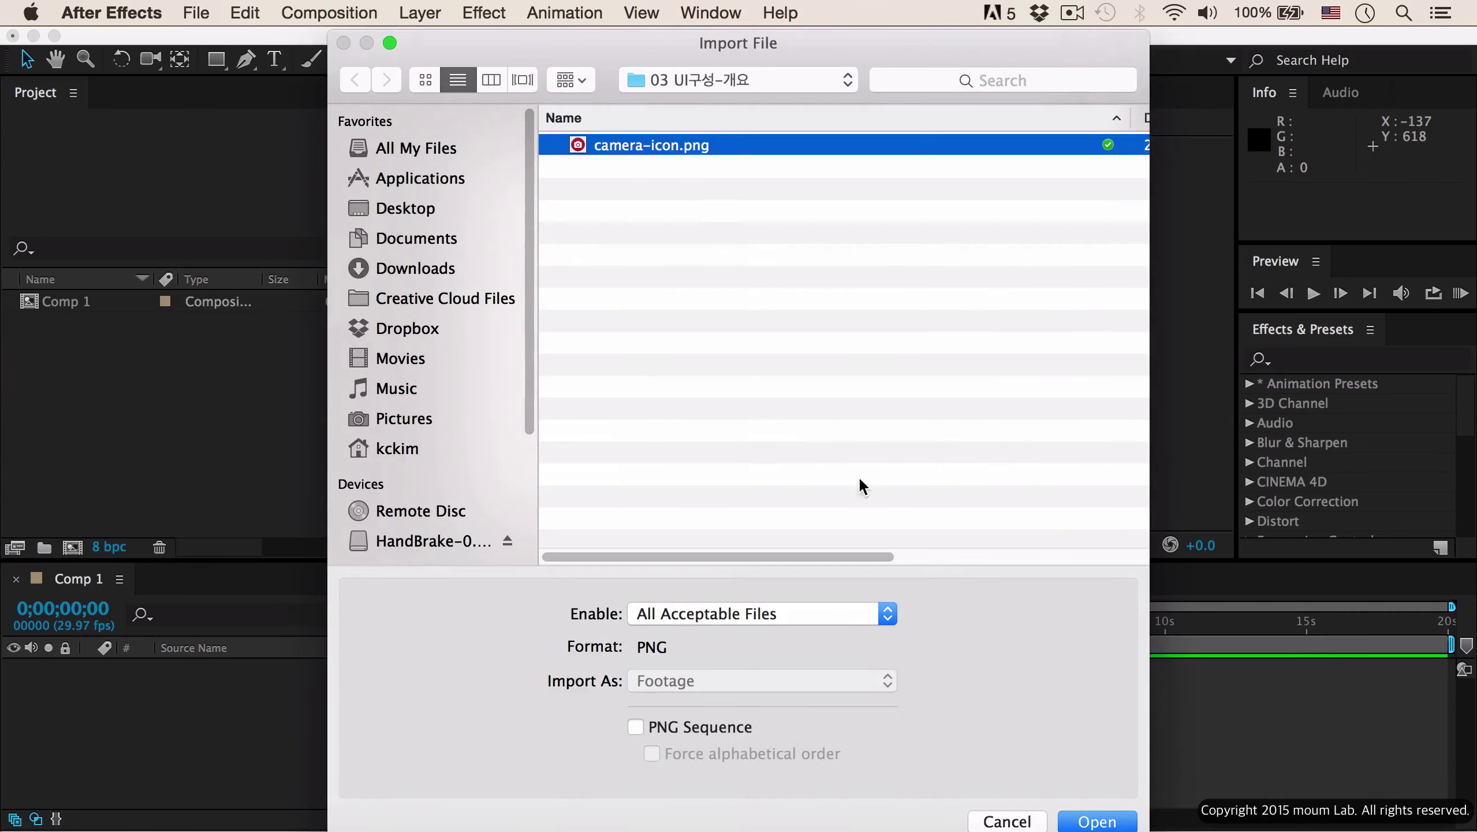
pyautogui.click(1087, 821)
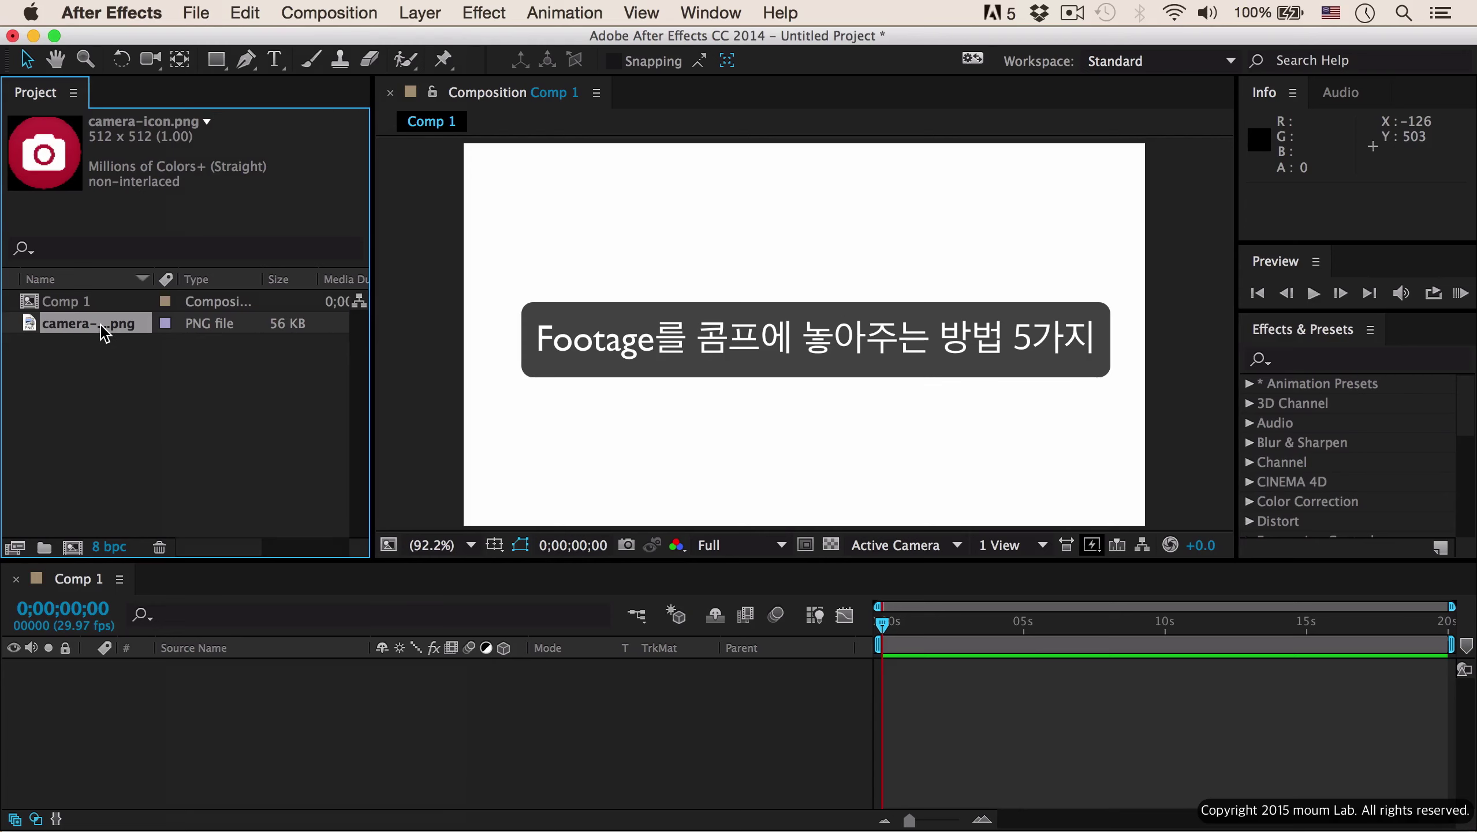
# Add camera-icon.png to Comp 1 with Add Footage to Comp, and delete the new layer from the timeline.
pyautogui.click(202, 10)
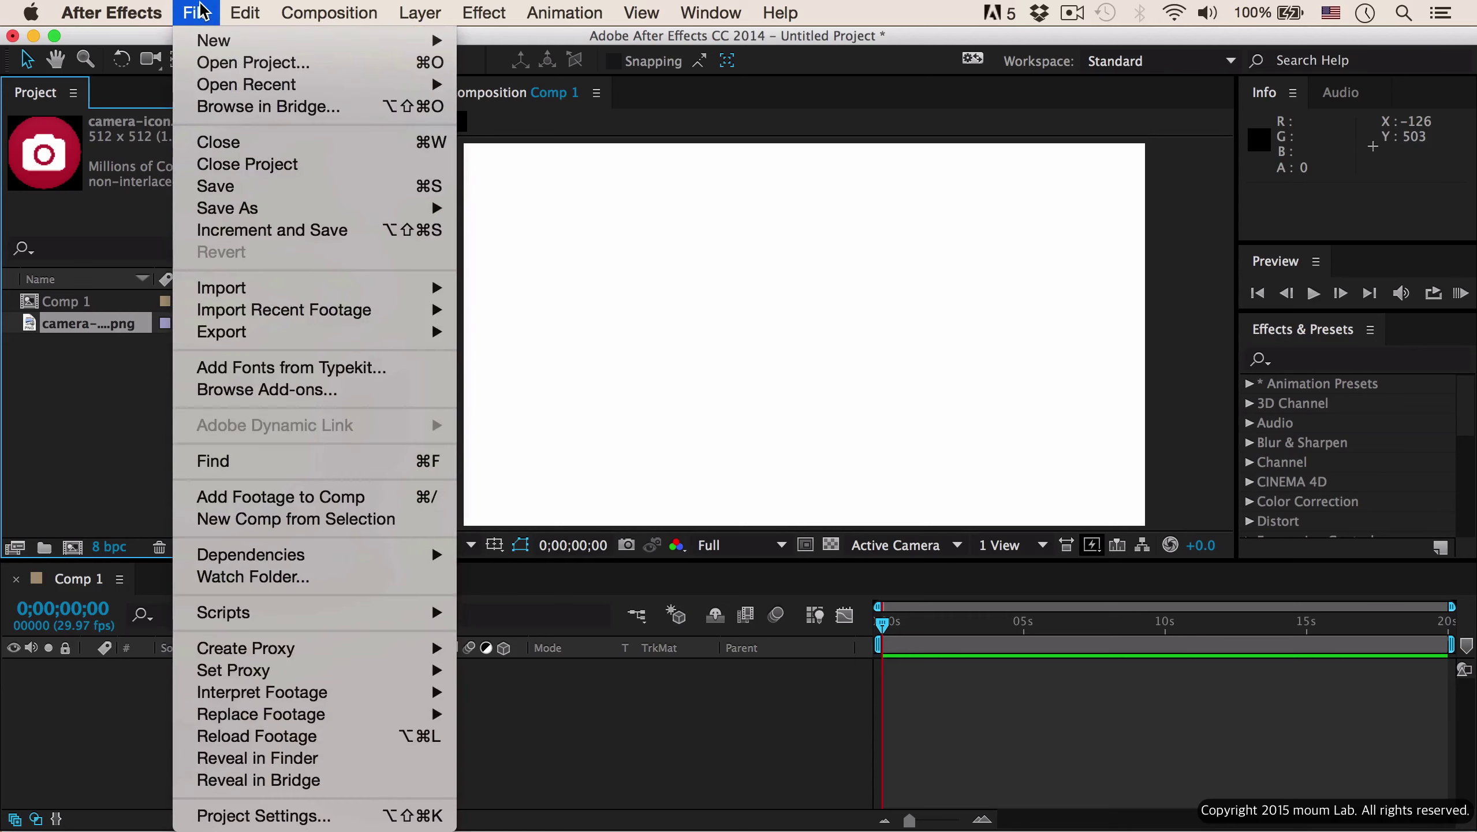
pyautogui.click(339, 498)
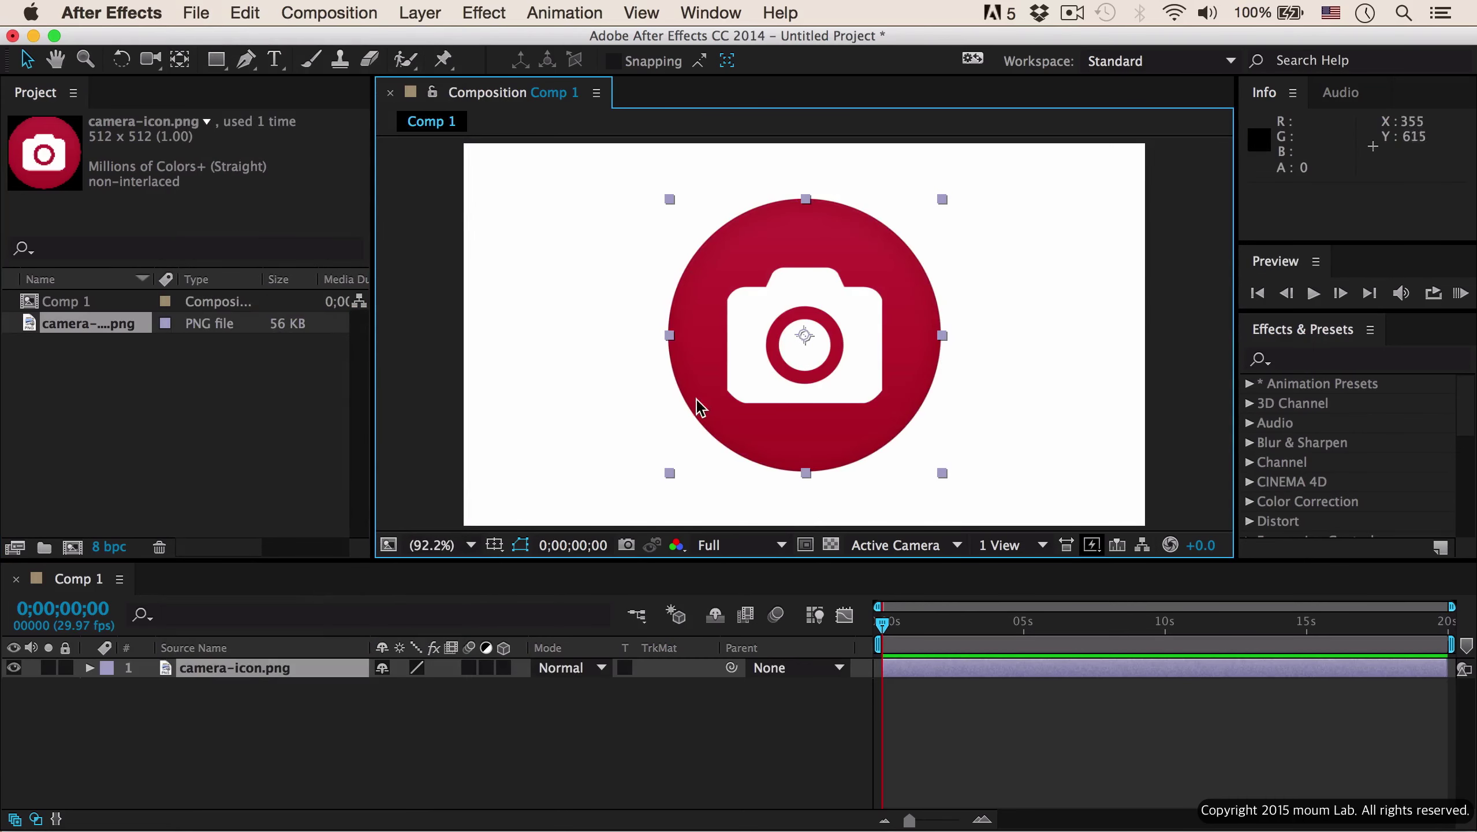
pyautogui.click(238, 677)
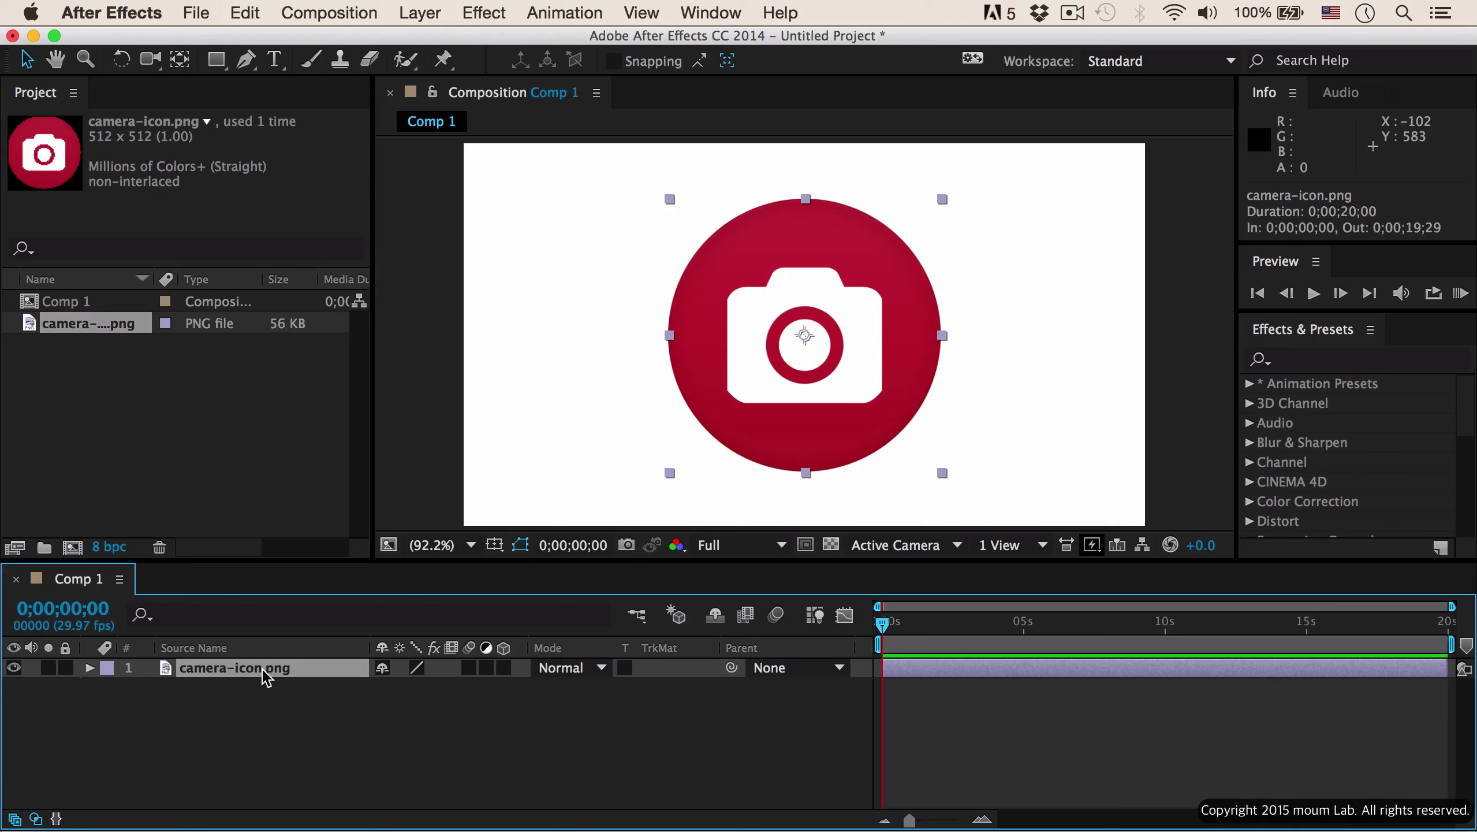
pyautogui.press('Delete')
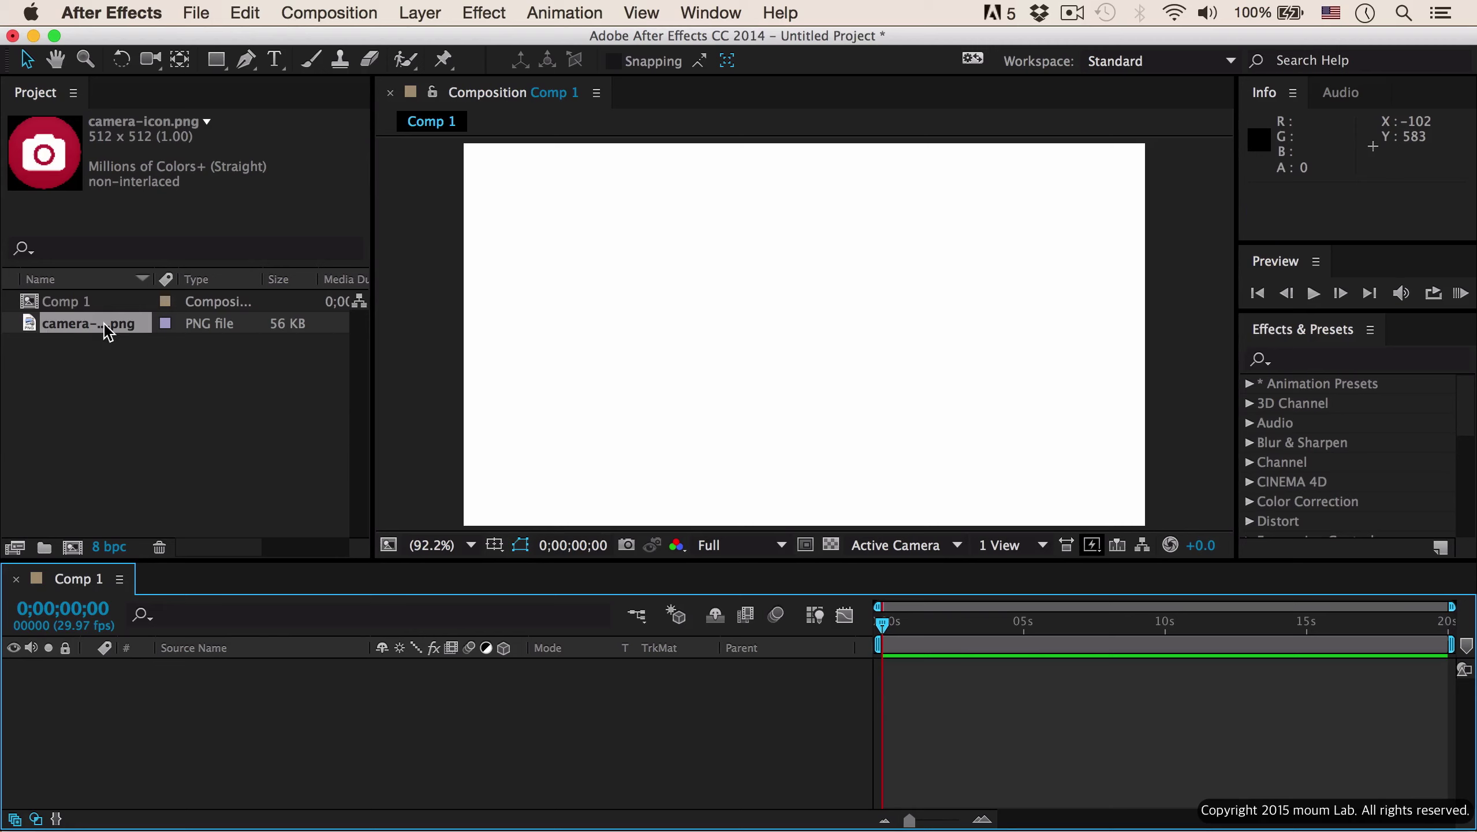
# Repeat Add Footage to Comp for camera-icon.png, and remove its layer from Comp 1 again.
pyautogui.press('super+slash')
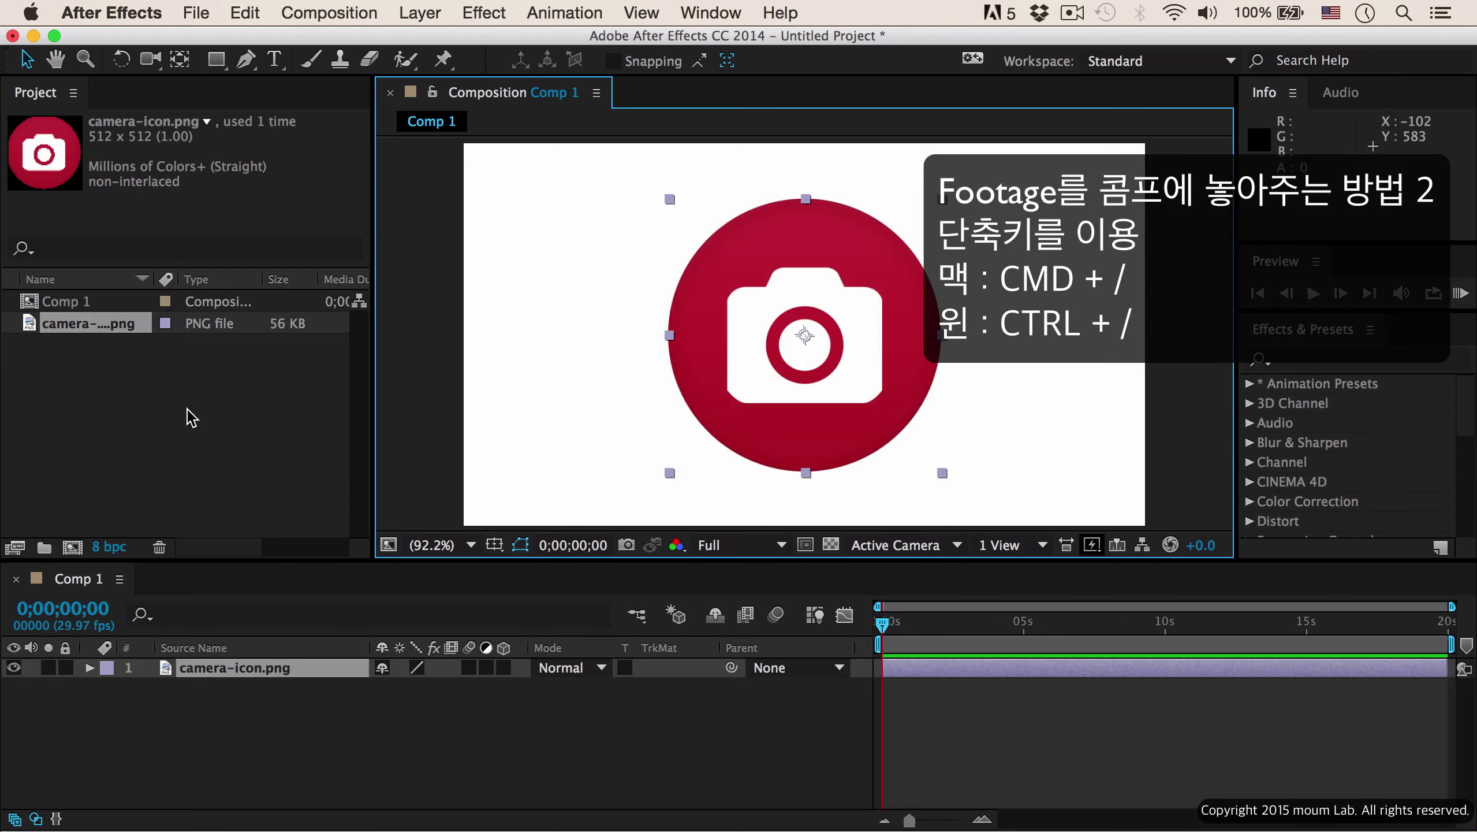
pyautogui.click(237, 665)
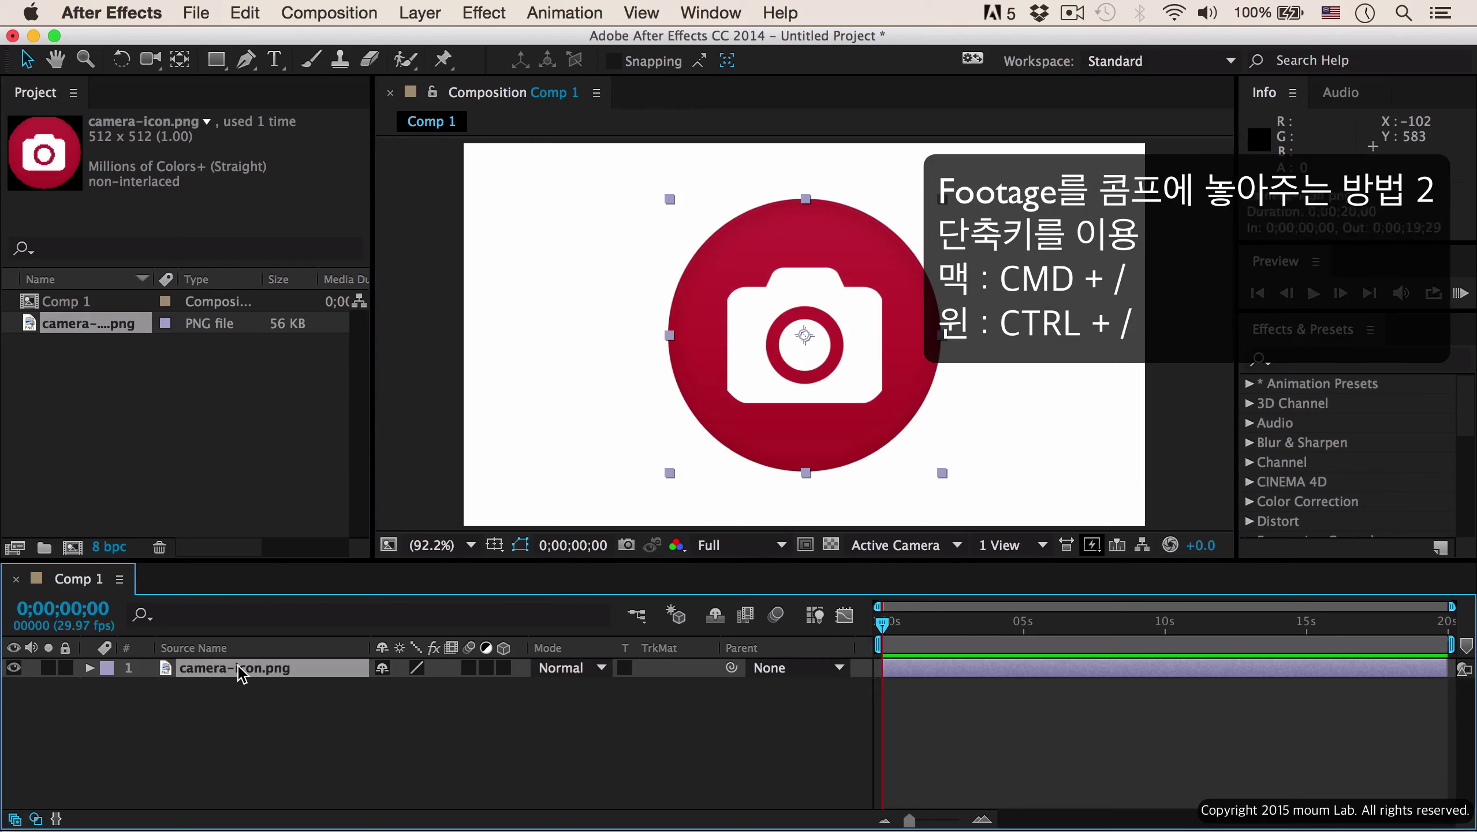
pyautogui.press('Delete')
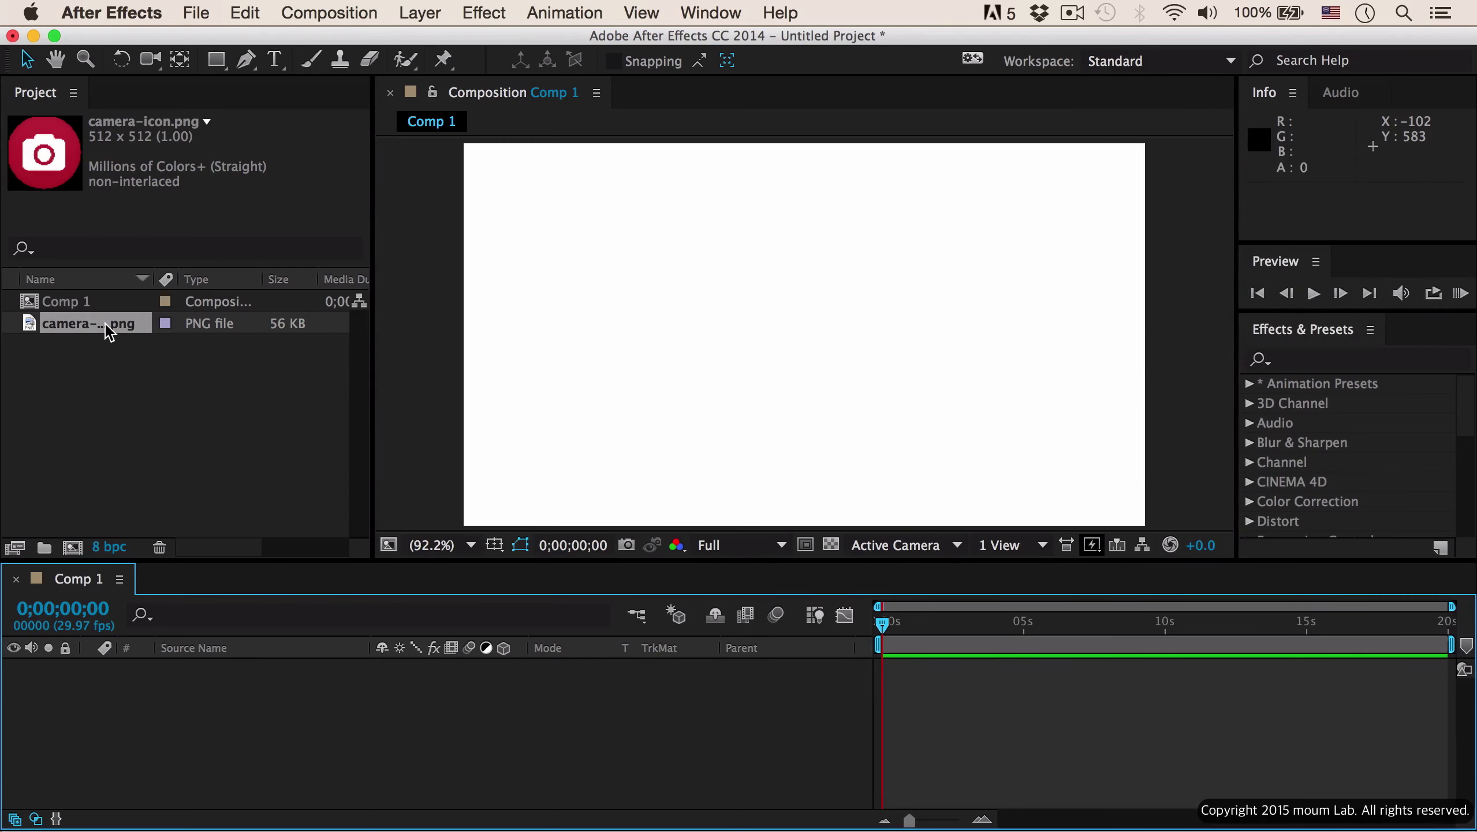
# Place camera-icon.png directly into the Comp 1 timeline, reselect the footage, and undo the placement.
pyautogui.moveTo(108, 331); pyautogui.dragTo(228, 728)
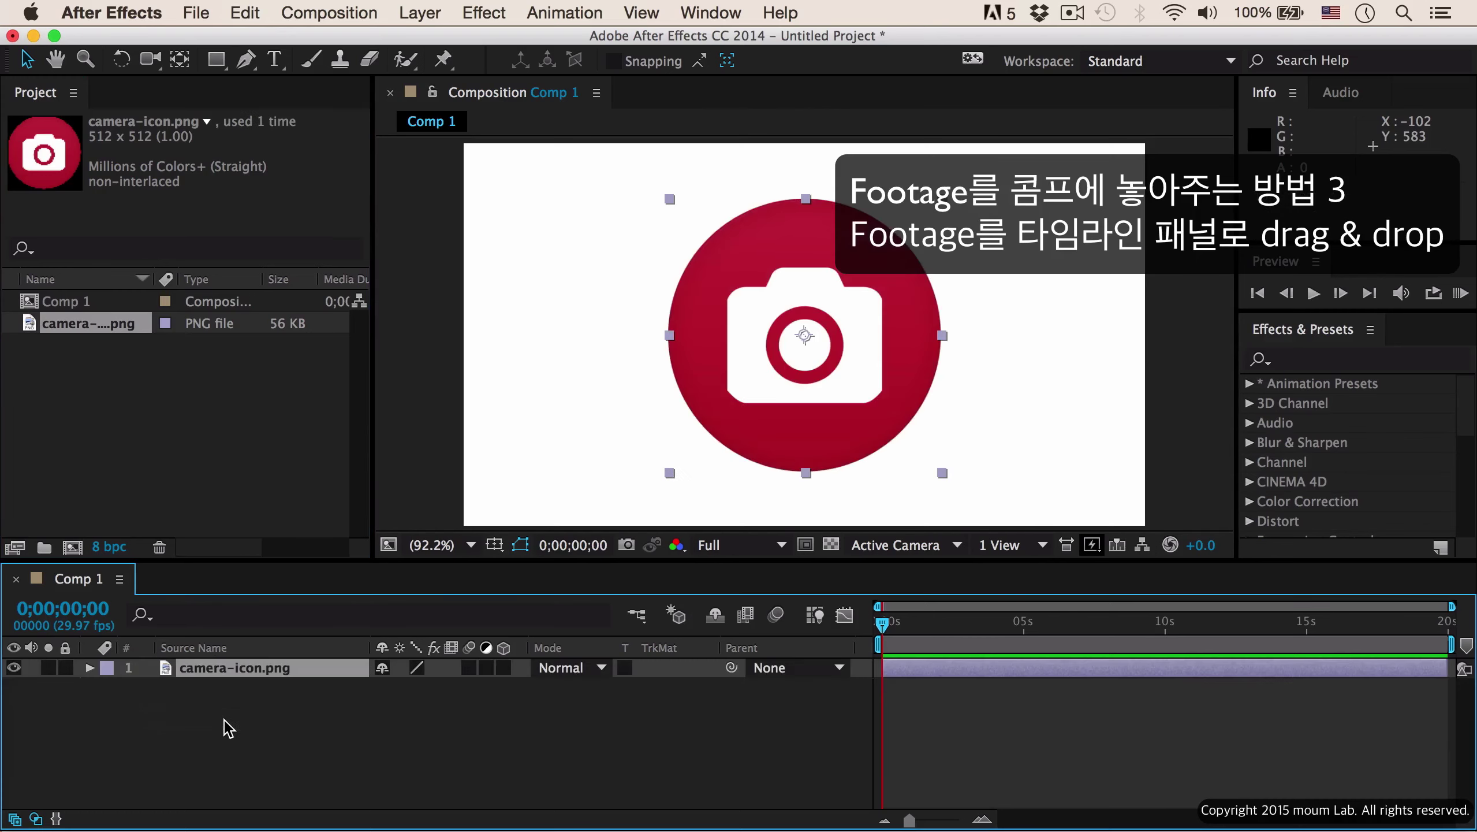
pyautogui.click(105, 336)
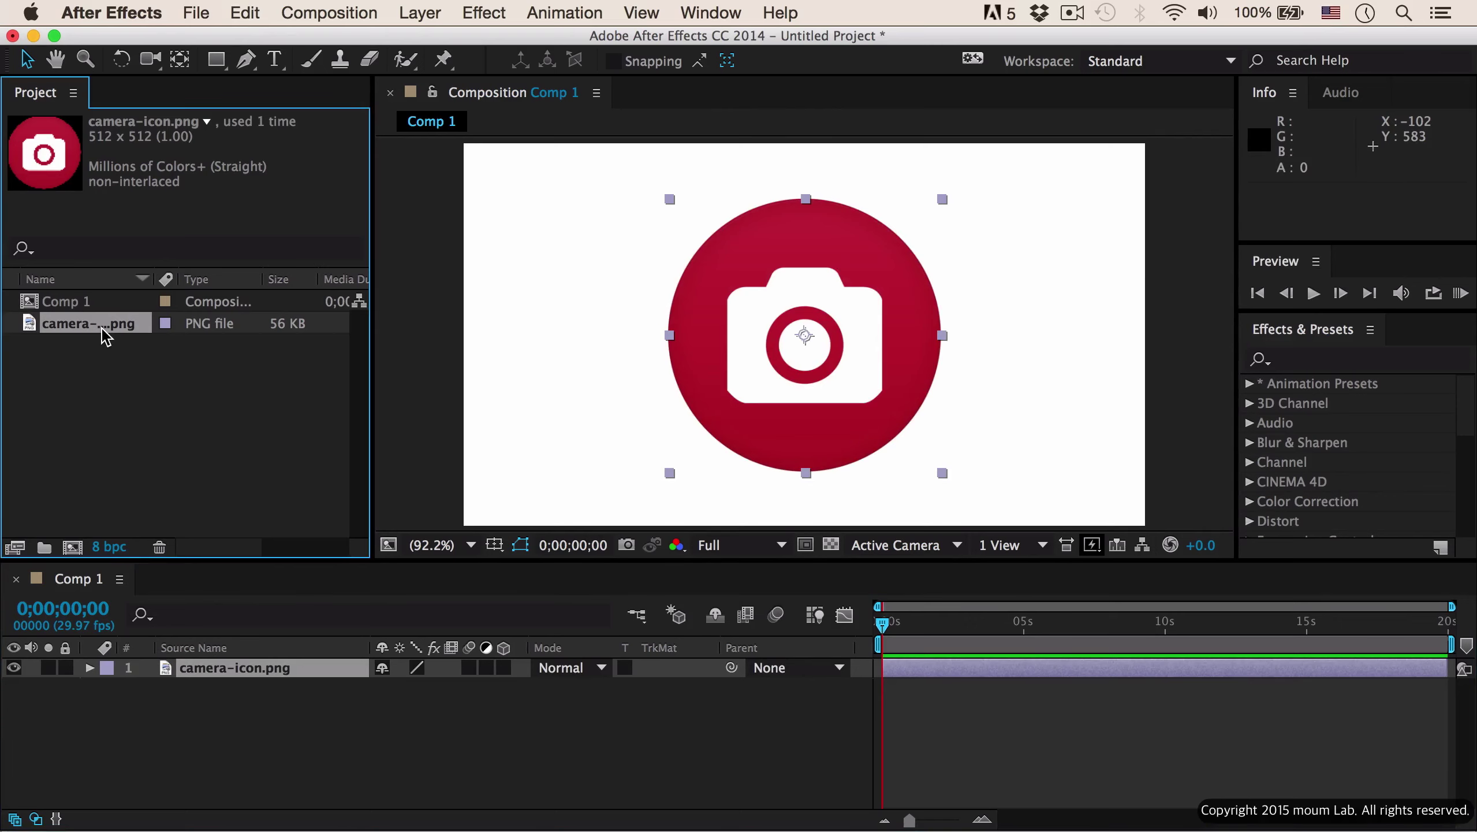
pyautogui.press('super+z')
# Add camera-icon.png once through the Comp 1 project item and once through the timeline, deleting the layer each time.
pyautogui.moveTo(105, 337); pyautogui.dragTo(80, 310)
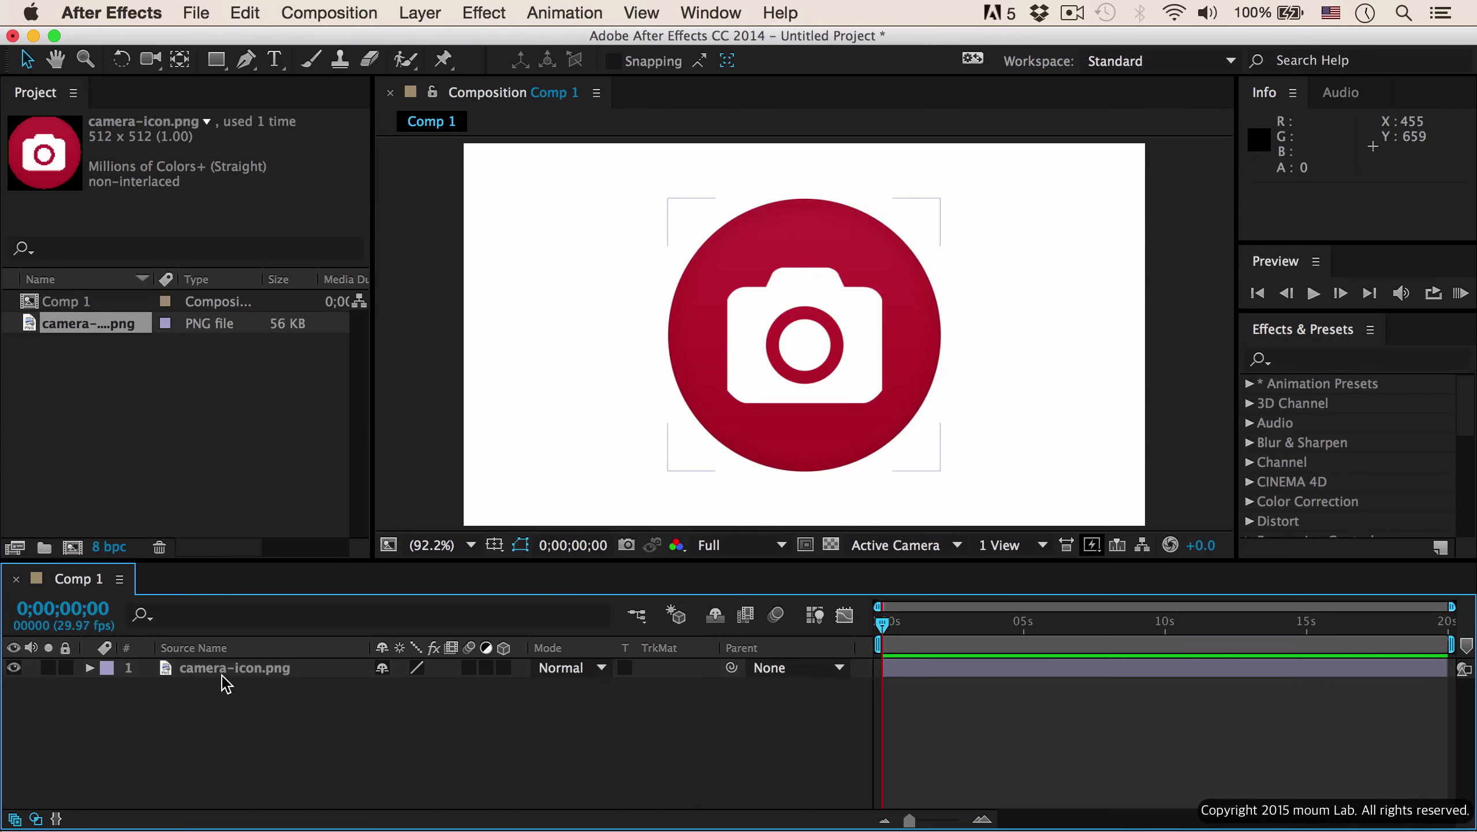
pyautogui.press('Delete')
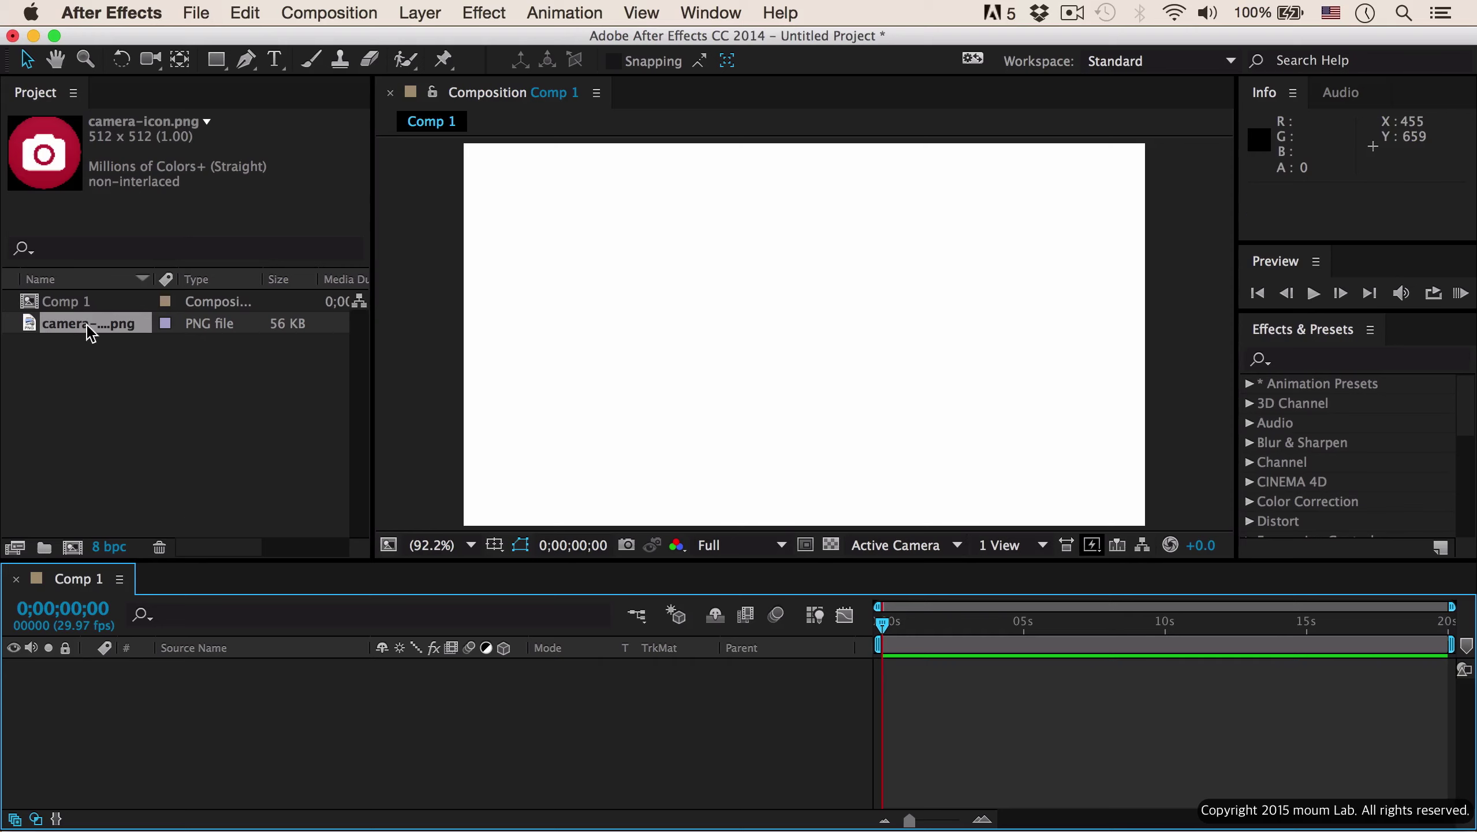
pyautogui.moveTo(90, 332); pyautogui.dragTo(230, 747)
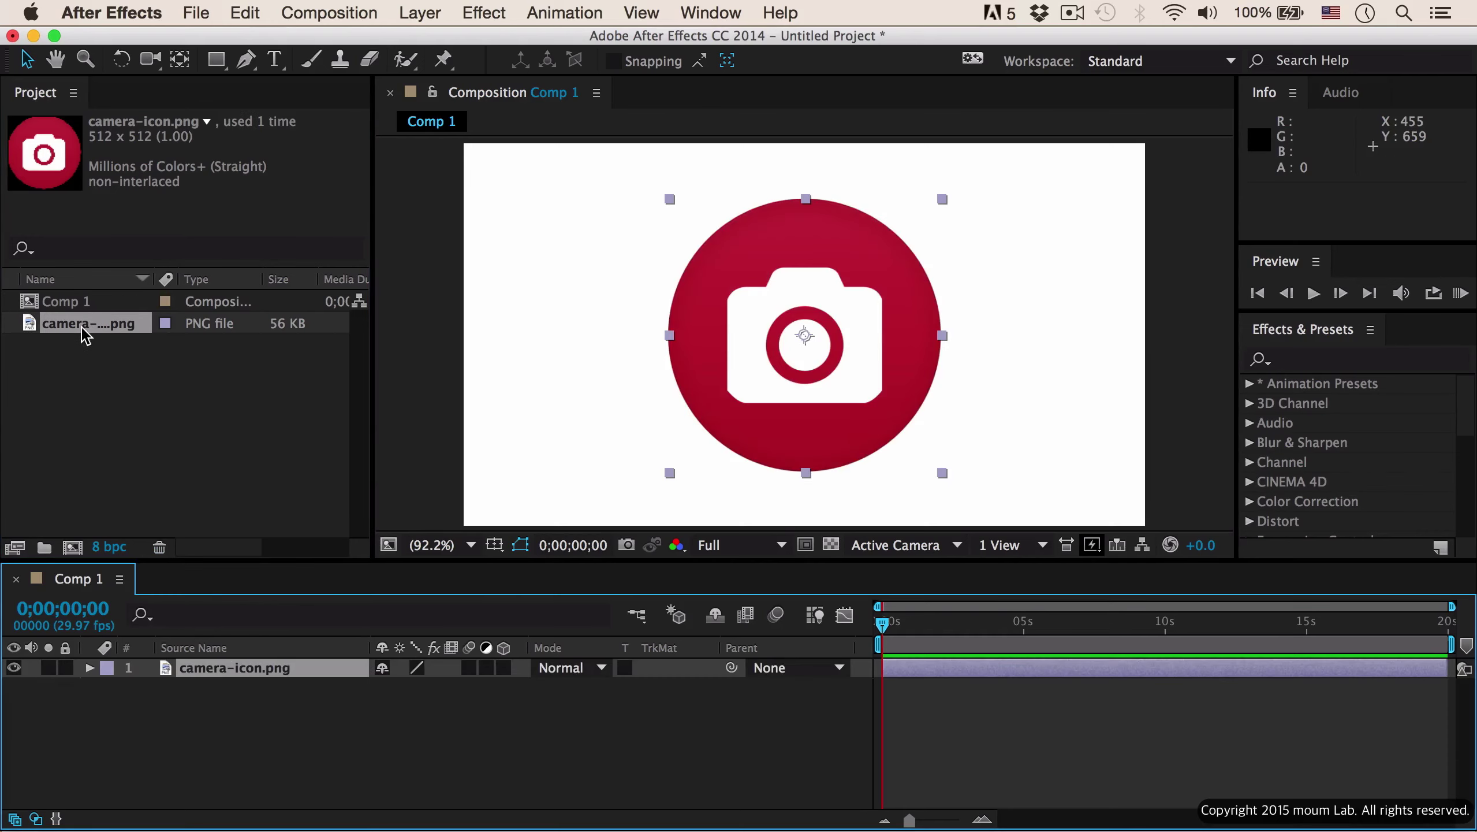
pyautogui.press('Delete')
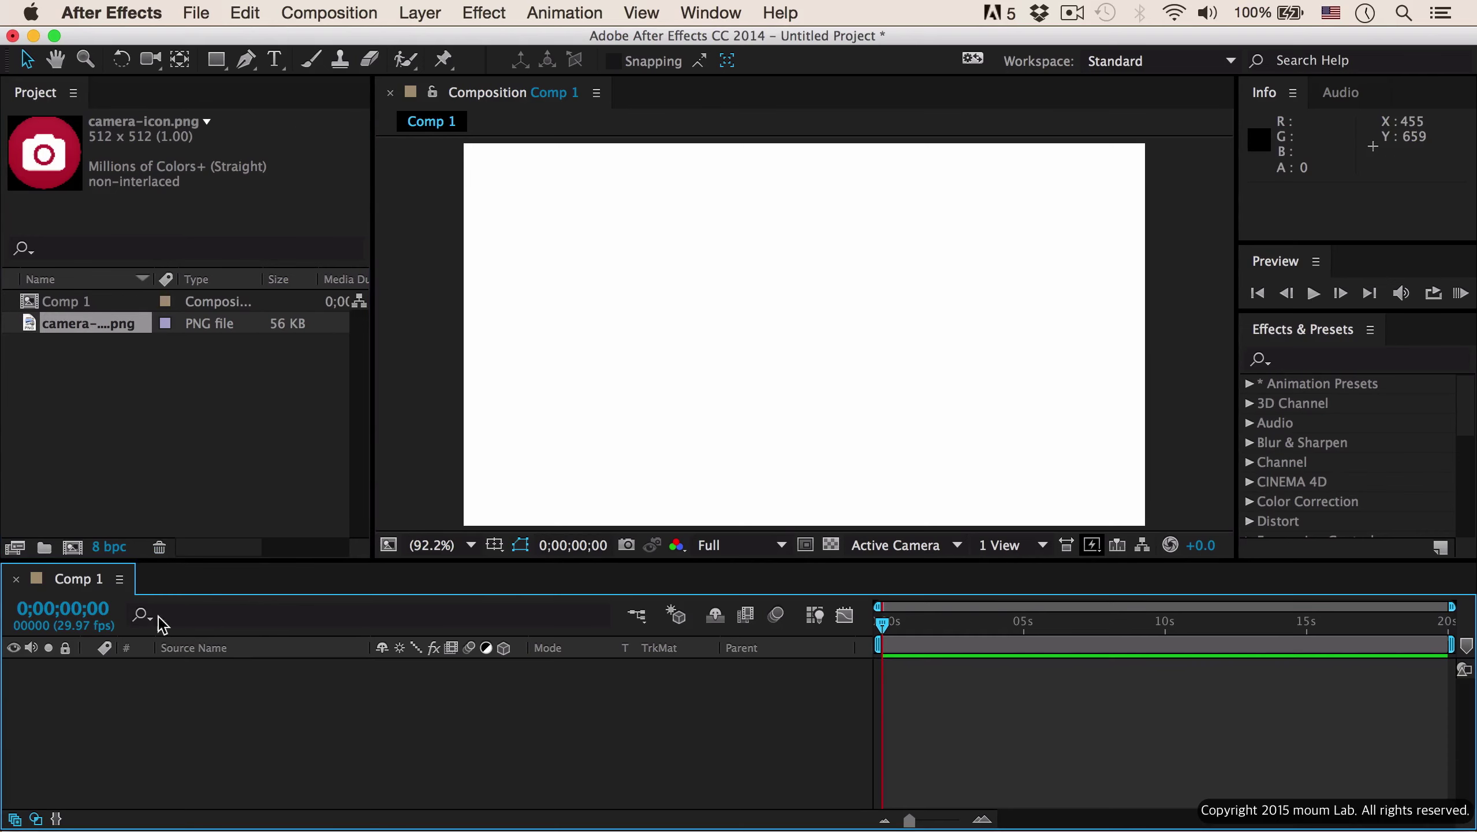
# Drop camera-icon.png onto the Comp 1 item in the Project panel, delete the layer, and select Comp 1 and its timeline.
pyautogui.click(93, 326)
pyautogui.moveTo(93, 327); pyautogui.dragTo(79, 309)
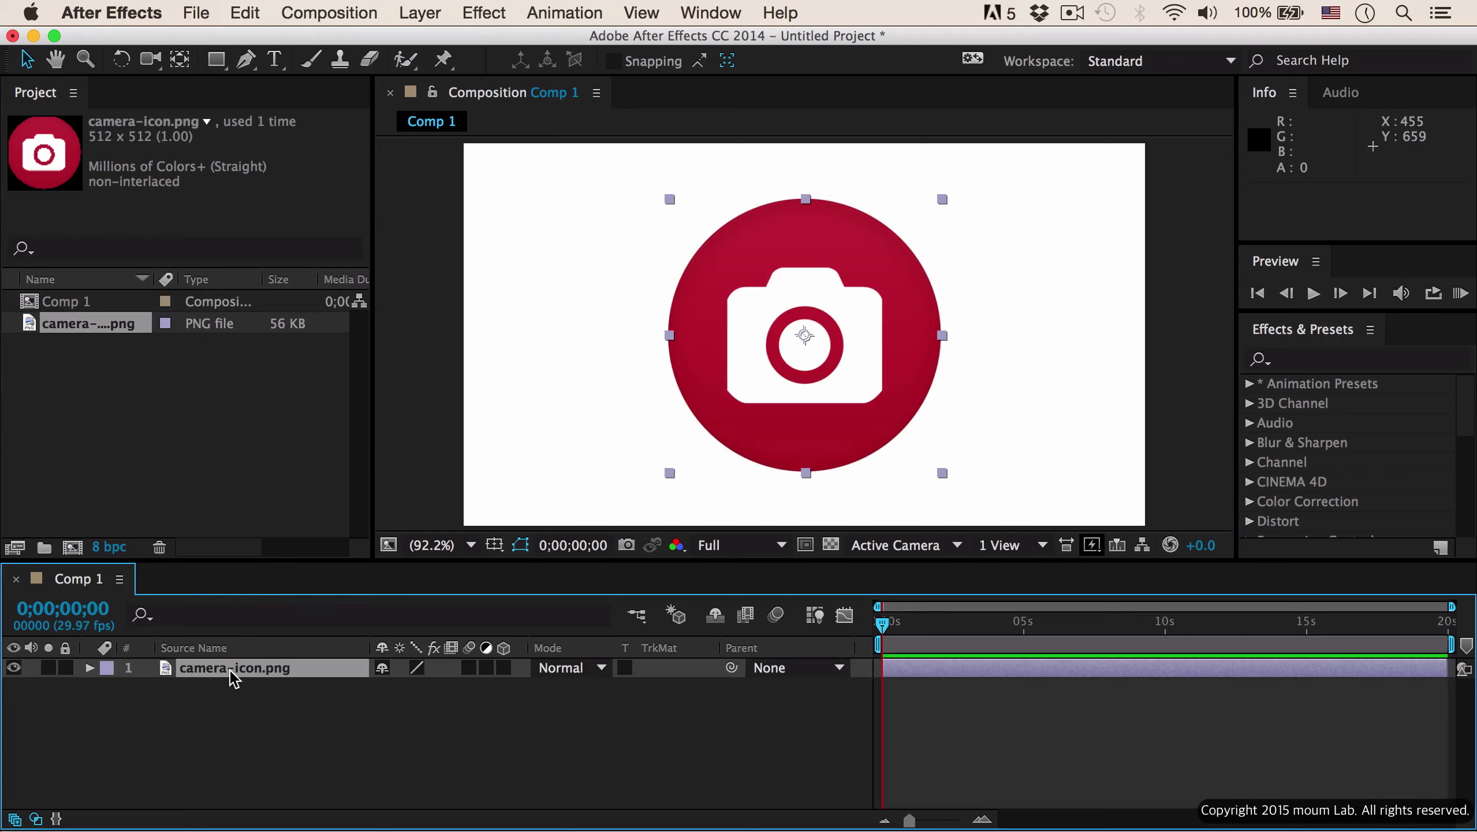
pyautogui.press('Delete')
pyautogui.click(82, 307)
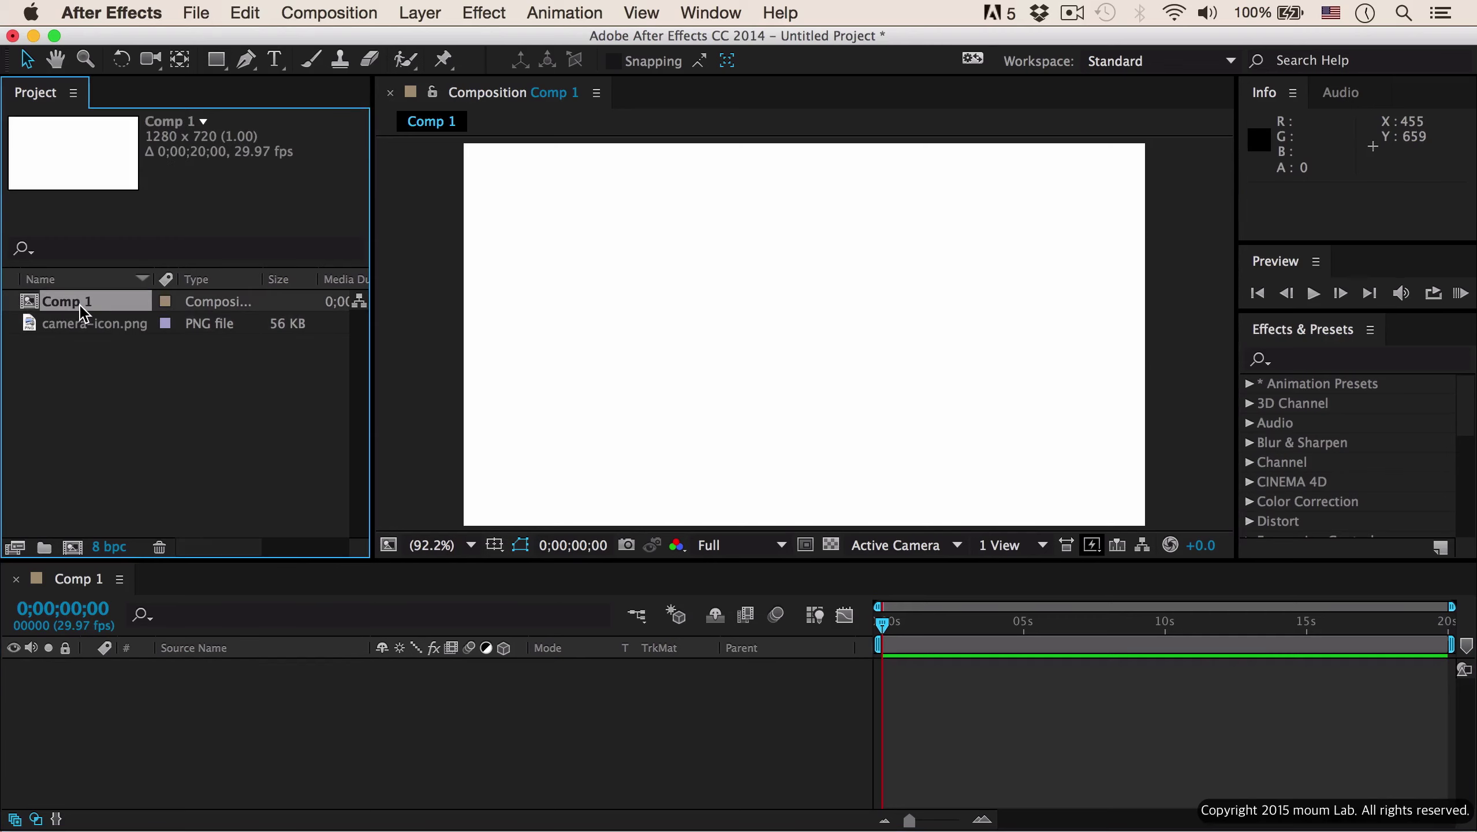
pyautogui.click(80, 579)
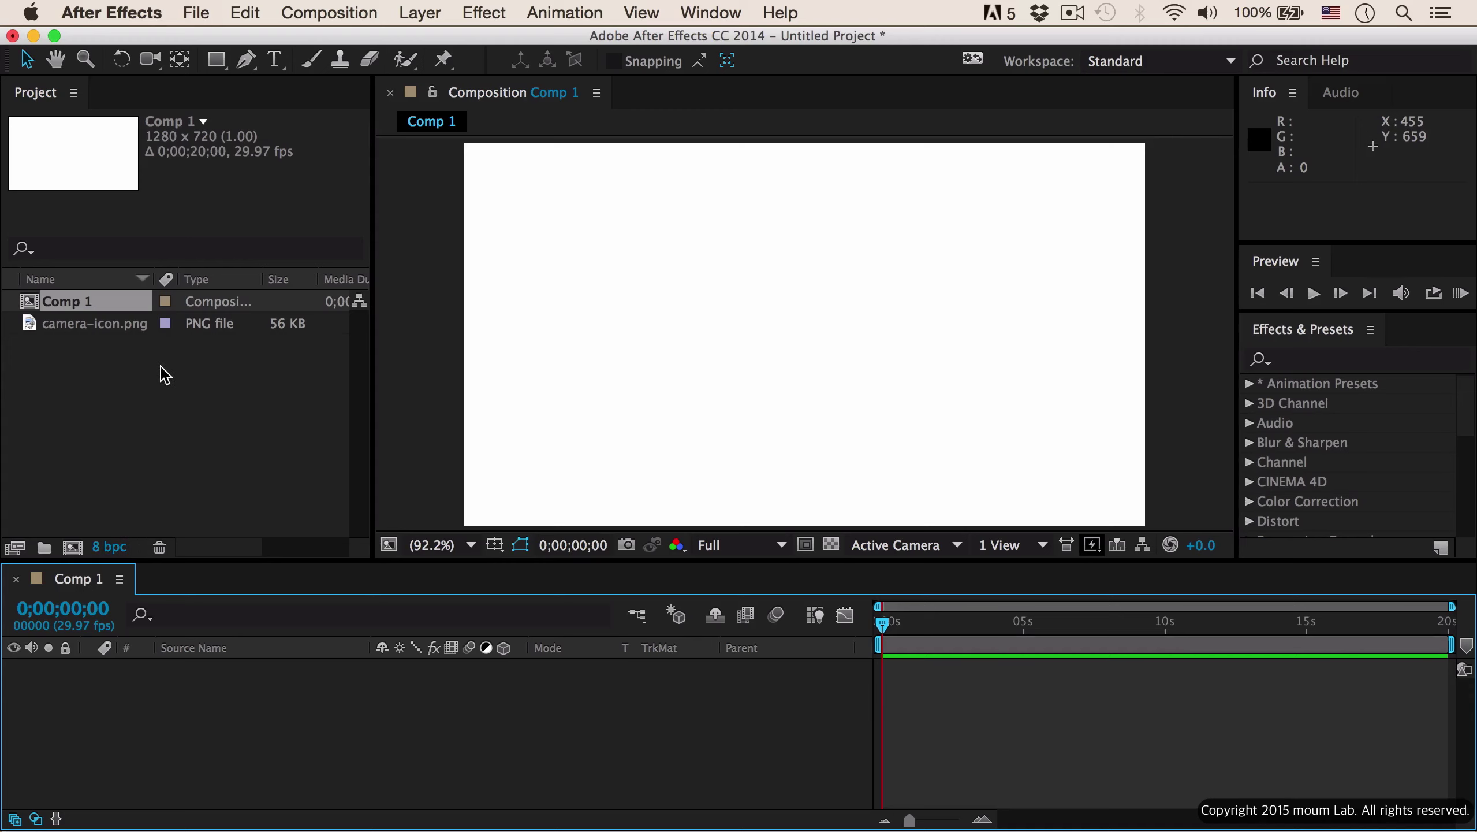
# Place camera-icon.png right of centre in the Composition viewer, and move it toward the upper-right corner at about 1080, 215.
pyautogui.click(119, 330)
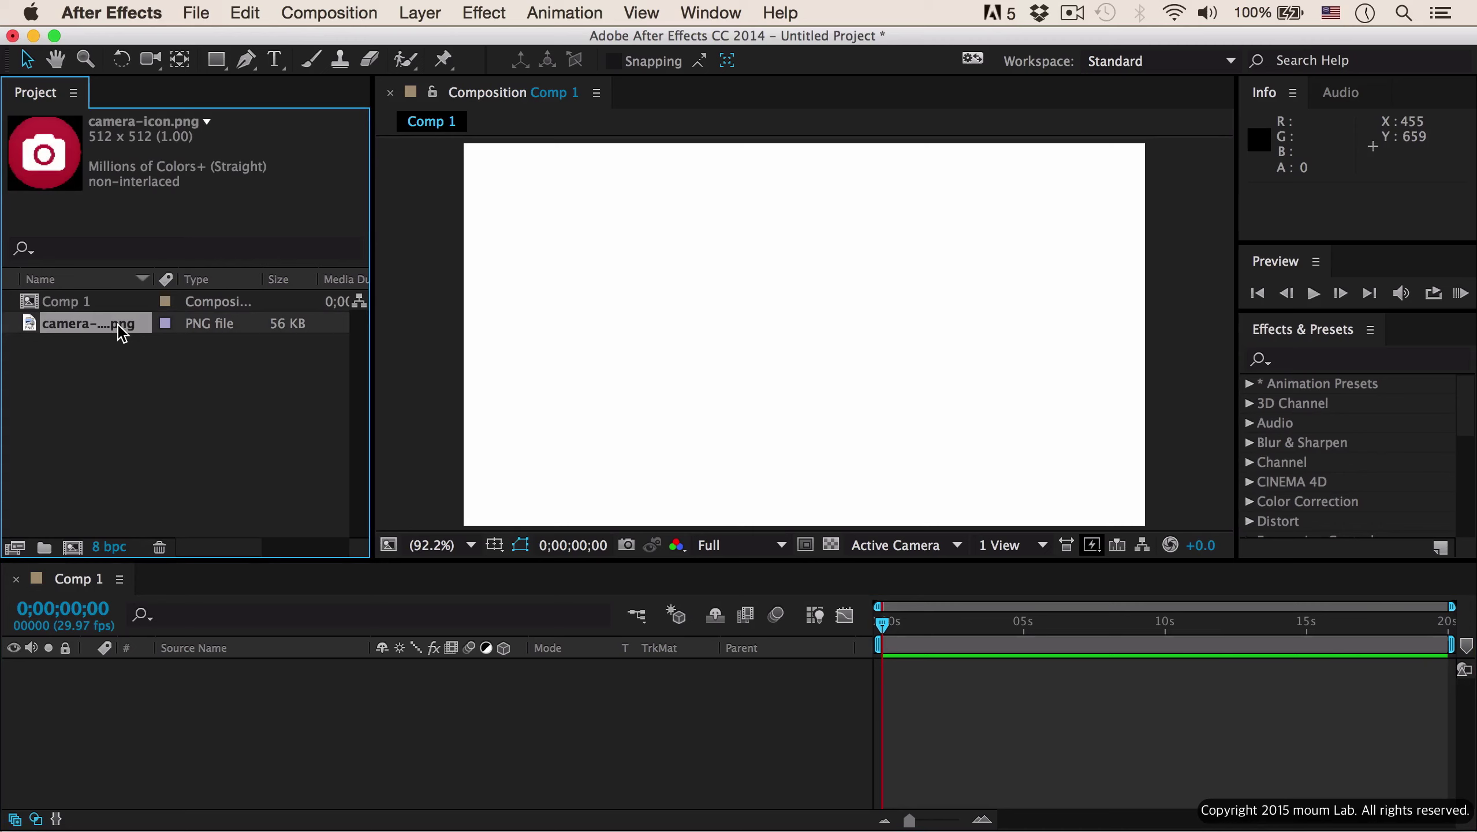
pyautogui.moveTo(121, 333); pyautogui.dragTo(895, 339)
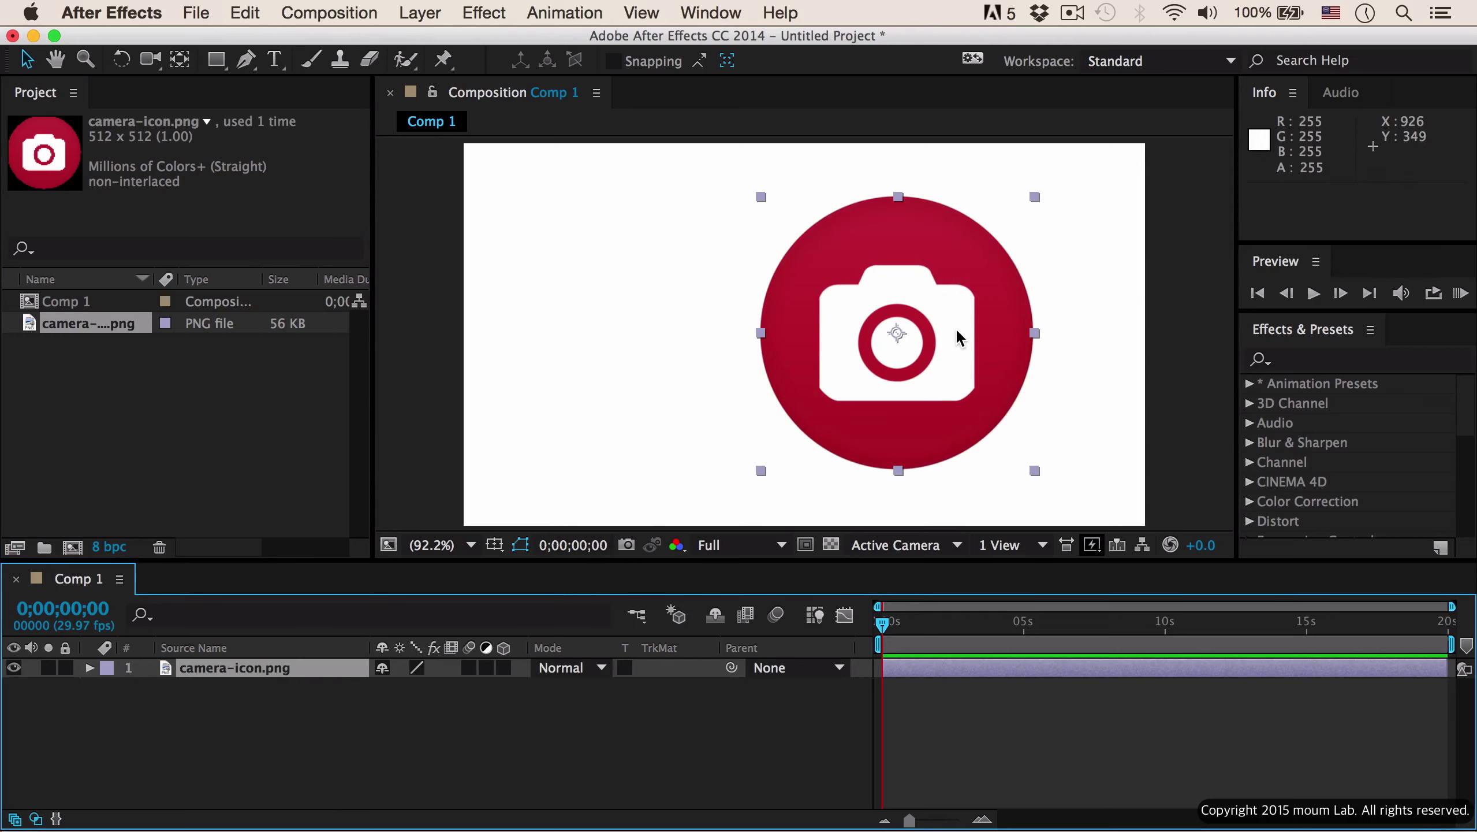
pyautogui.moveTo(956, 328); pyautogui.dragTo(1084, 252)
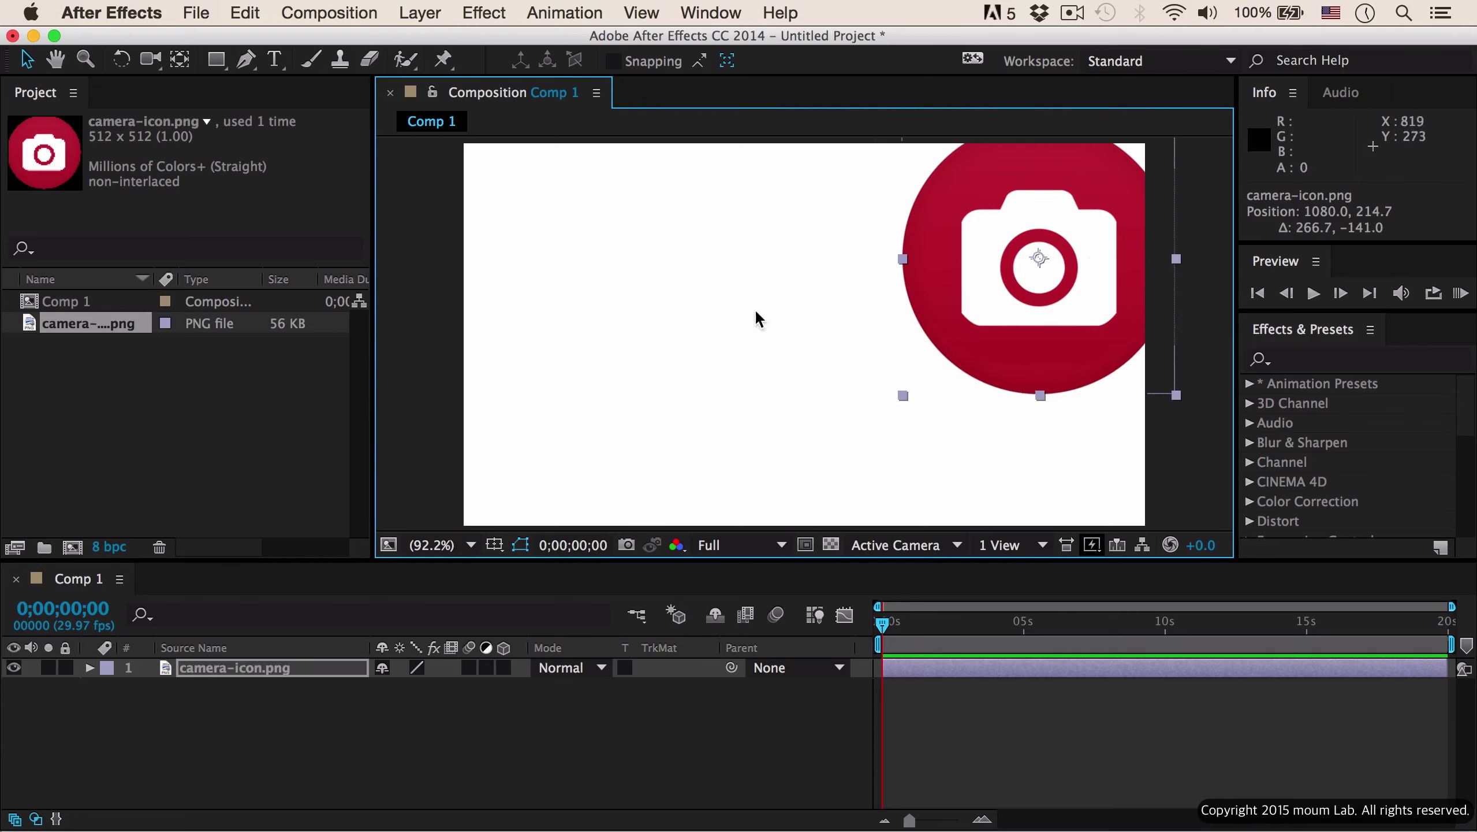
# Delete the off-centre camera-icon.png layer from the Comp 1 timeline.
pyautogui.click(95, 325)
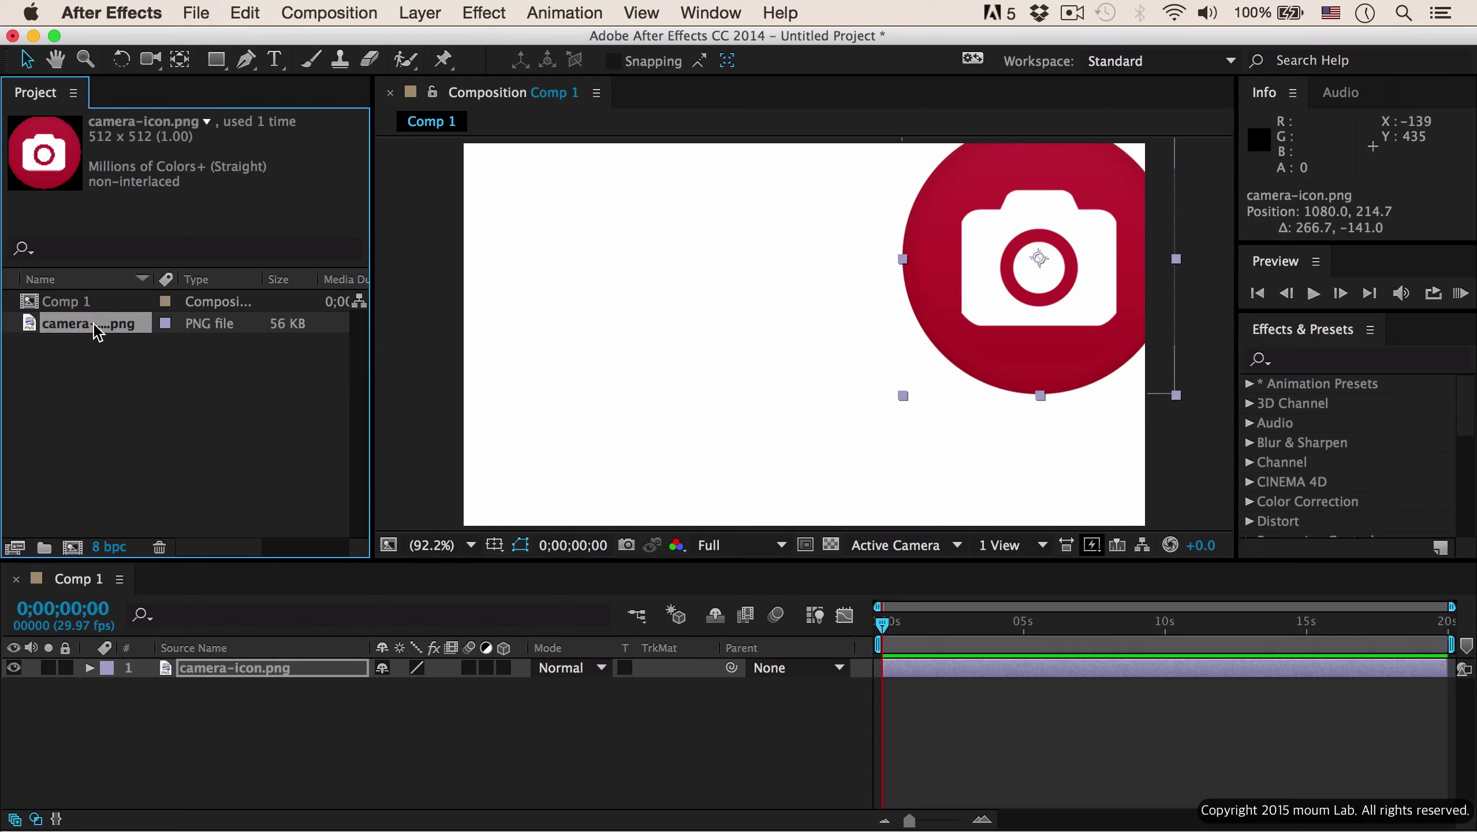
pyautogui.click(202, 674)
pyautogui.press('Delete')
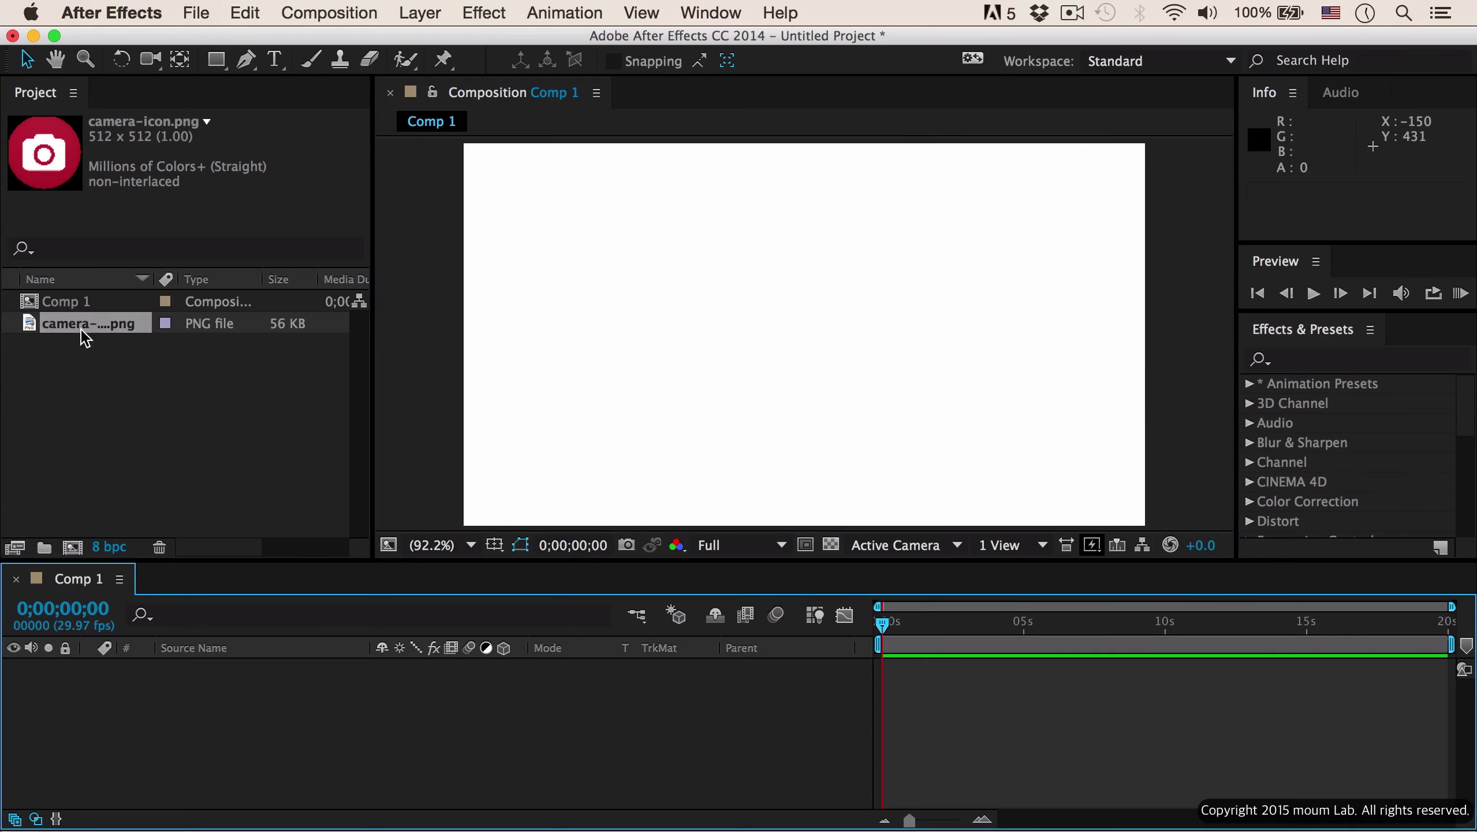
# Add camera-icon.png to the Comp 1 timeline and stretch the layer to the frame with the Fit to Comp transform.
pyautogui.moveTo(79, 327); pyautogui.dragTo(209, 736)
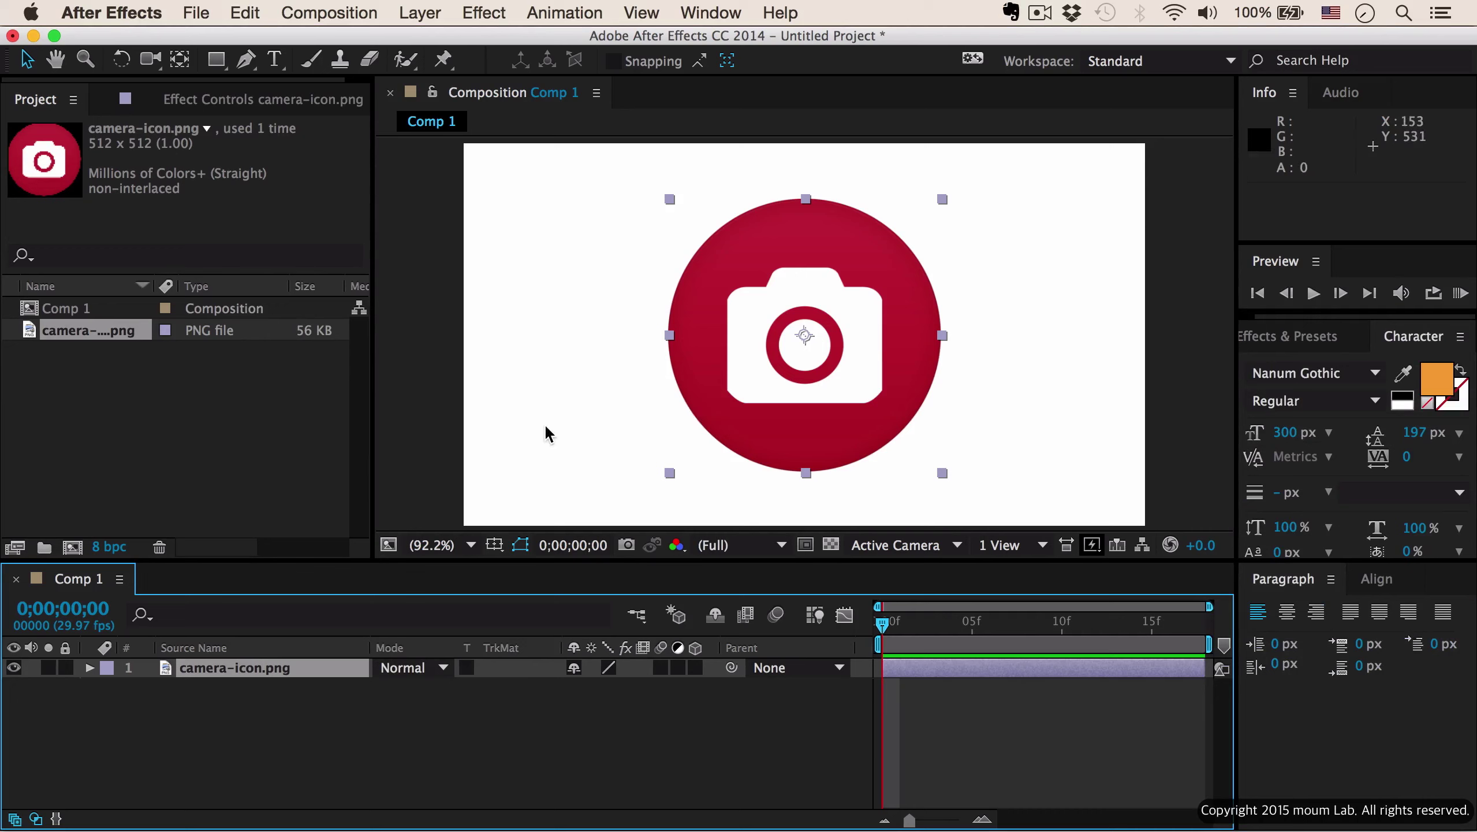
pyautogui.rightClick(282, 676)
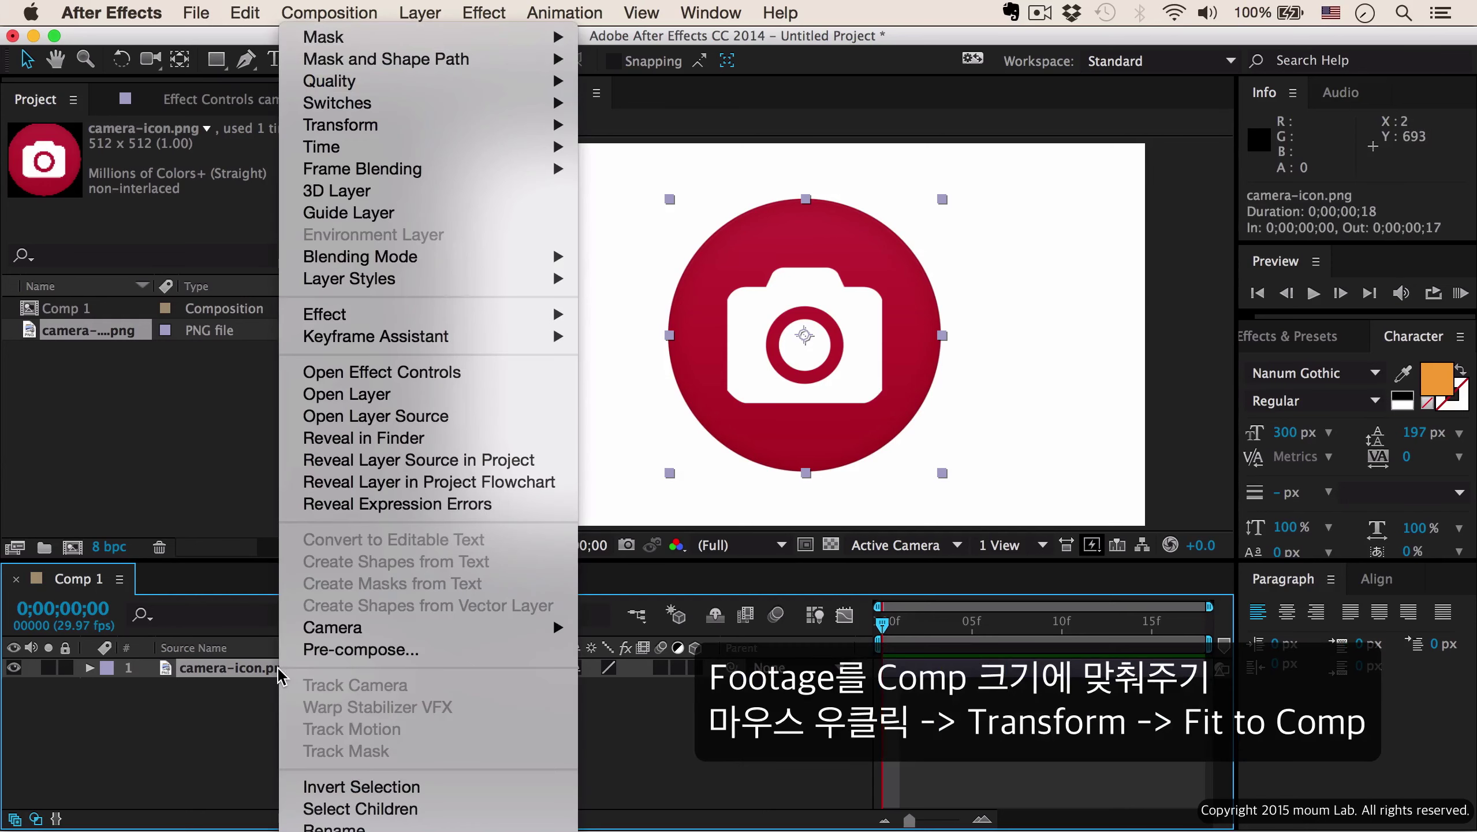
pyautogui.moveTo(494, 140)
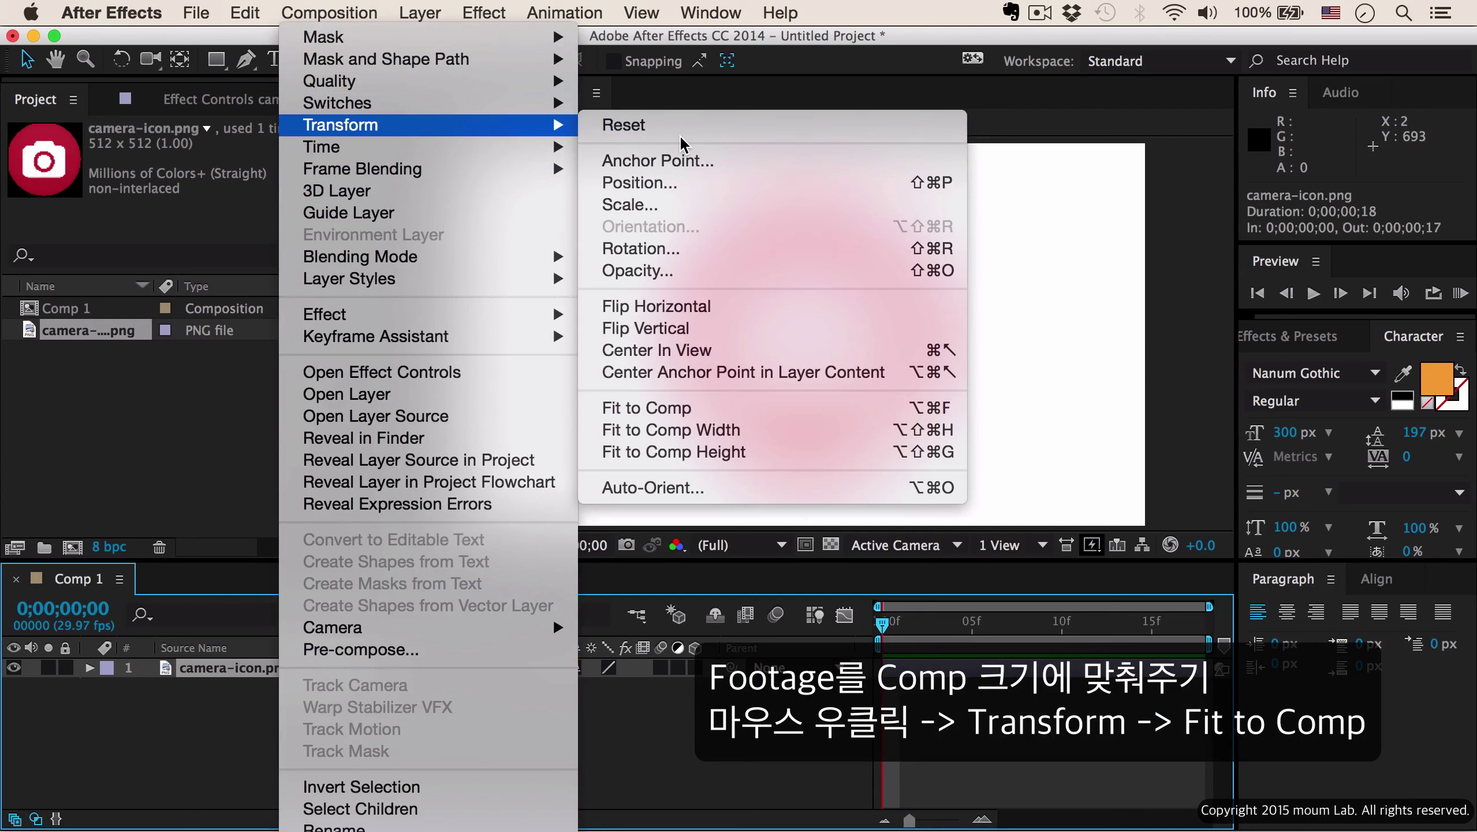
pyautogui.click(681, 412)
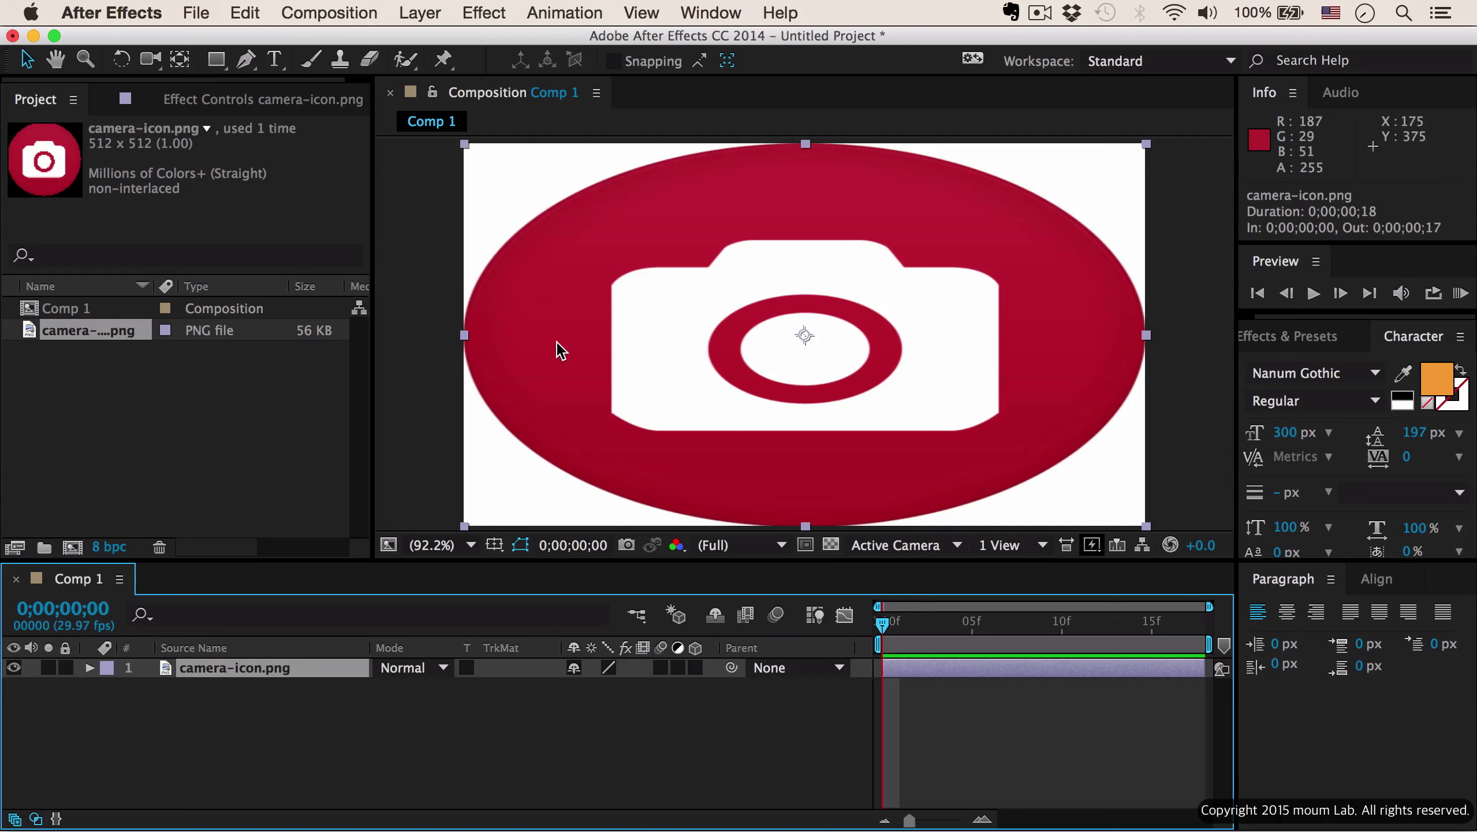
# Undo the Fit to Comp transform on the camera-icon.png layer and apply it again.
pyautogui.press('super+z')
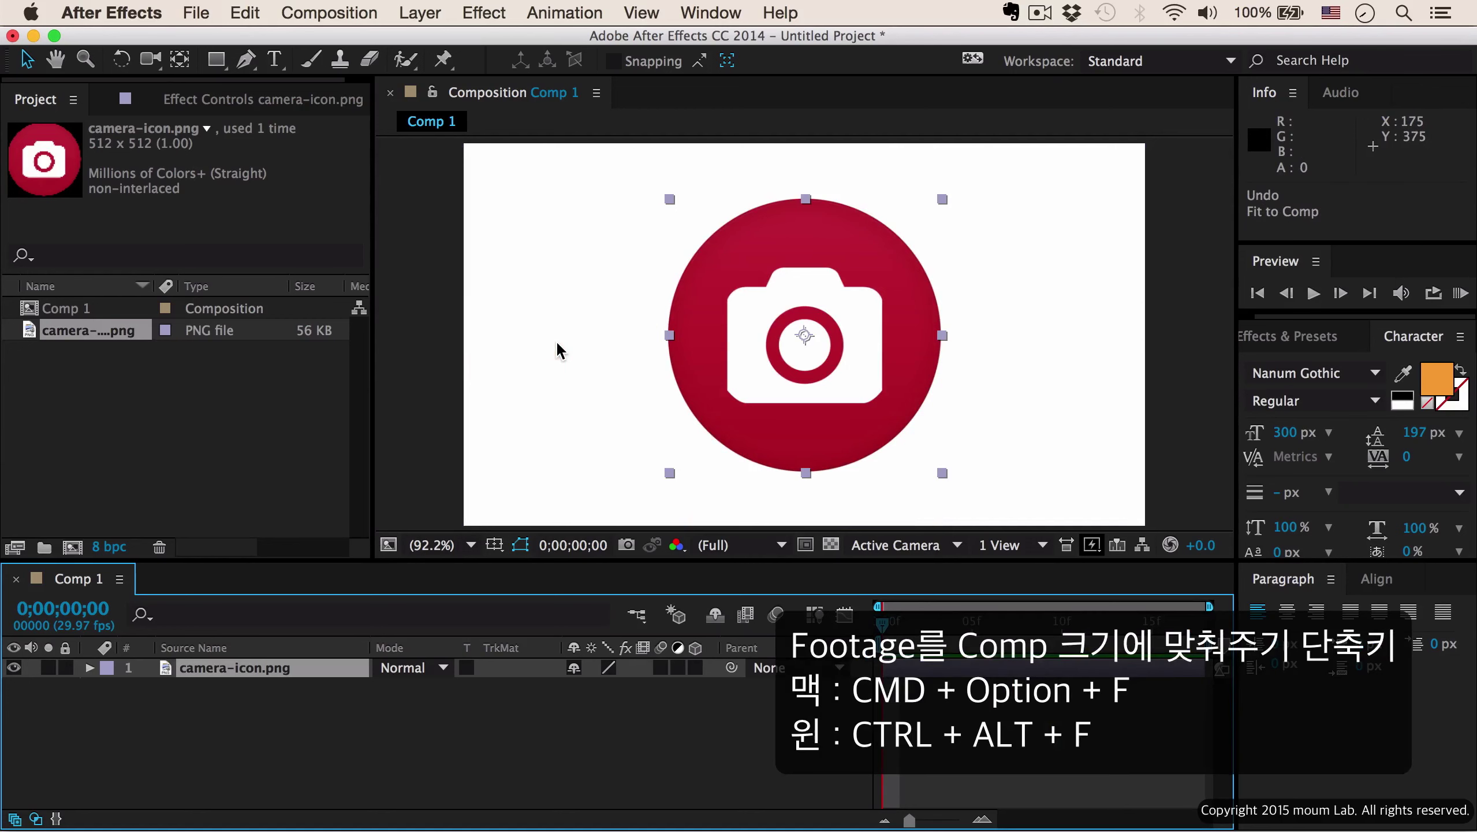
pyautogui.press('super+alt+f')
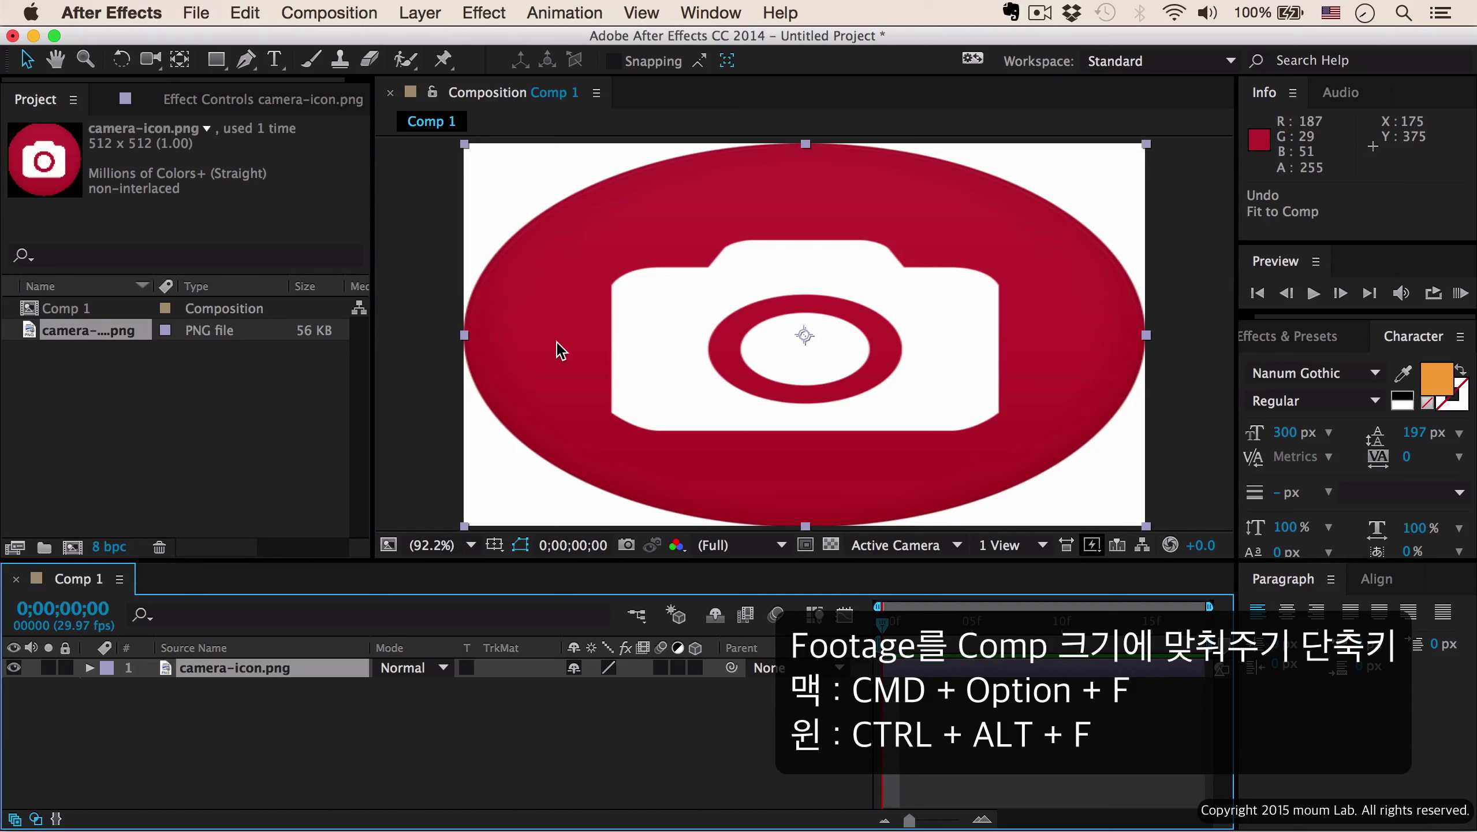
# Undo the Fit to Comp stretch on the camera-icon.png layer and apply the Fit to Comp Width transform.
pyautogui.press('super+z')
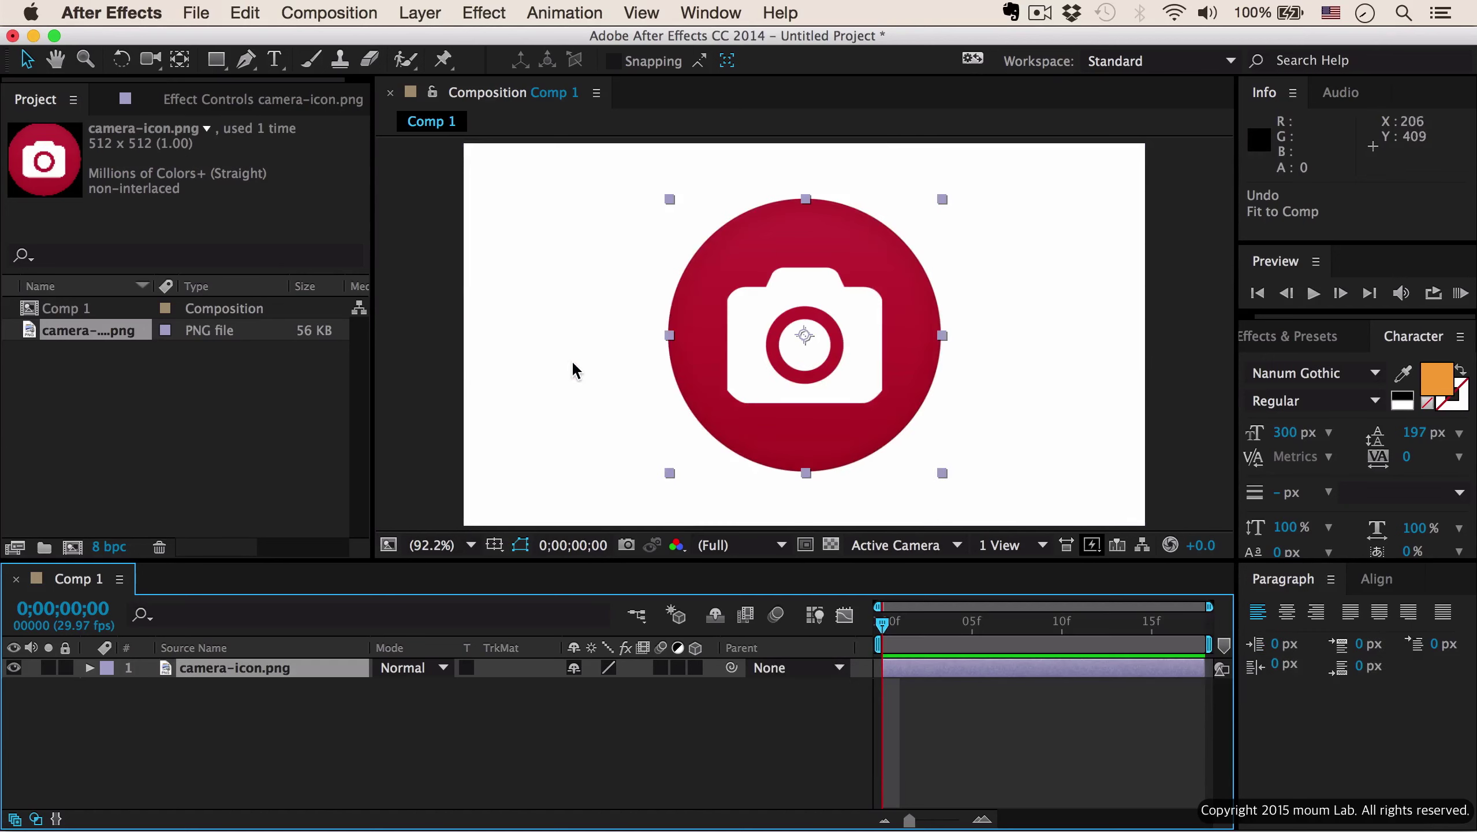
pyautogui.rightClick(327, 668)
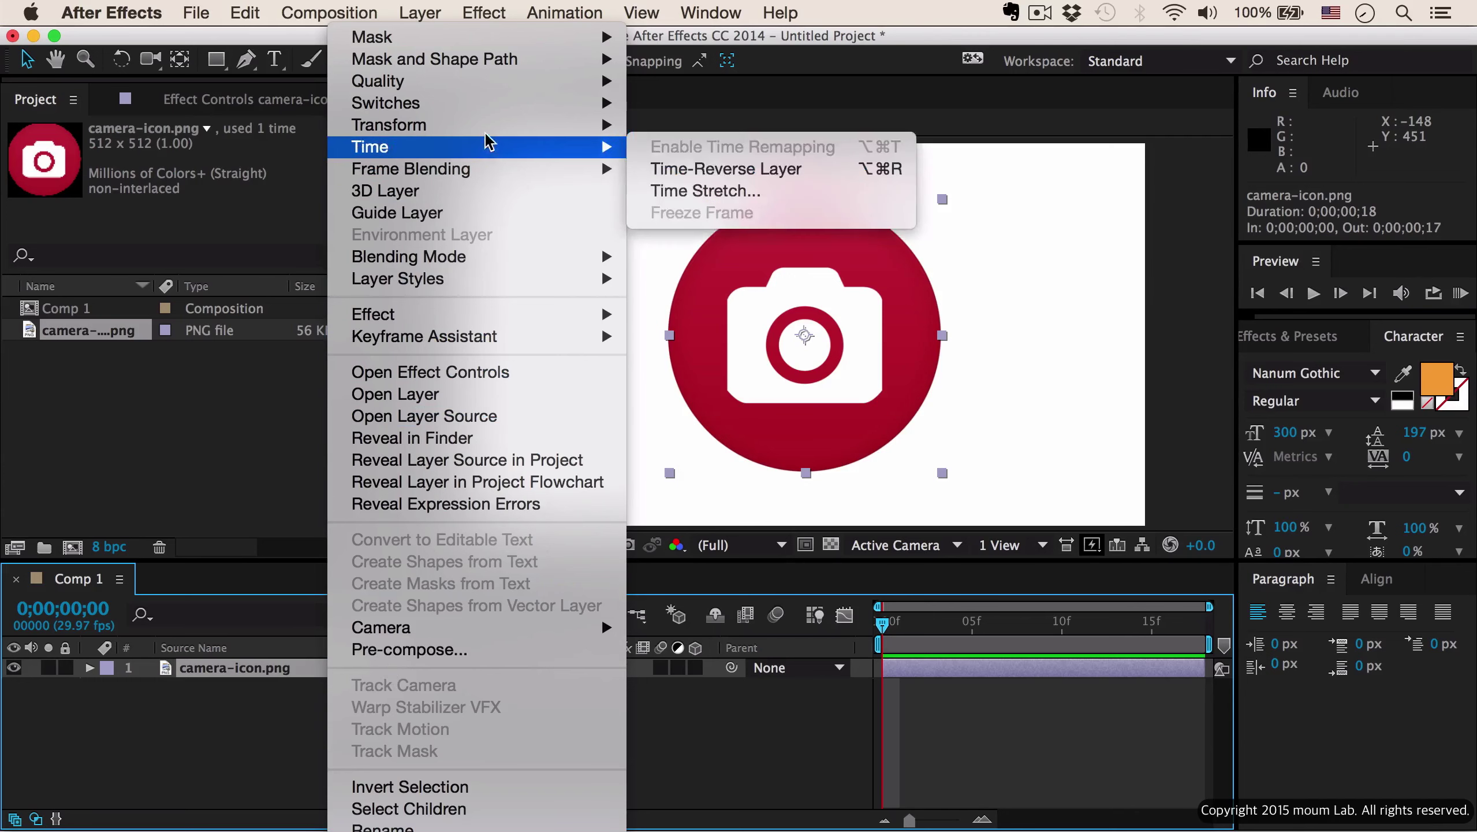
pyautogui.moveTo(489, 131)
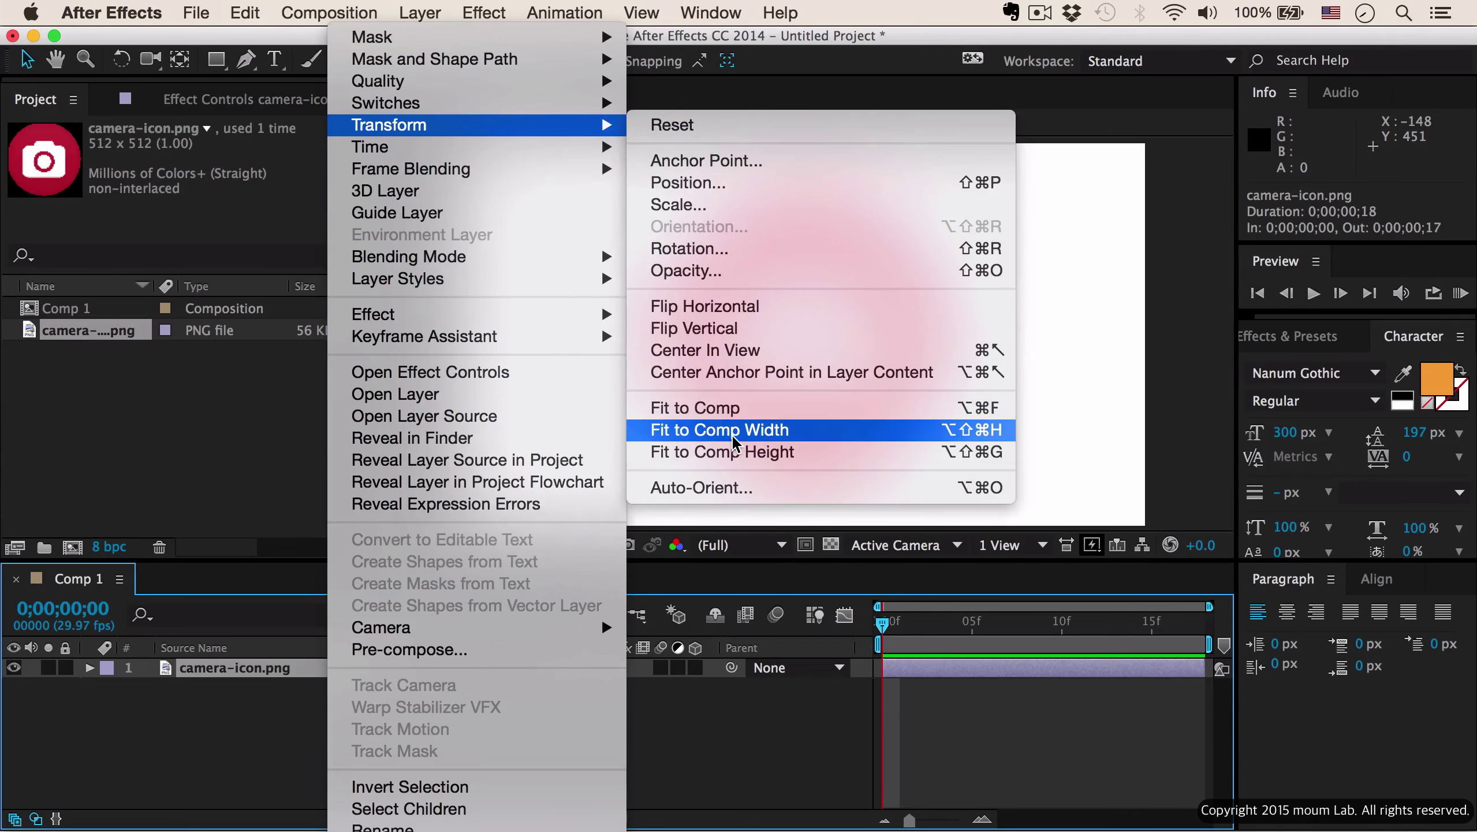
pyautogui.click(826, 432)
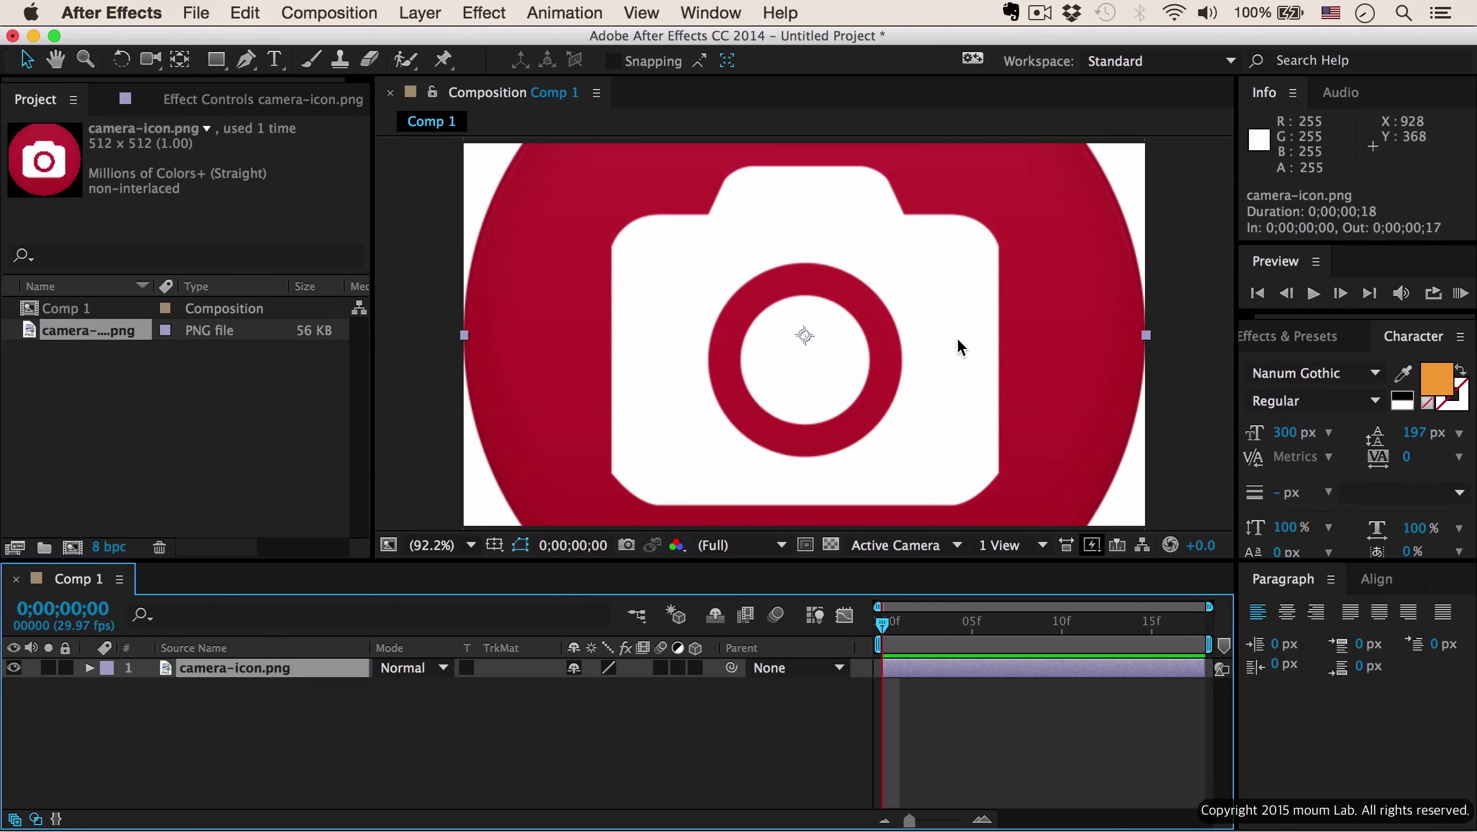
pyautogui.press(',')
pyautogui.press(',')
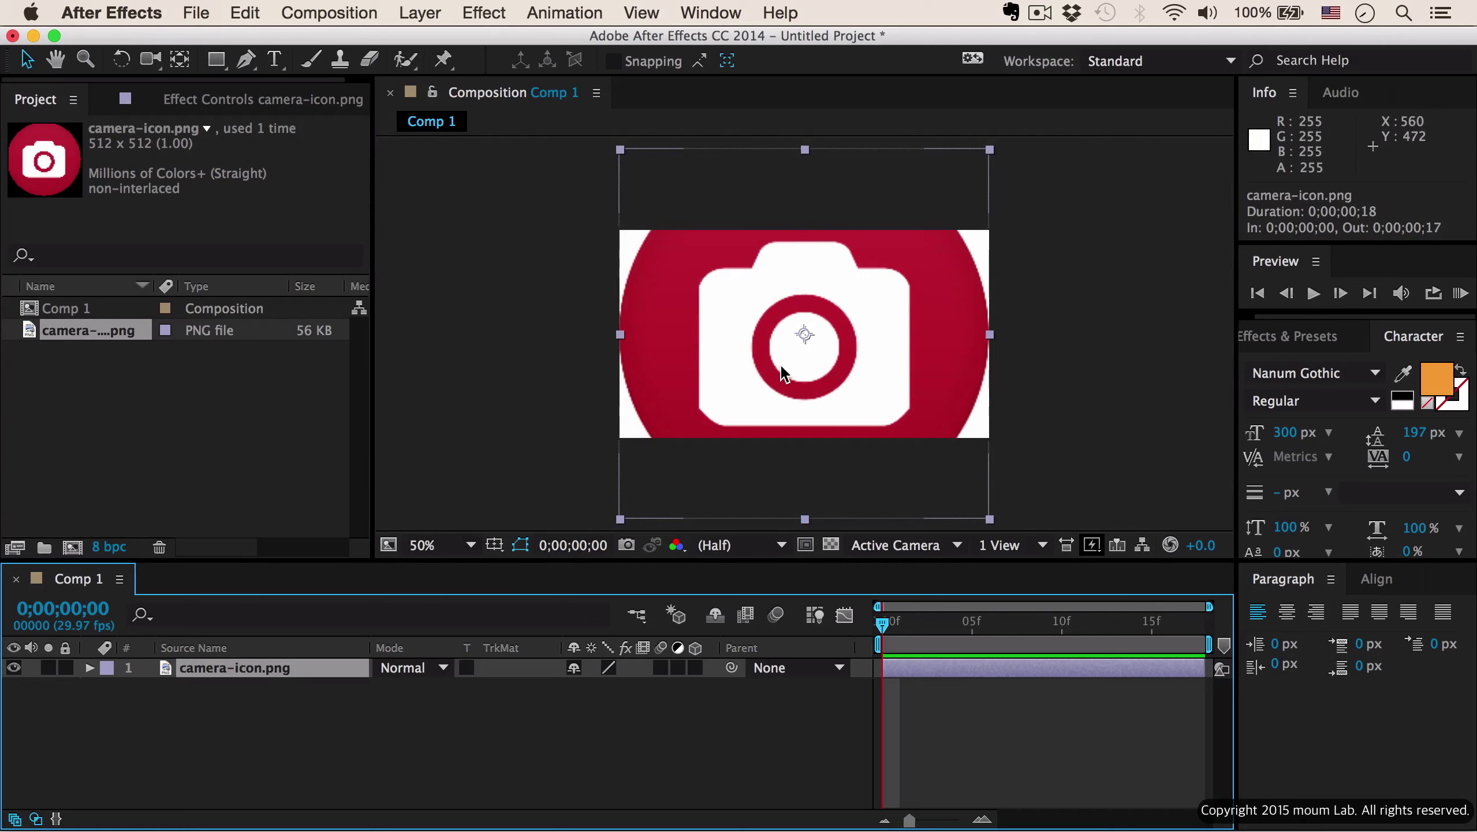
# Undo the Fit to Comp Width transform on the camera-icon.png layer and apply Fit to Comp Height.
pyautogui.press('super+z')
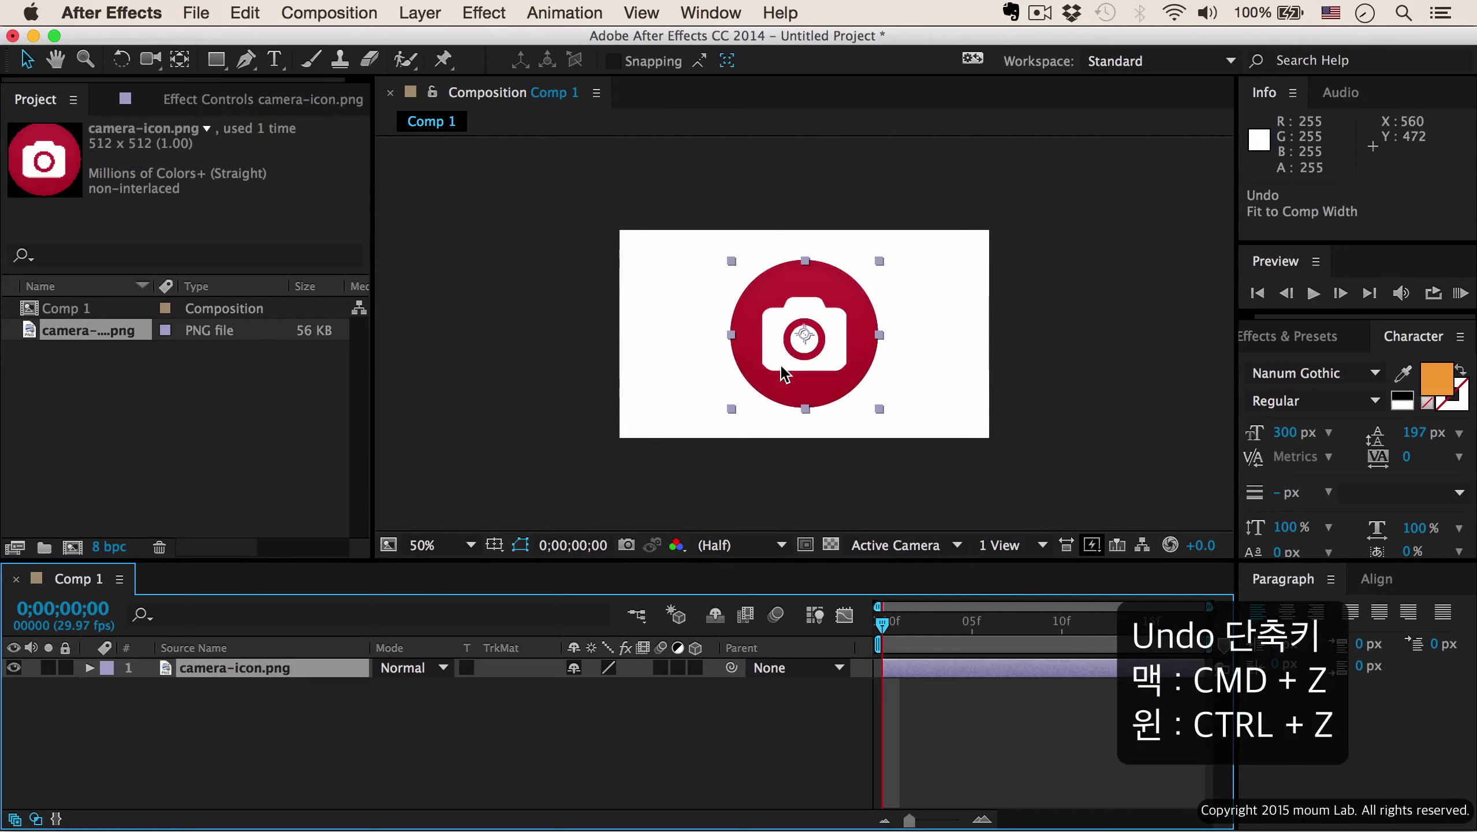
pyautogui.rightClick(297, 674)
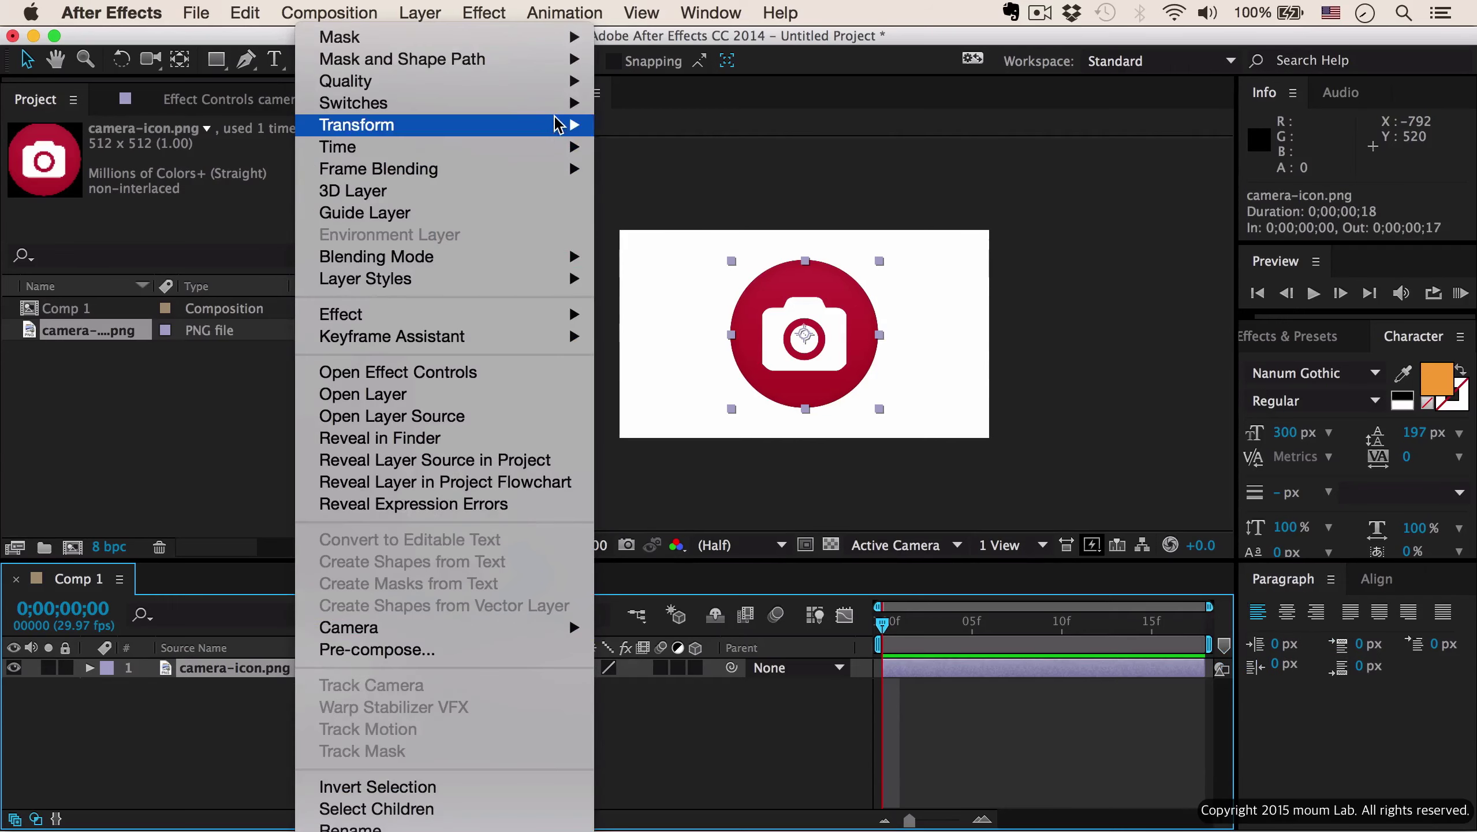
pyautogui.moveTo(559, 125)
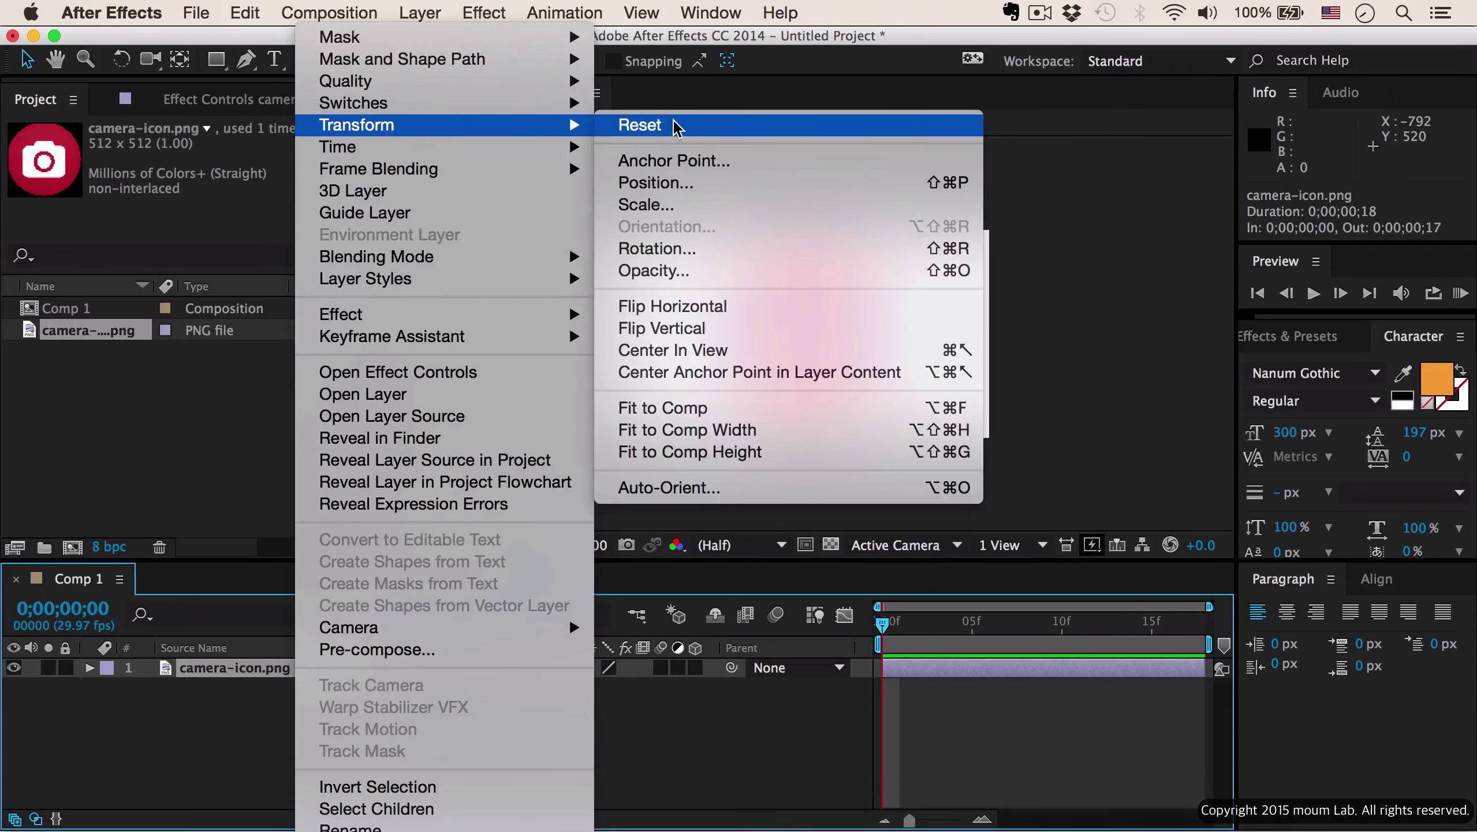
pyautogui.click(719, 453)
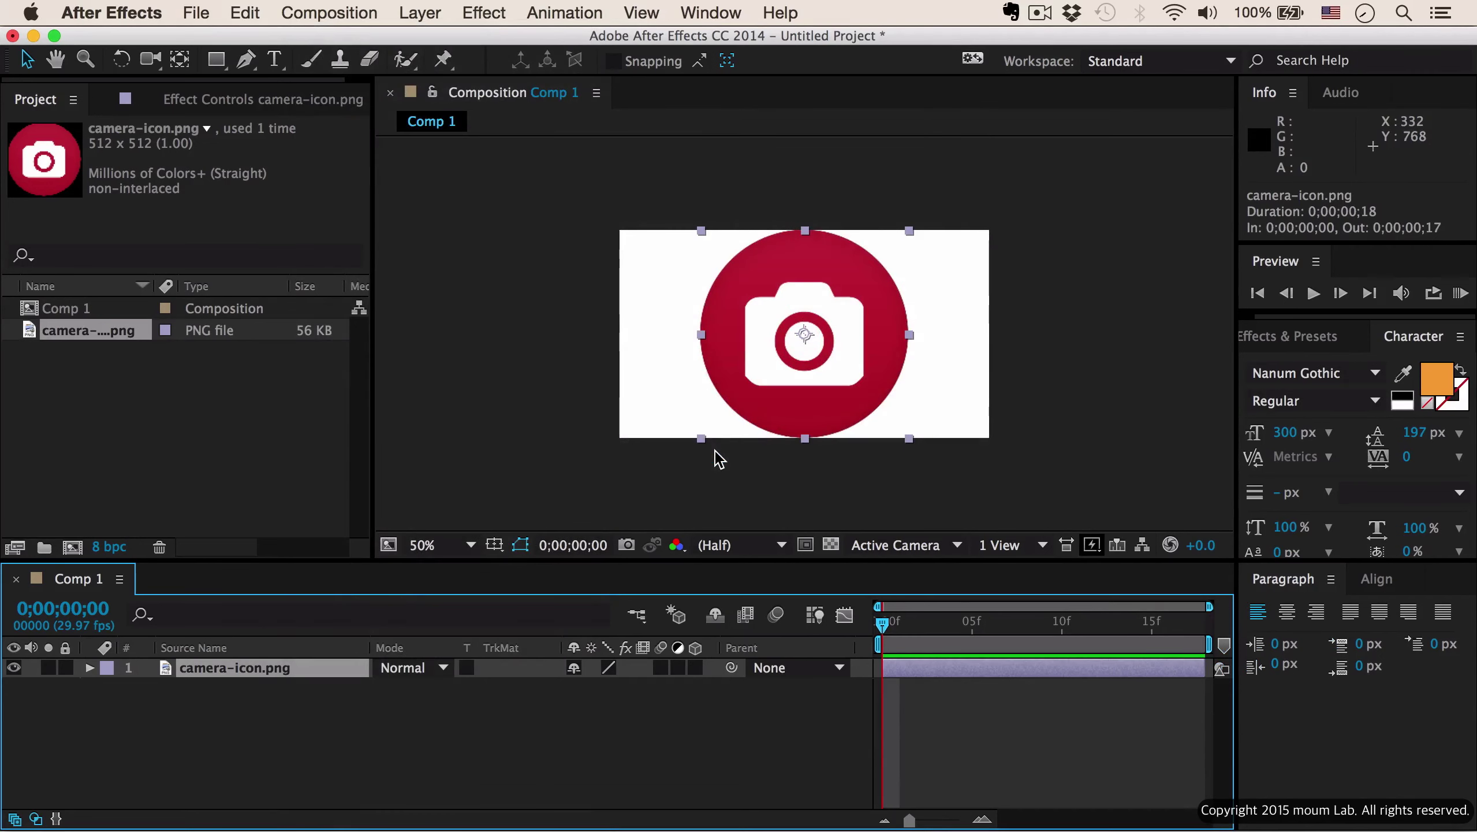
pyautogui.click(1030, 348)
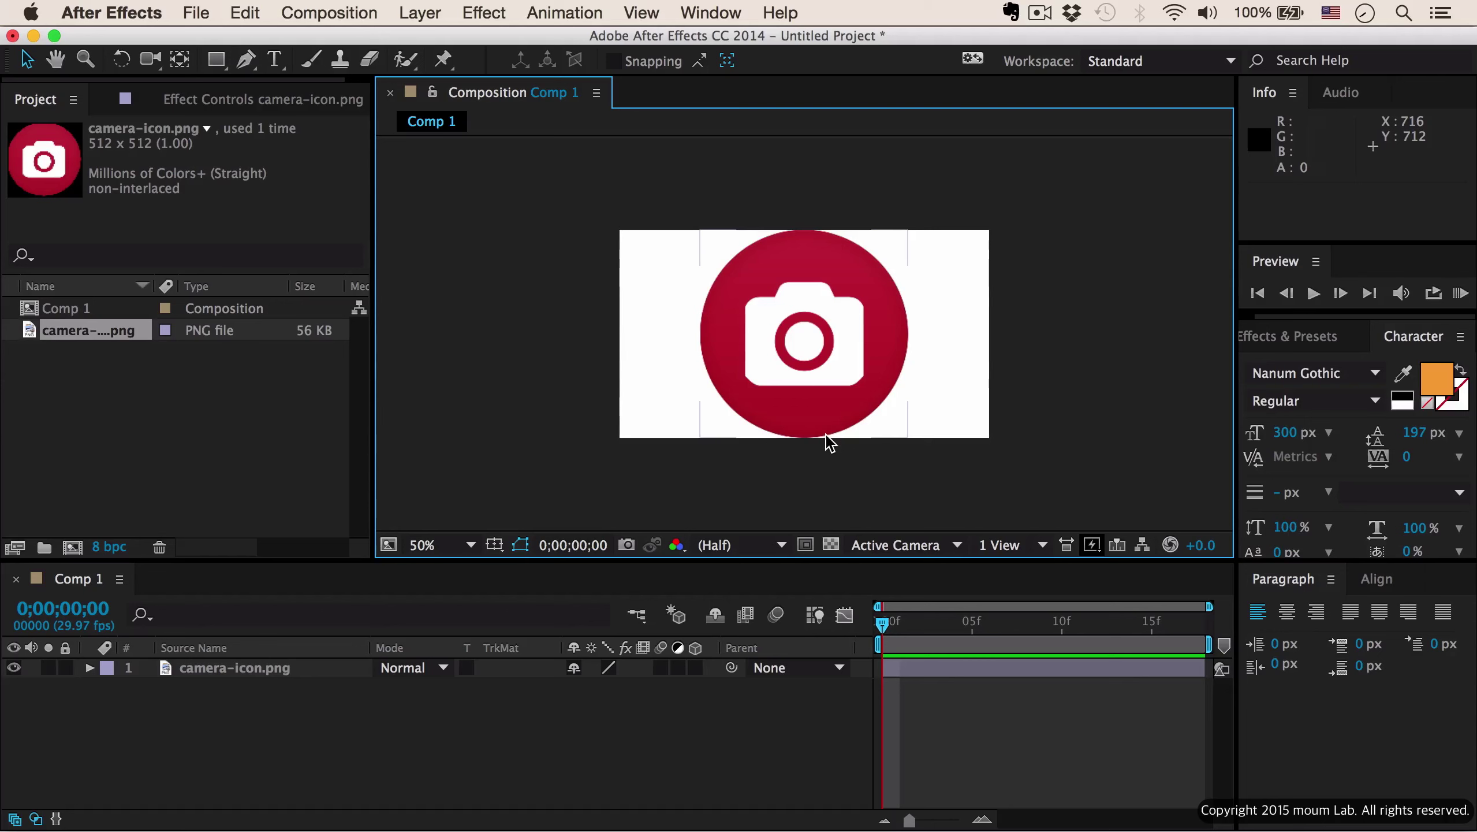
pyautogui.press('.')
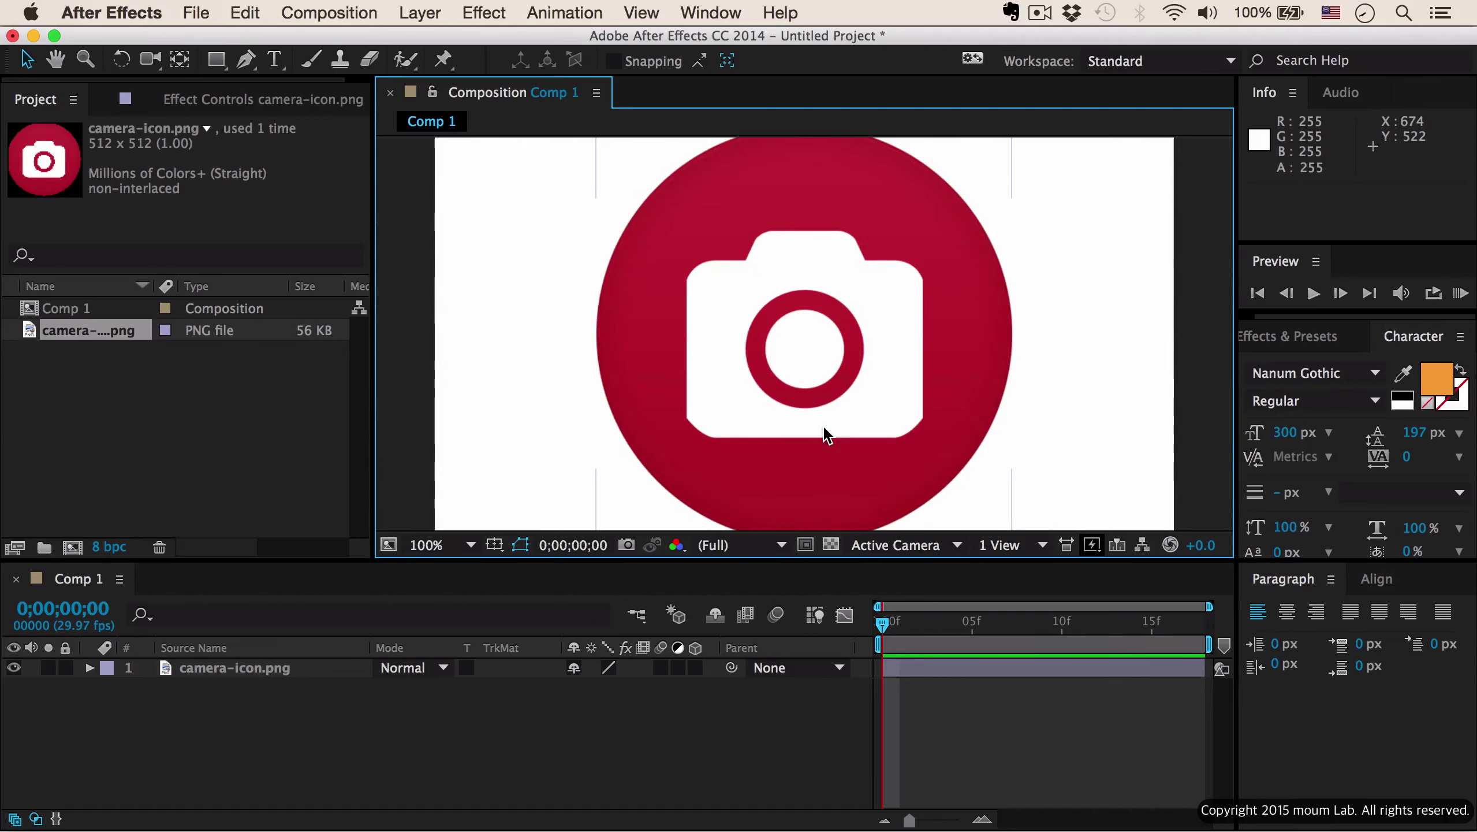
pyautogui.hotkey('shift', '/')
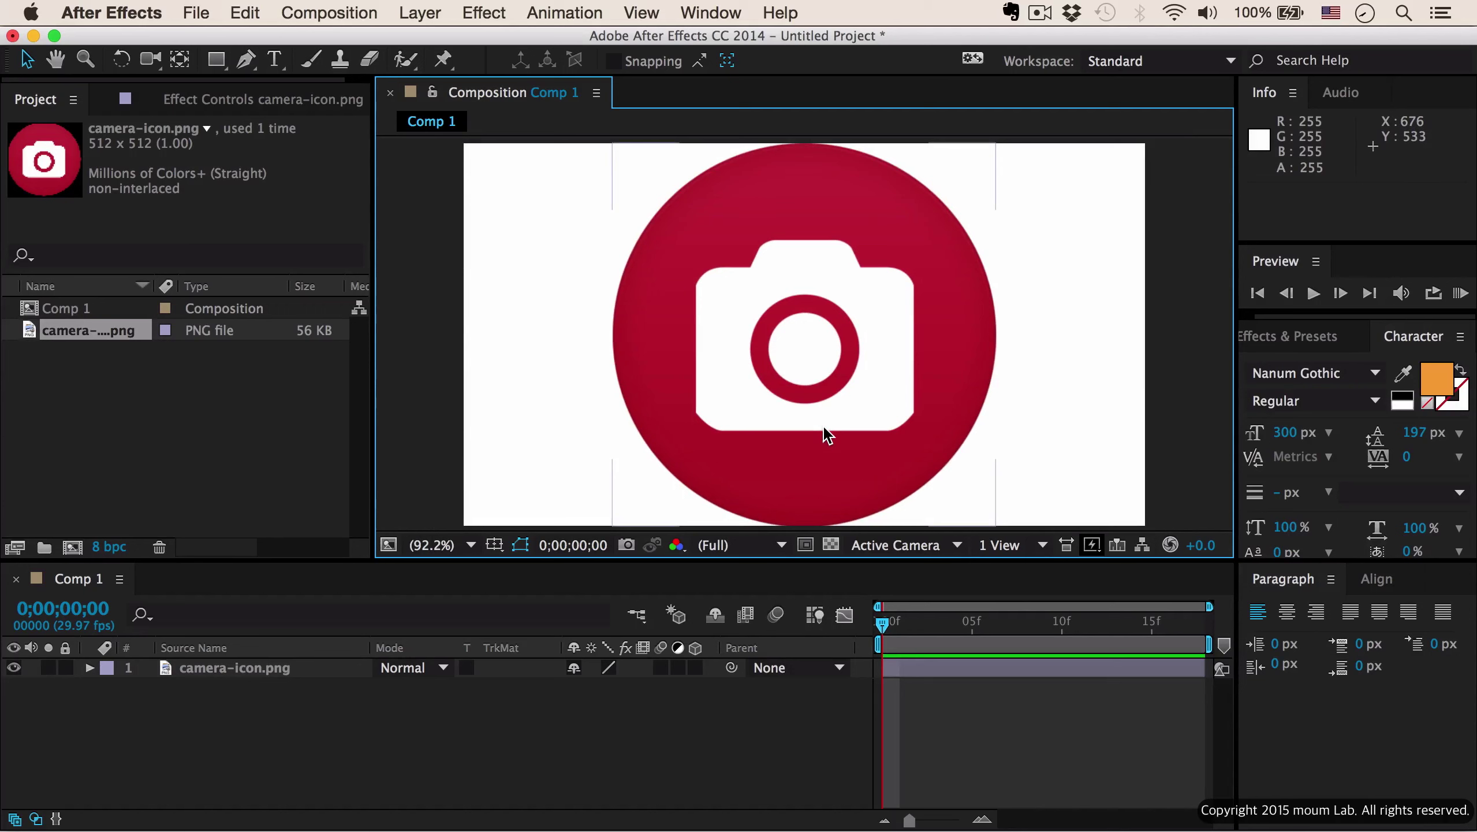
# Stretch the camera-icon.png layer to the whole frame with Fit to Comp, and undo the stretch.
pyautogui.press('super+a')
pyautogui.press('super+alt+f')
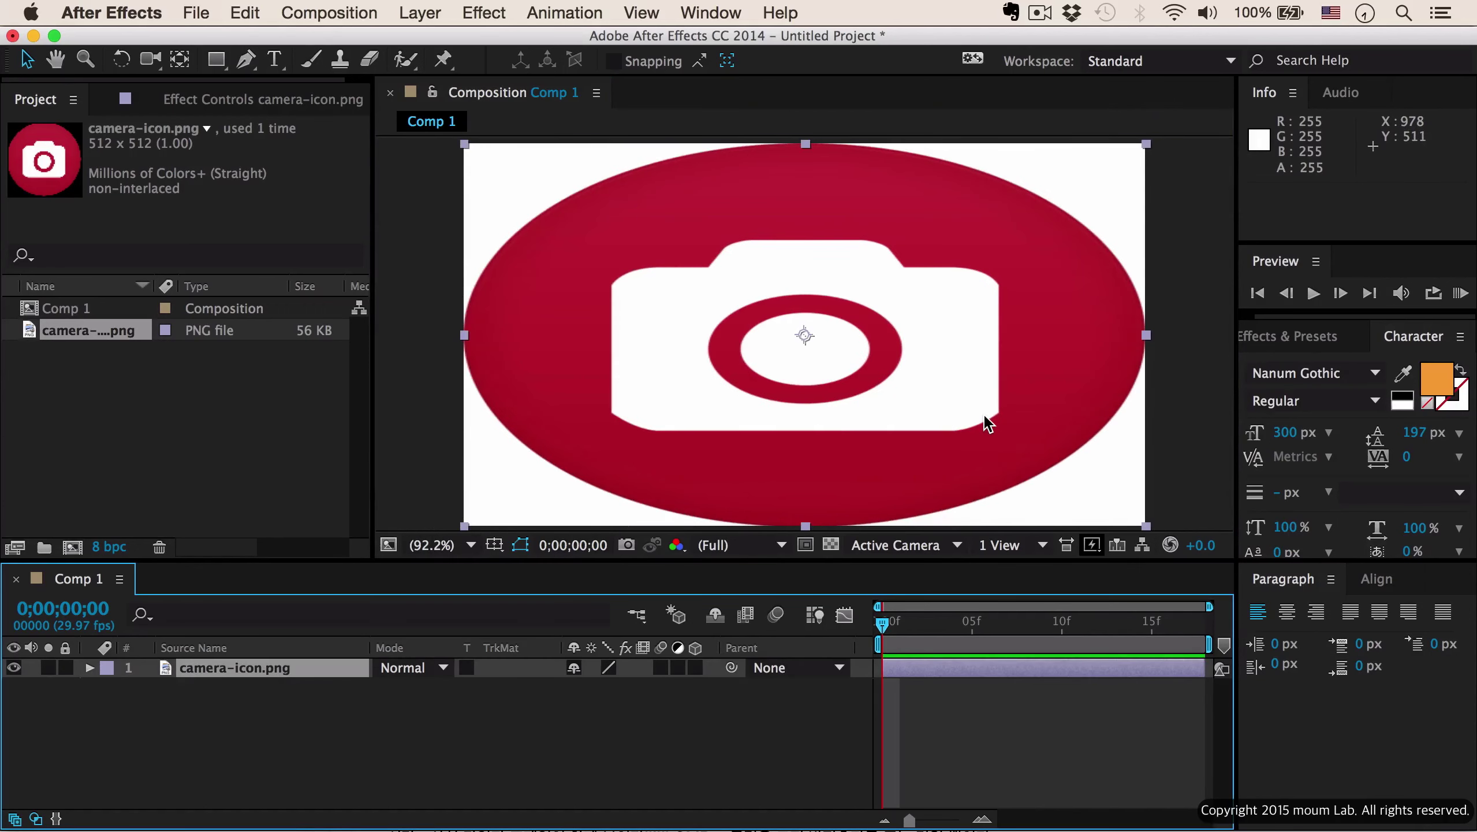
pyautogui.press('super+z')
# Examine the item details of camera-icon.png and Comp 1 in the project.
pyautogui.click(148, 402)
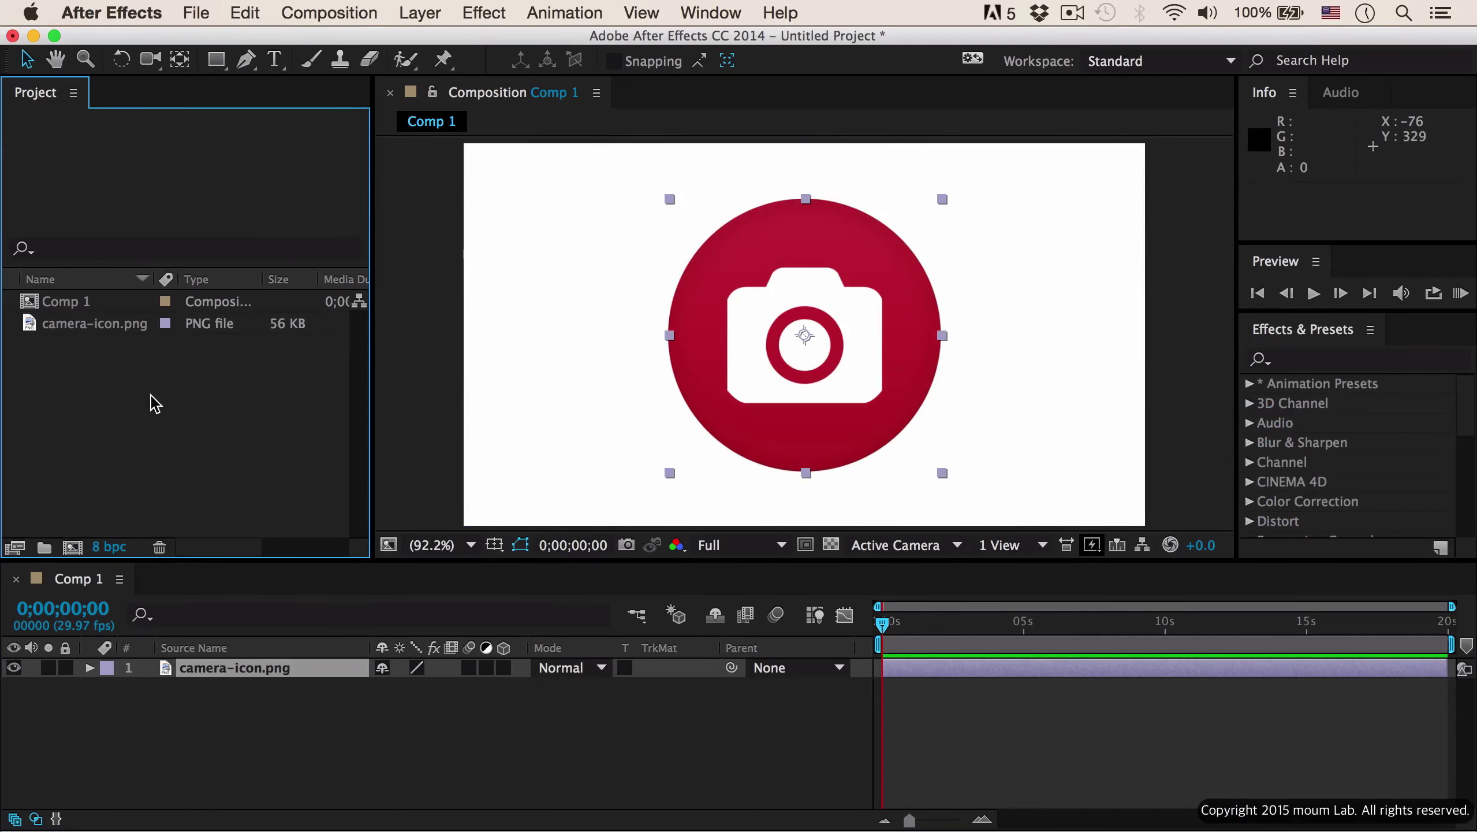
pyautogui.click(87, 322)
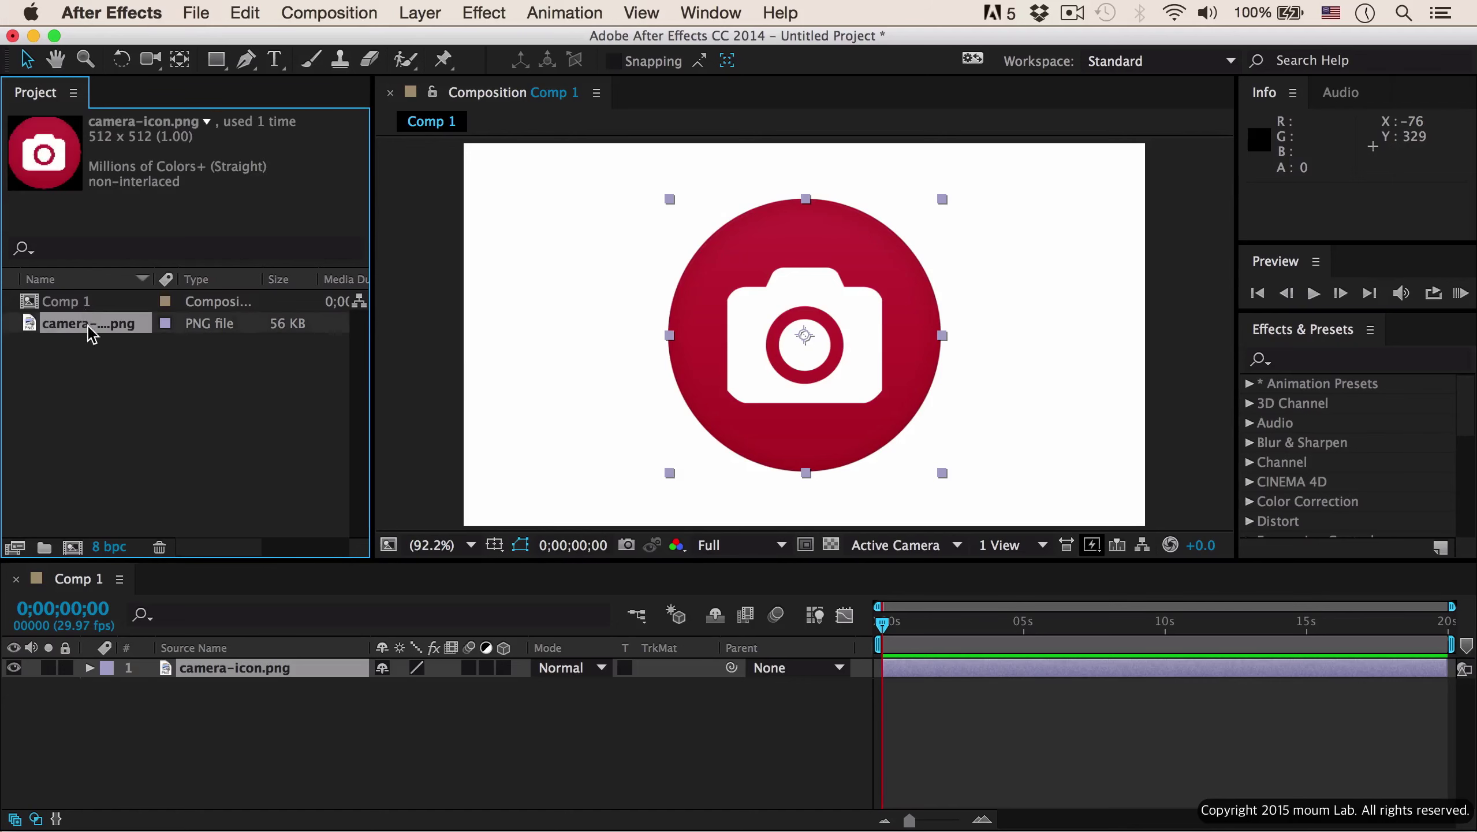
pyautogui.click(79, 301)
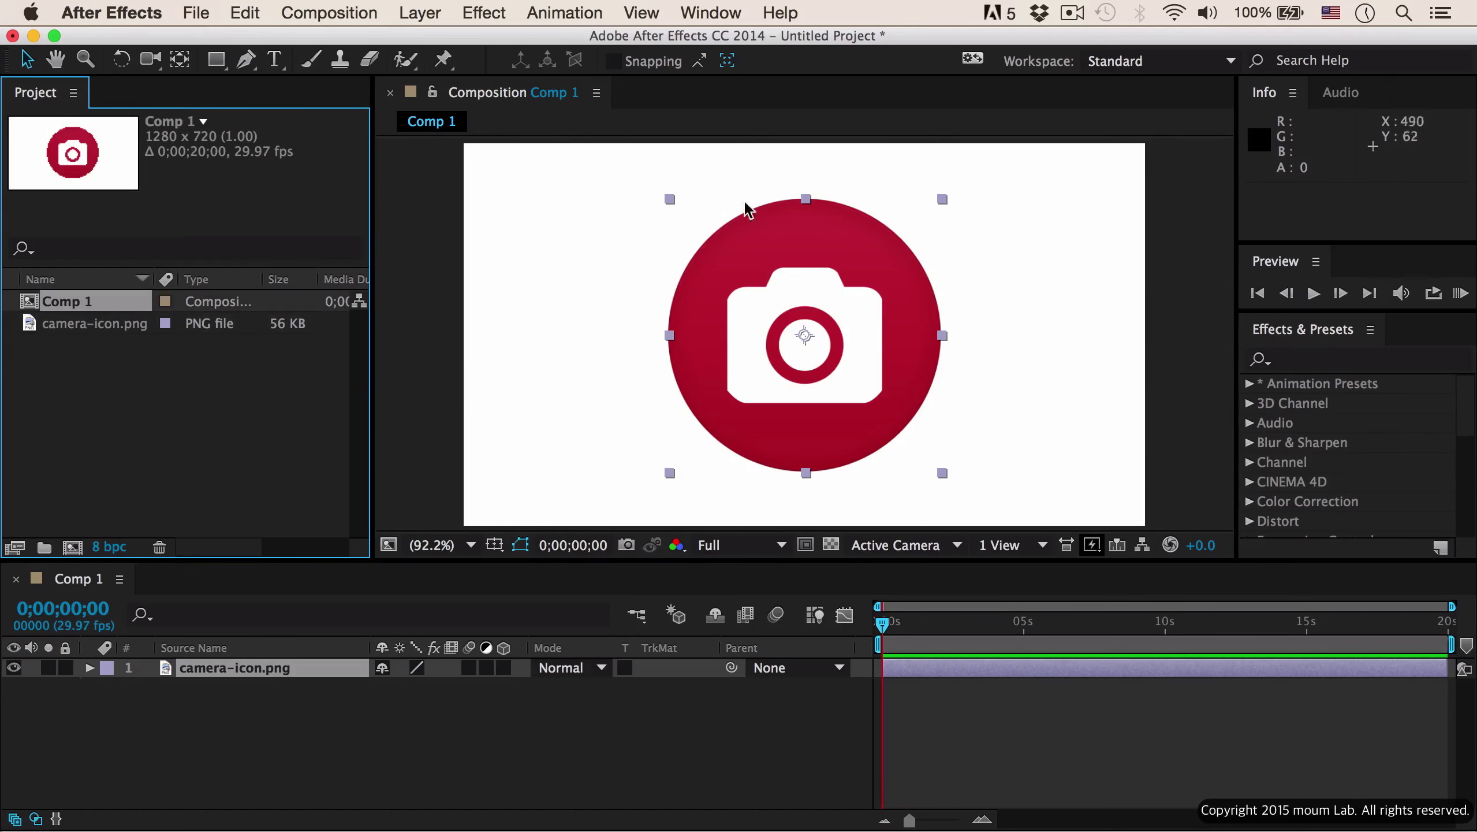
pyautogui.click(118, 355)
pyautogui.click(100, 325)
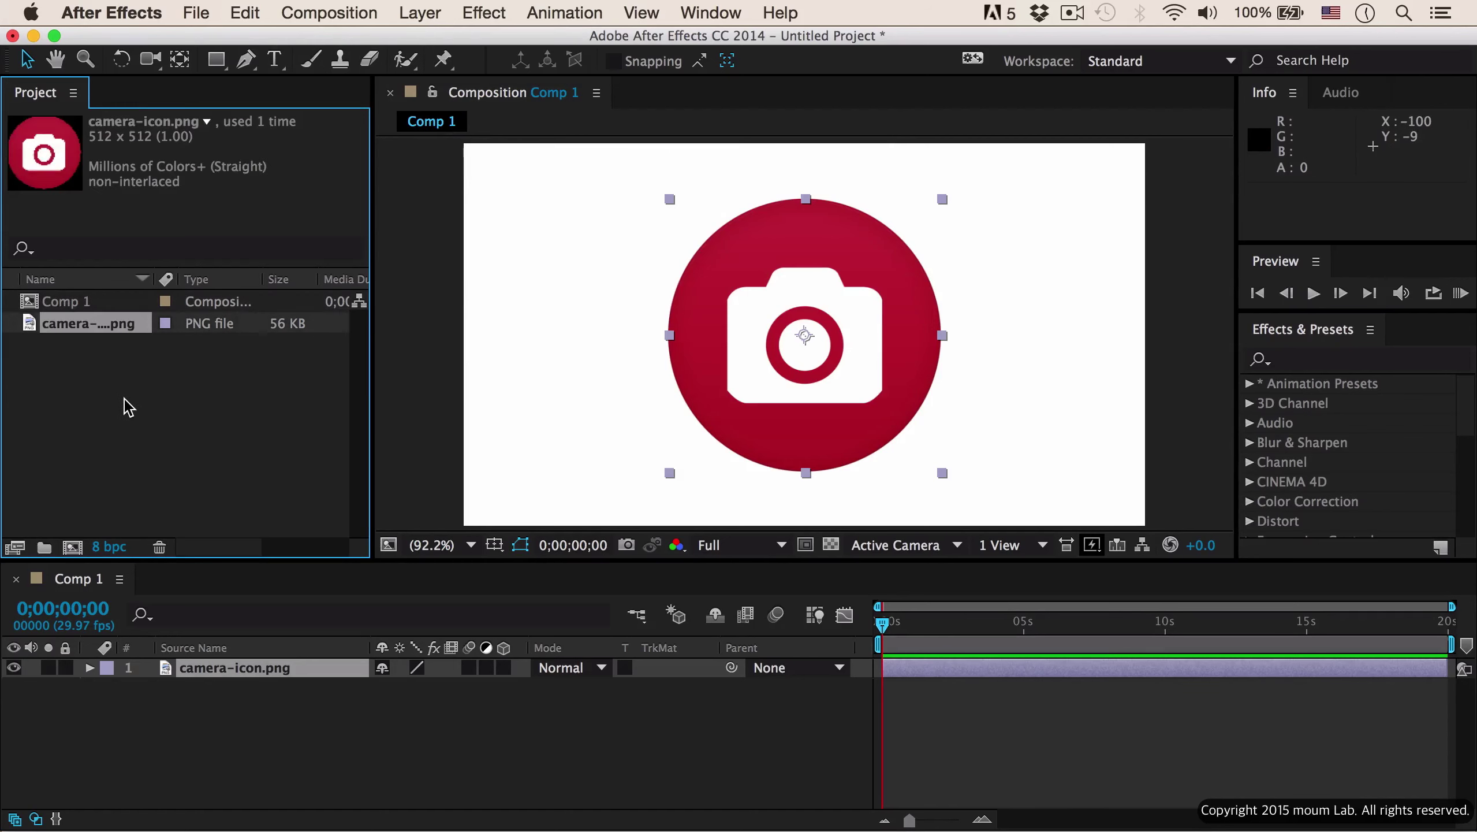
# Preview the camera-icon.png source in the Footage viewer, compare it with Comp 1, and close the footage view.
pyautogui.doubleClick(92, 329)
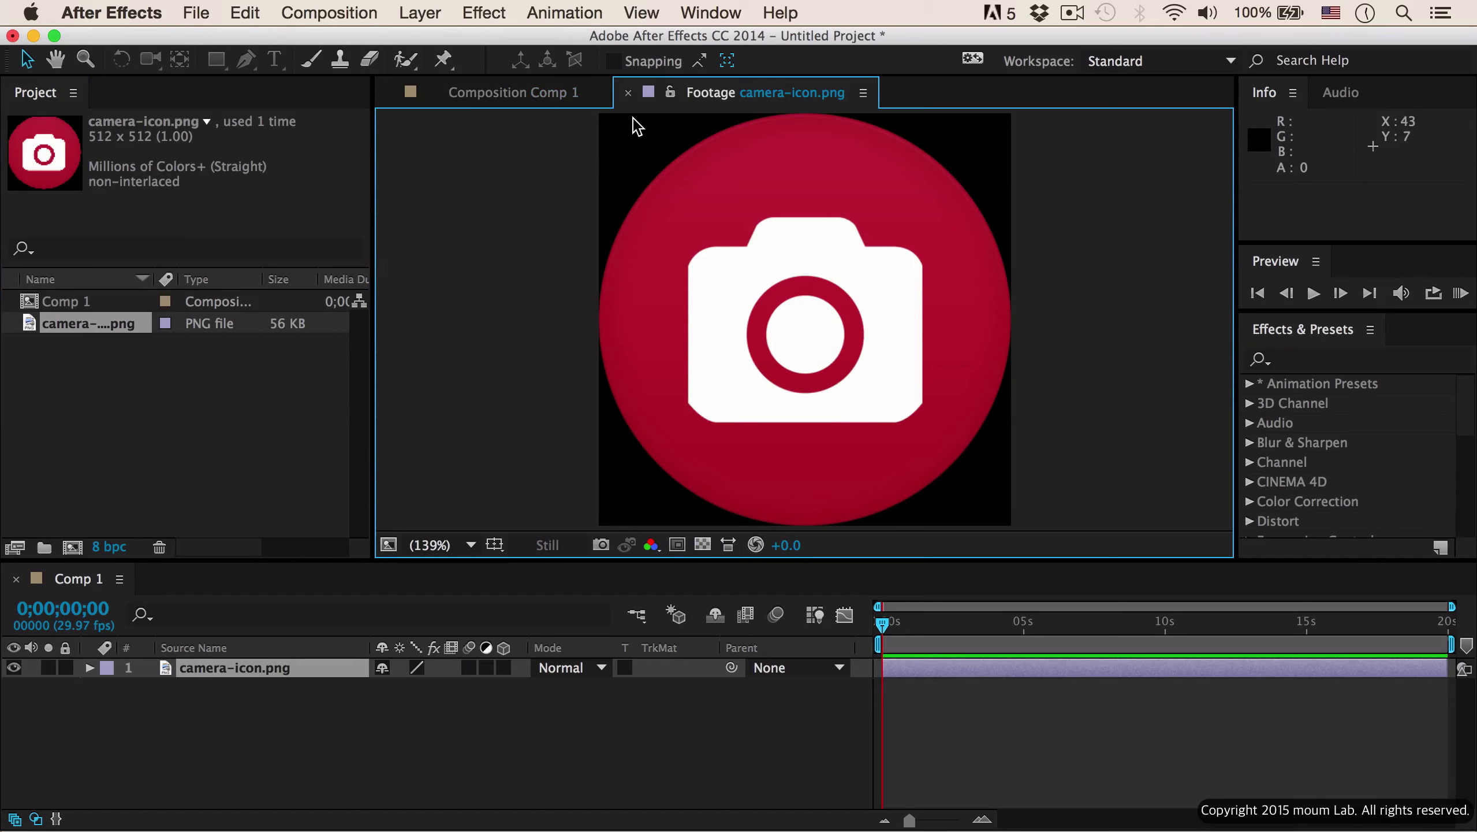
pyautogui.click(527, 93)
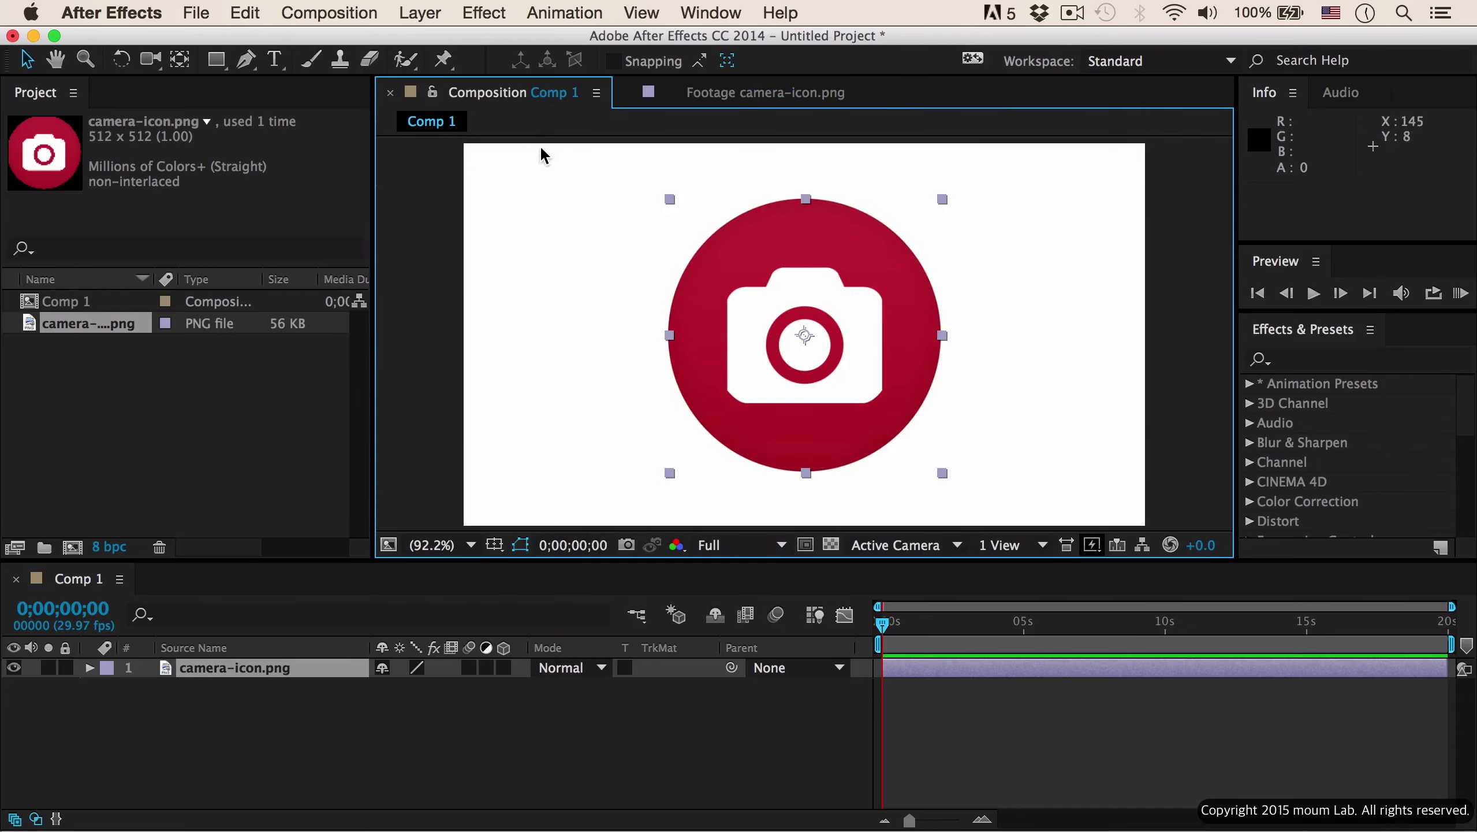
pyautogui.click(675, 95)
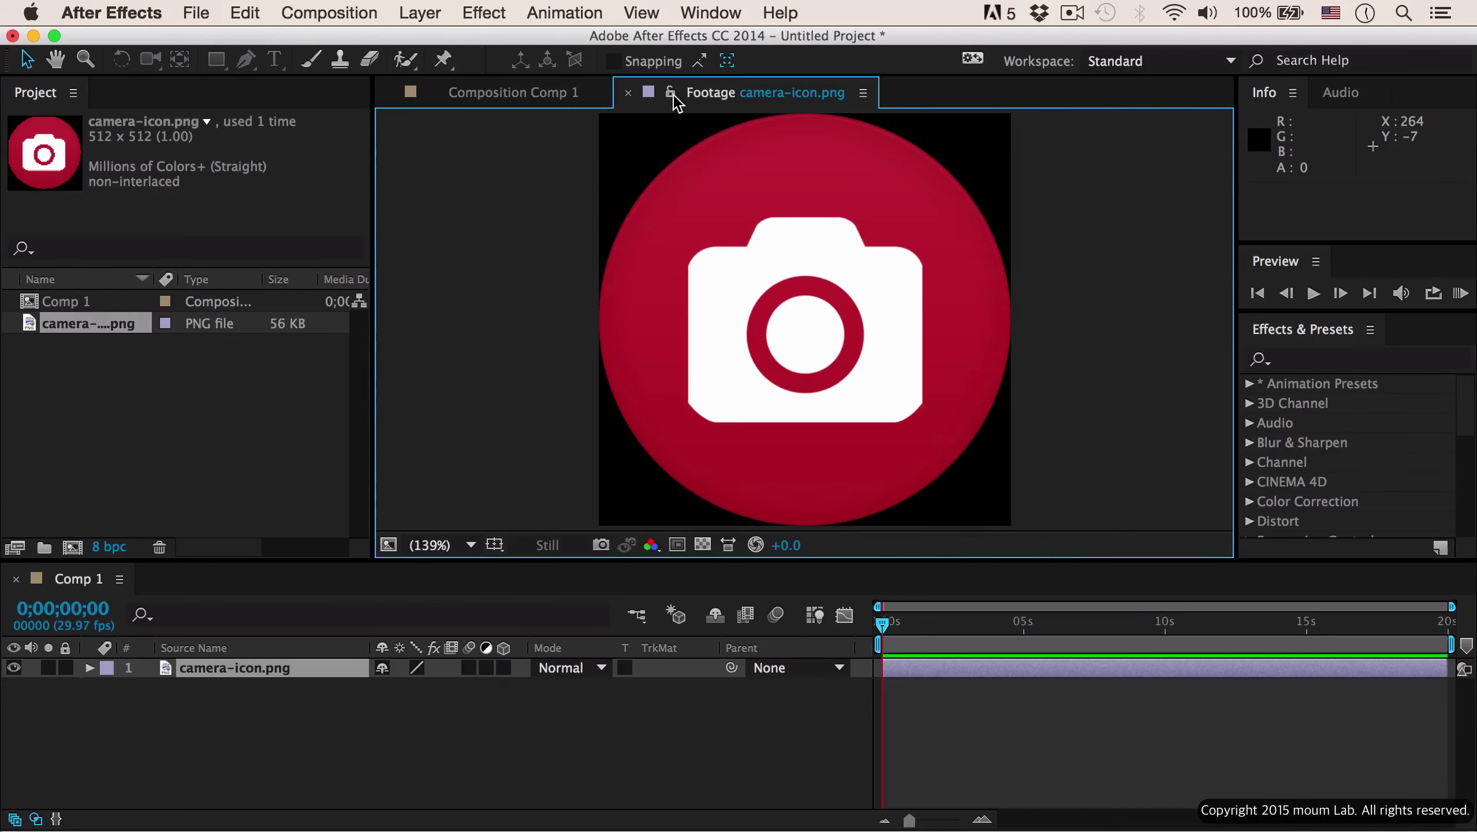
pyautogui.click(630, 93)
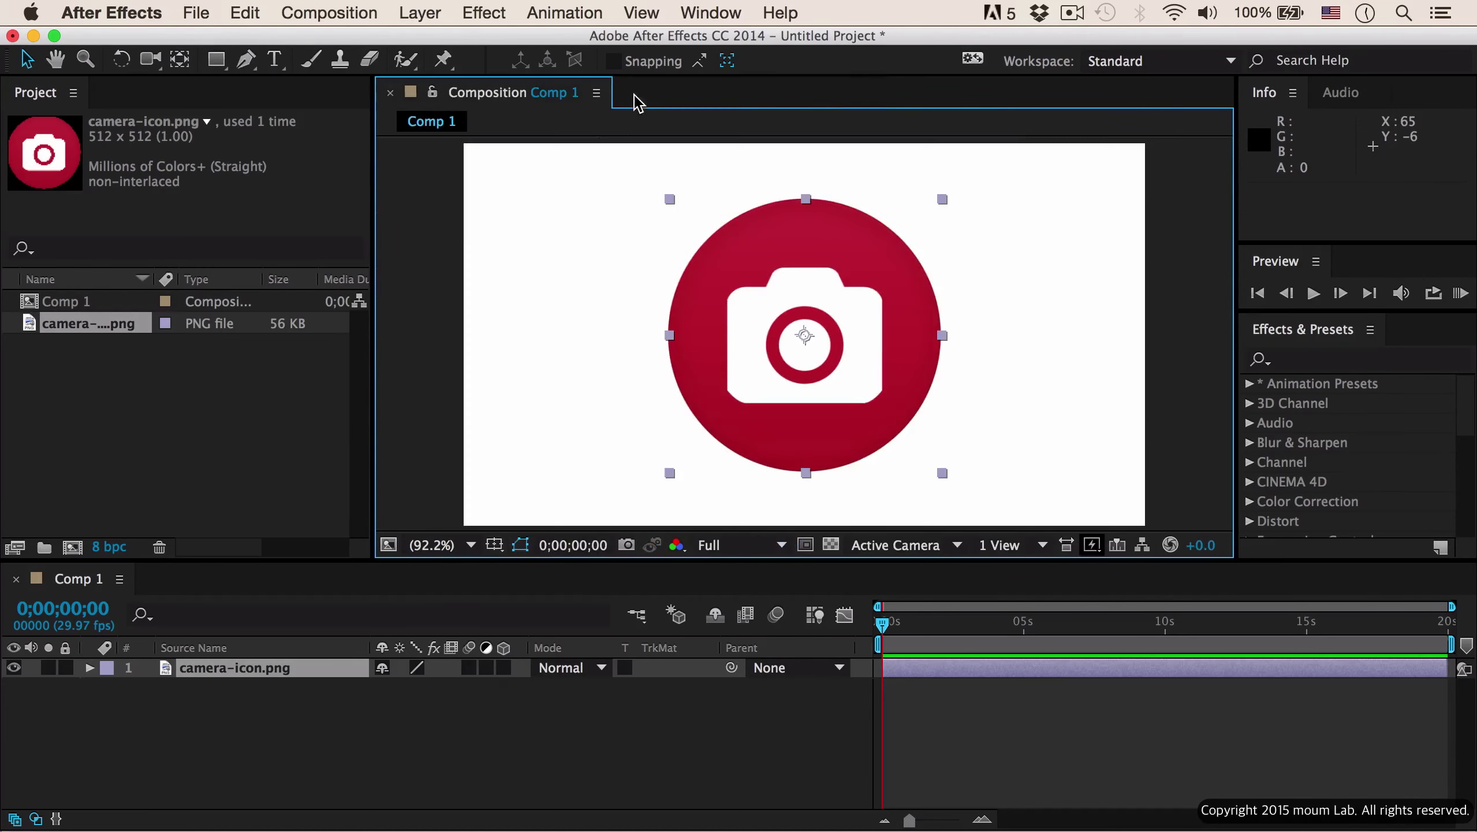
# Deselect the project item and the camera-icon.png layer, and reset the Standard workspace.
pyautogui.click(182, 424)
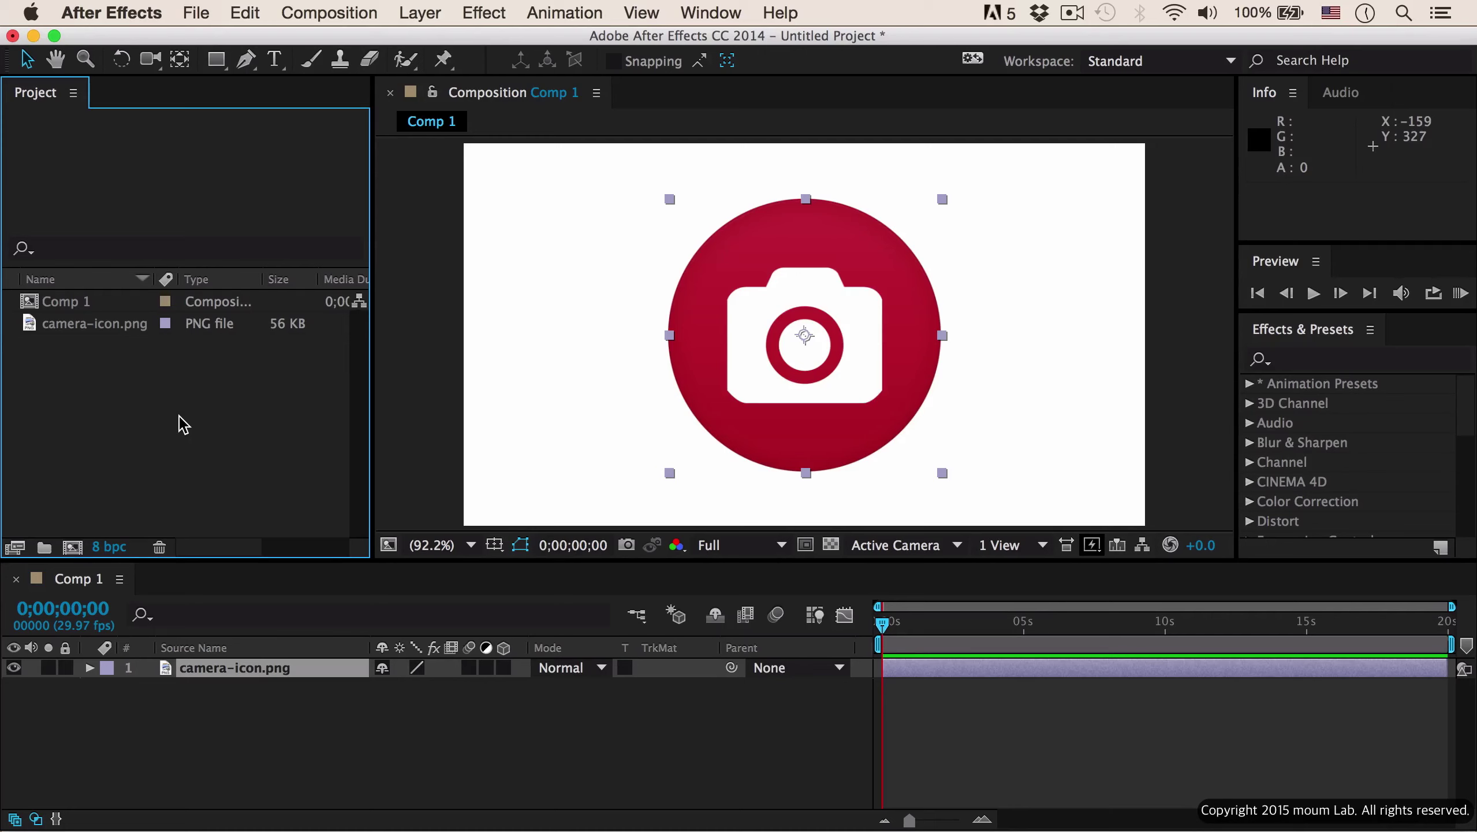
pyautogui.click(415, 348)
pyautogui.click(373, 758)
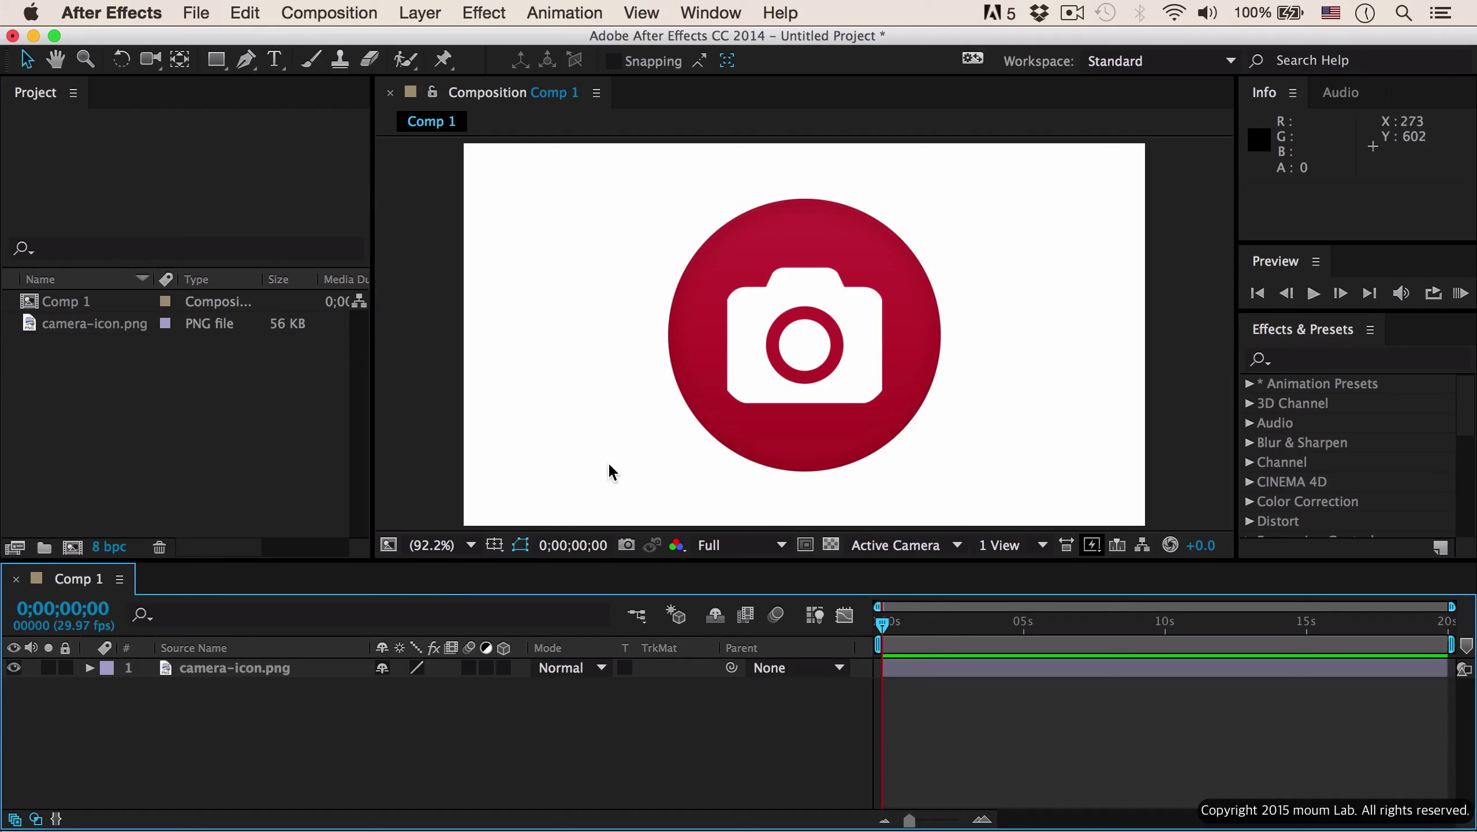
pyautogui.click(721, 14)
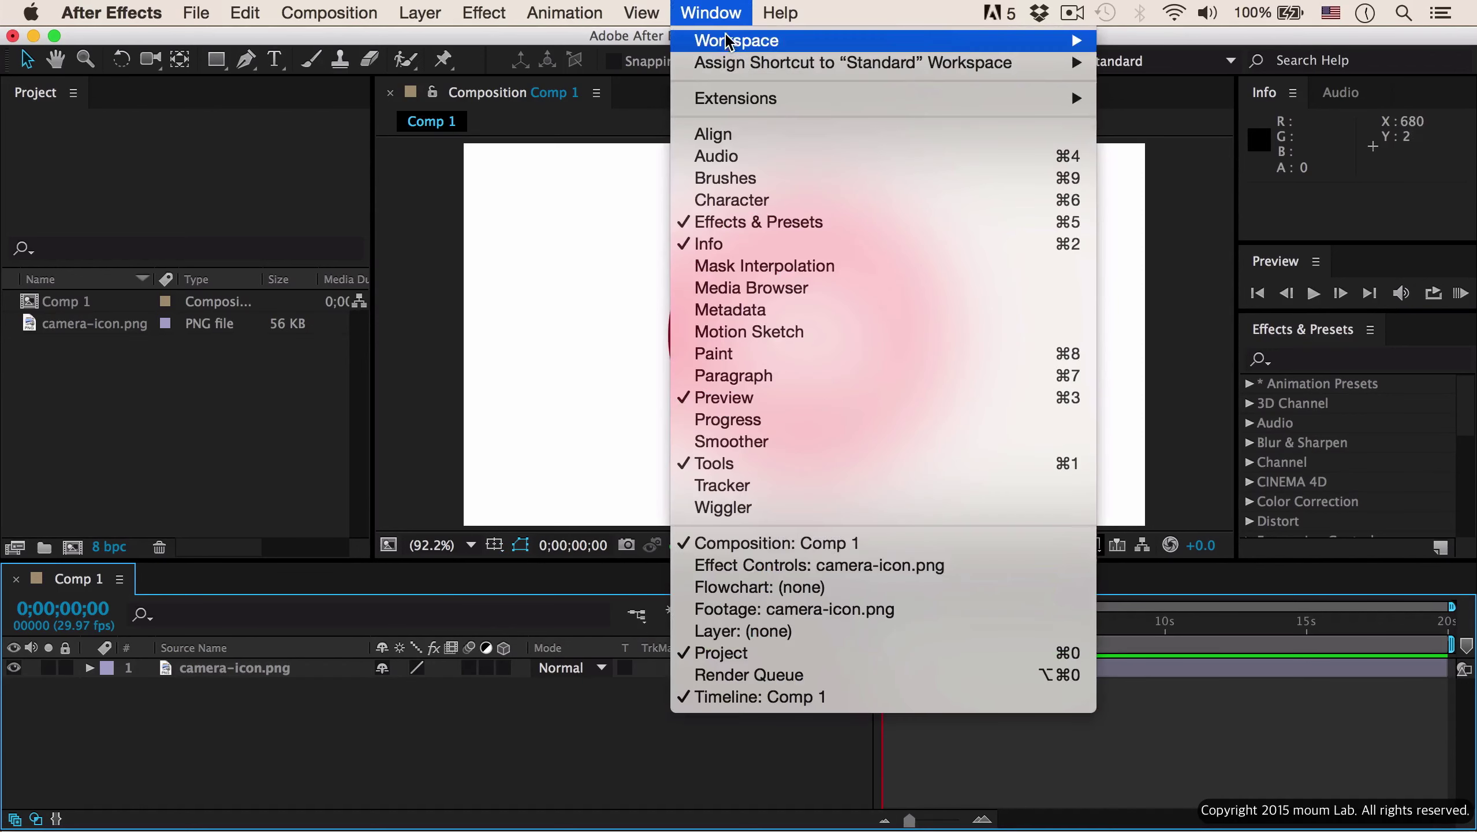
pyautogui.moveTo(735, 43)
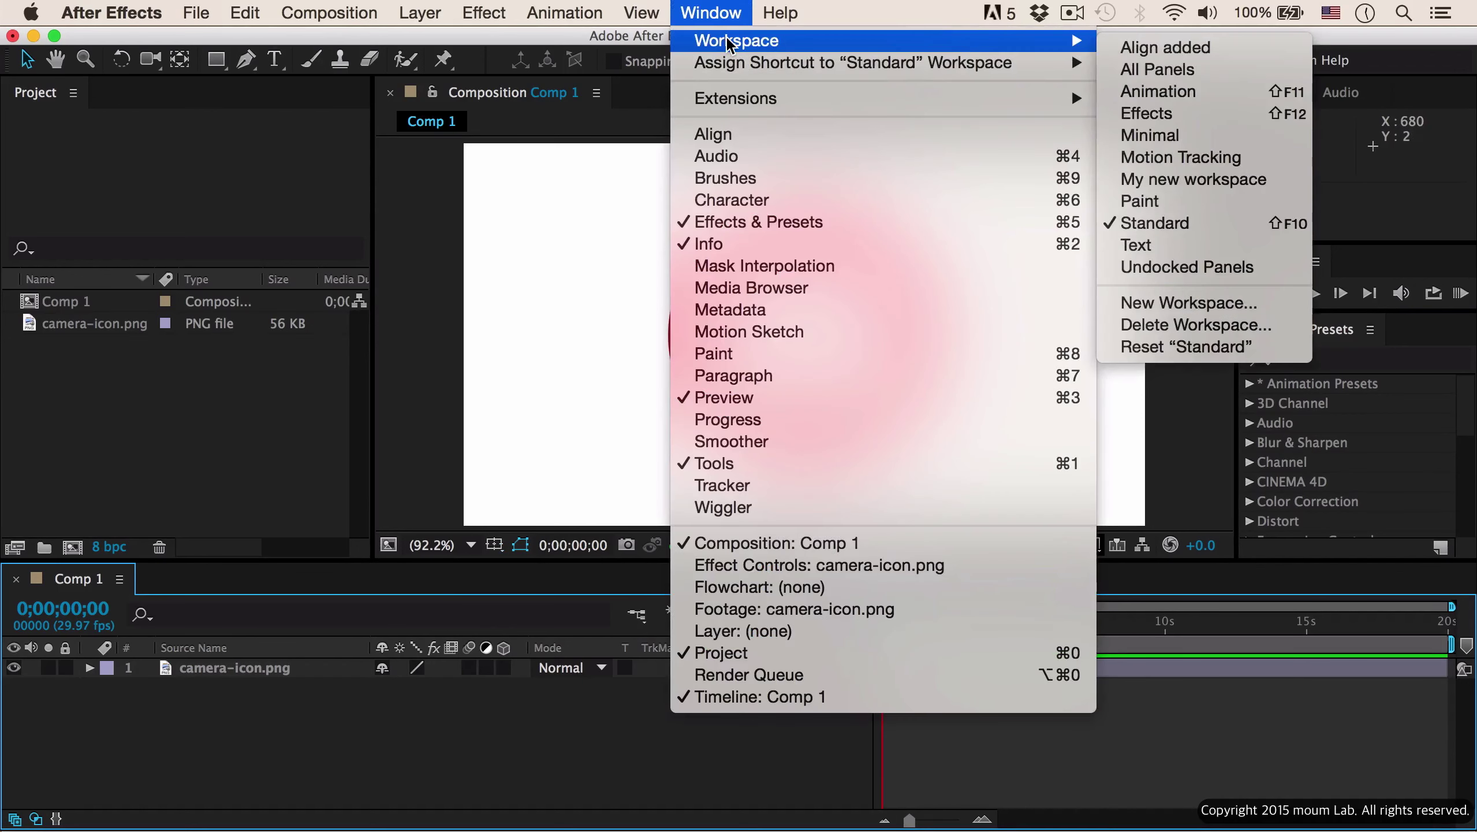
pyautogui.click(1187, 347)
pyautogui.click(925, 473)
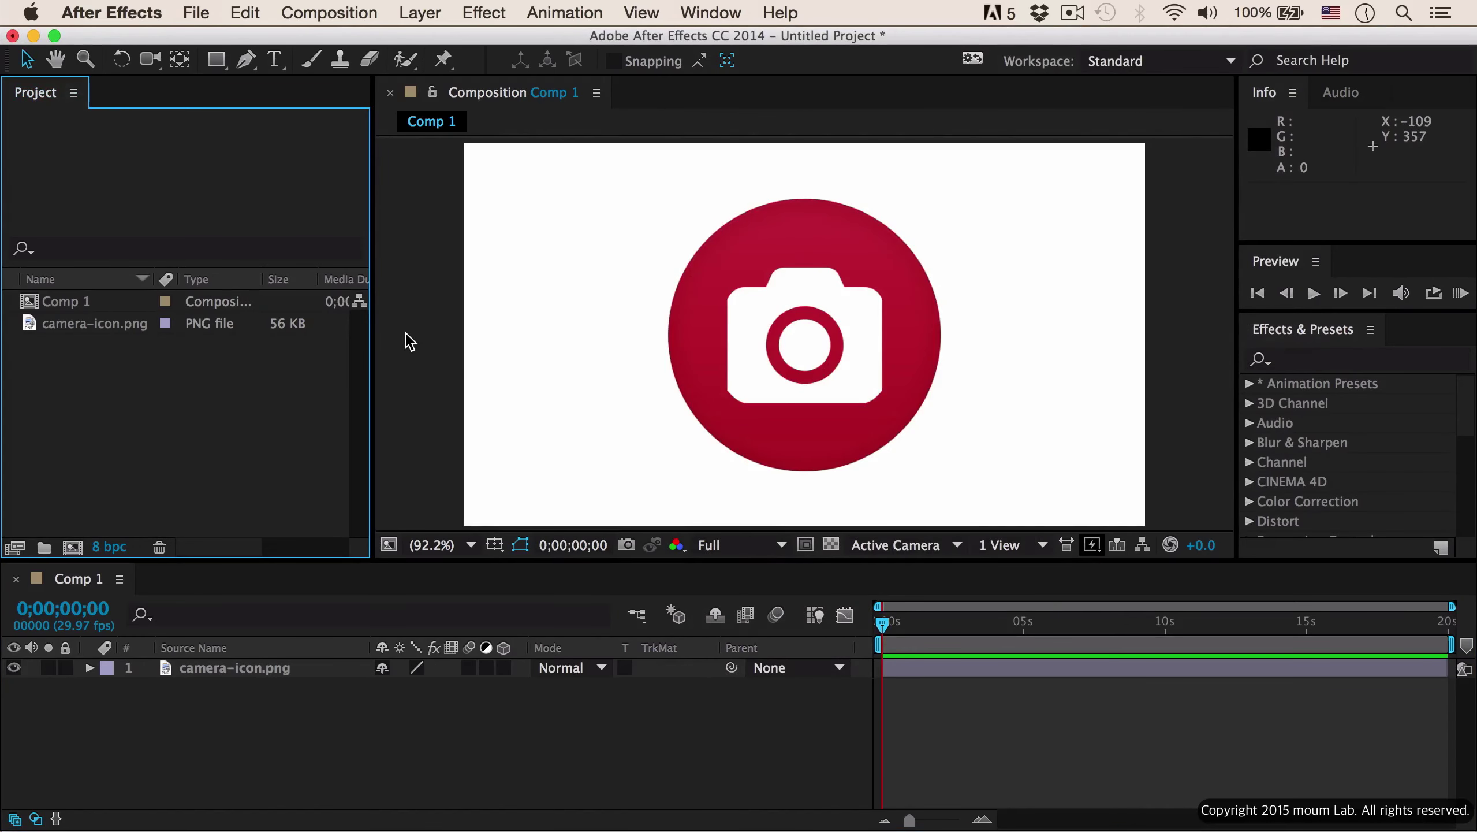
# View the Import File dialog without importing anything, and select camera-icon.png in the project.
pyautogui.doubleClick(139, 388)
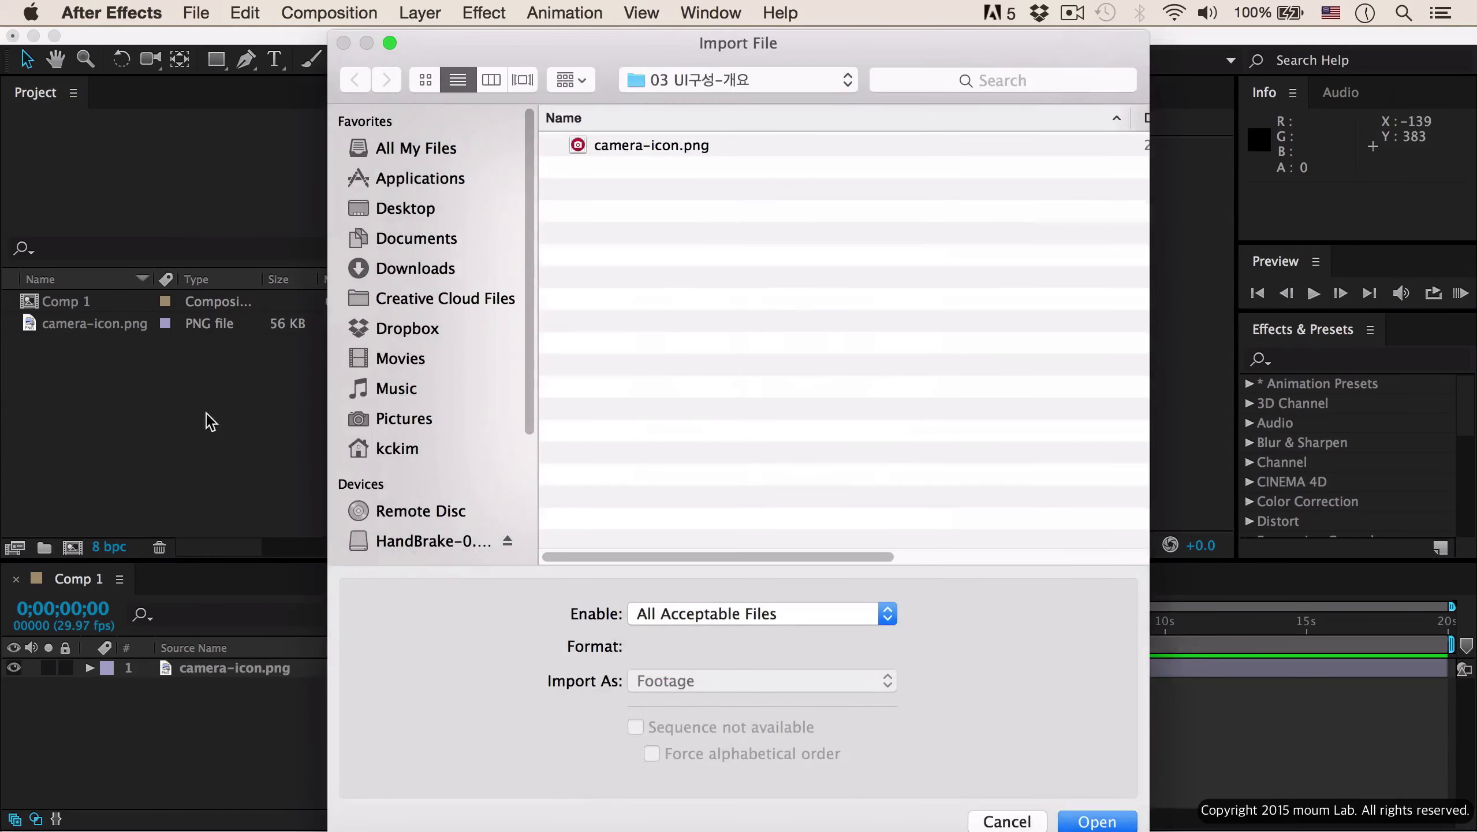
pyautogui.click(1002, 821)
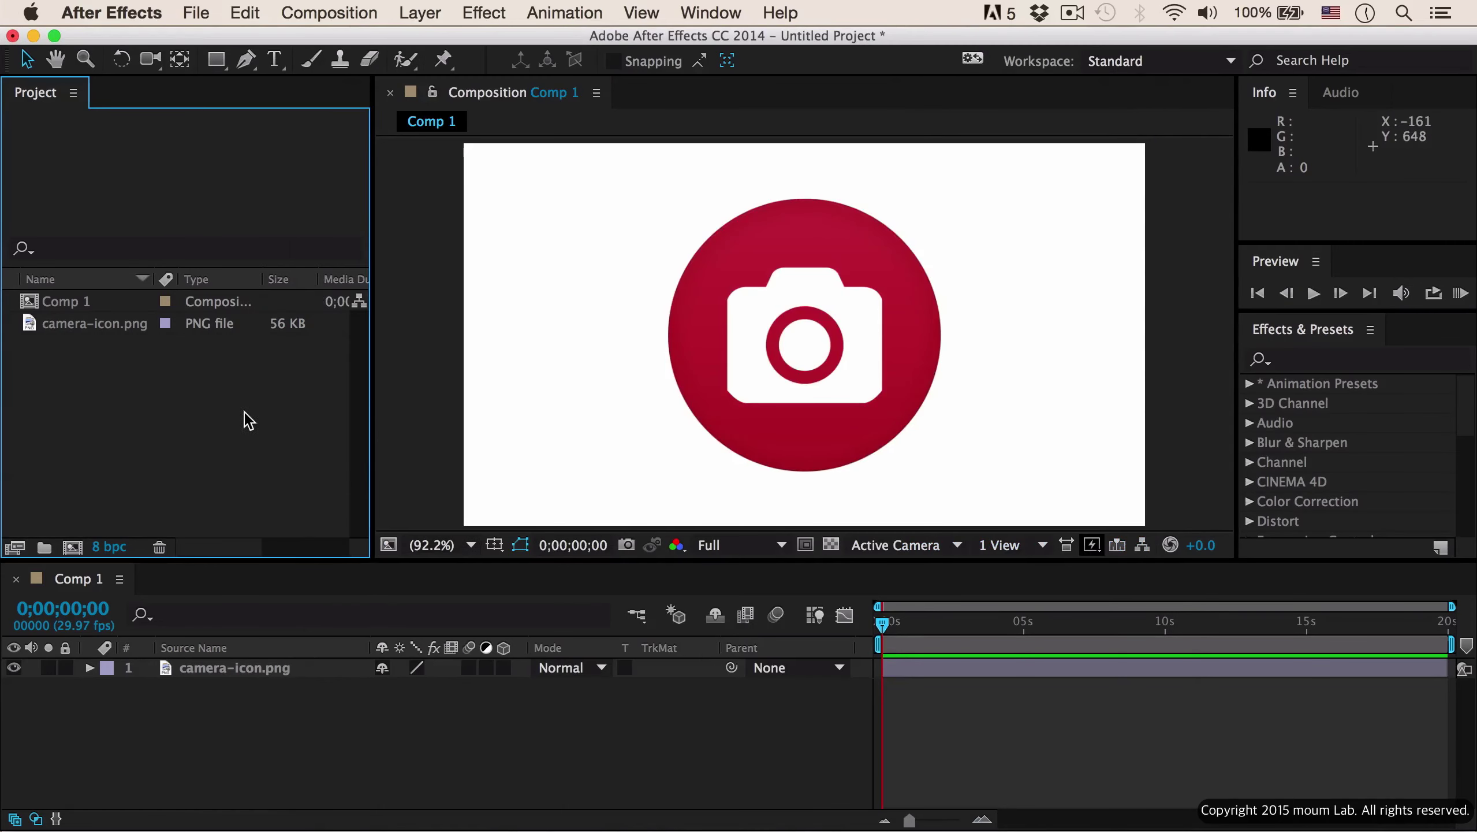
pyautogui.click(119, 326)
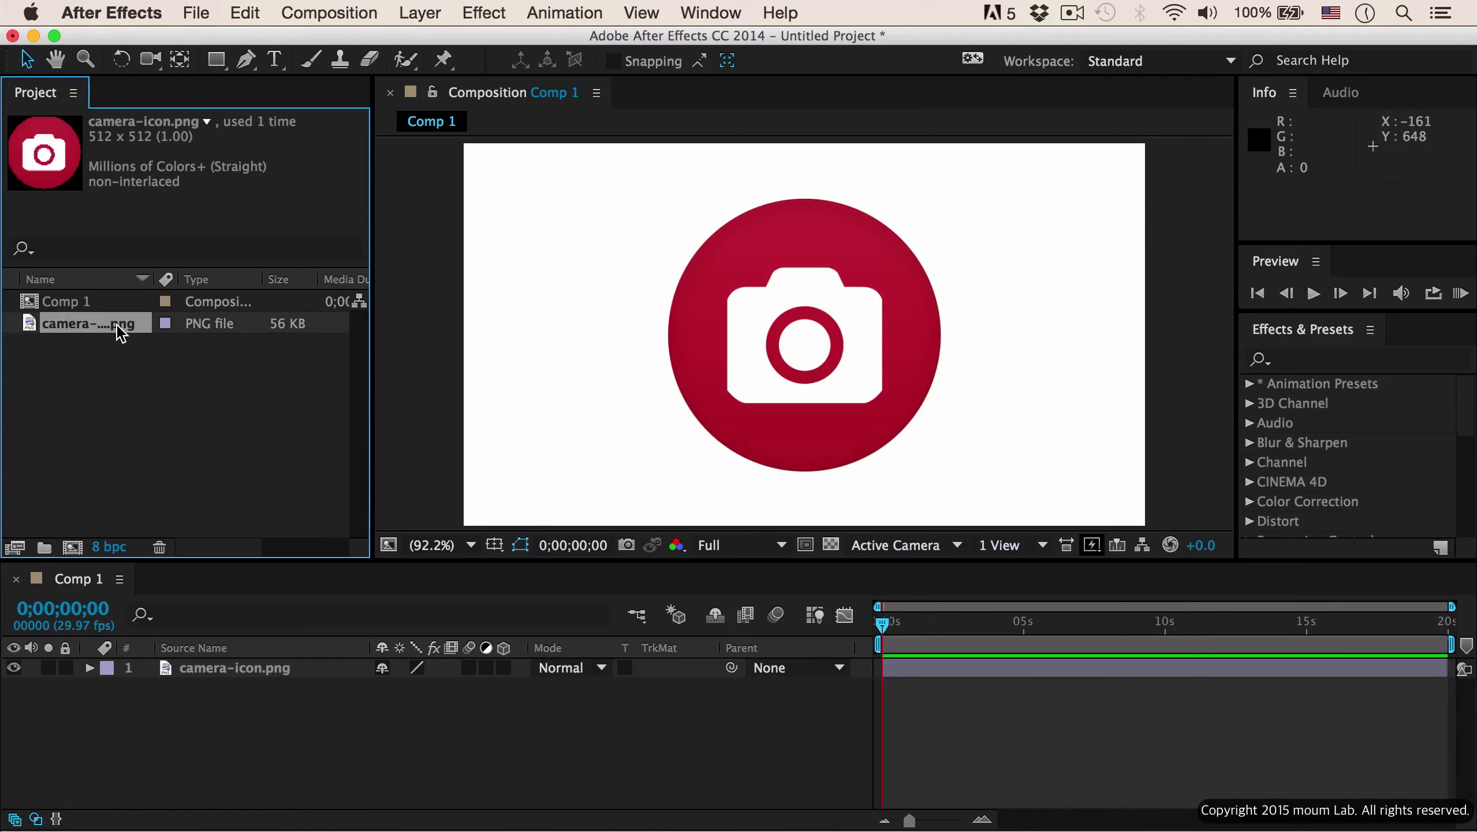